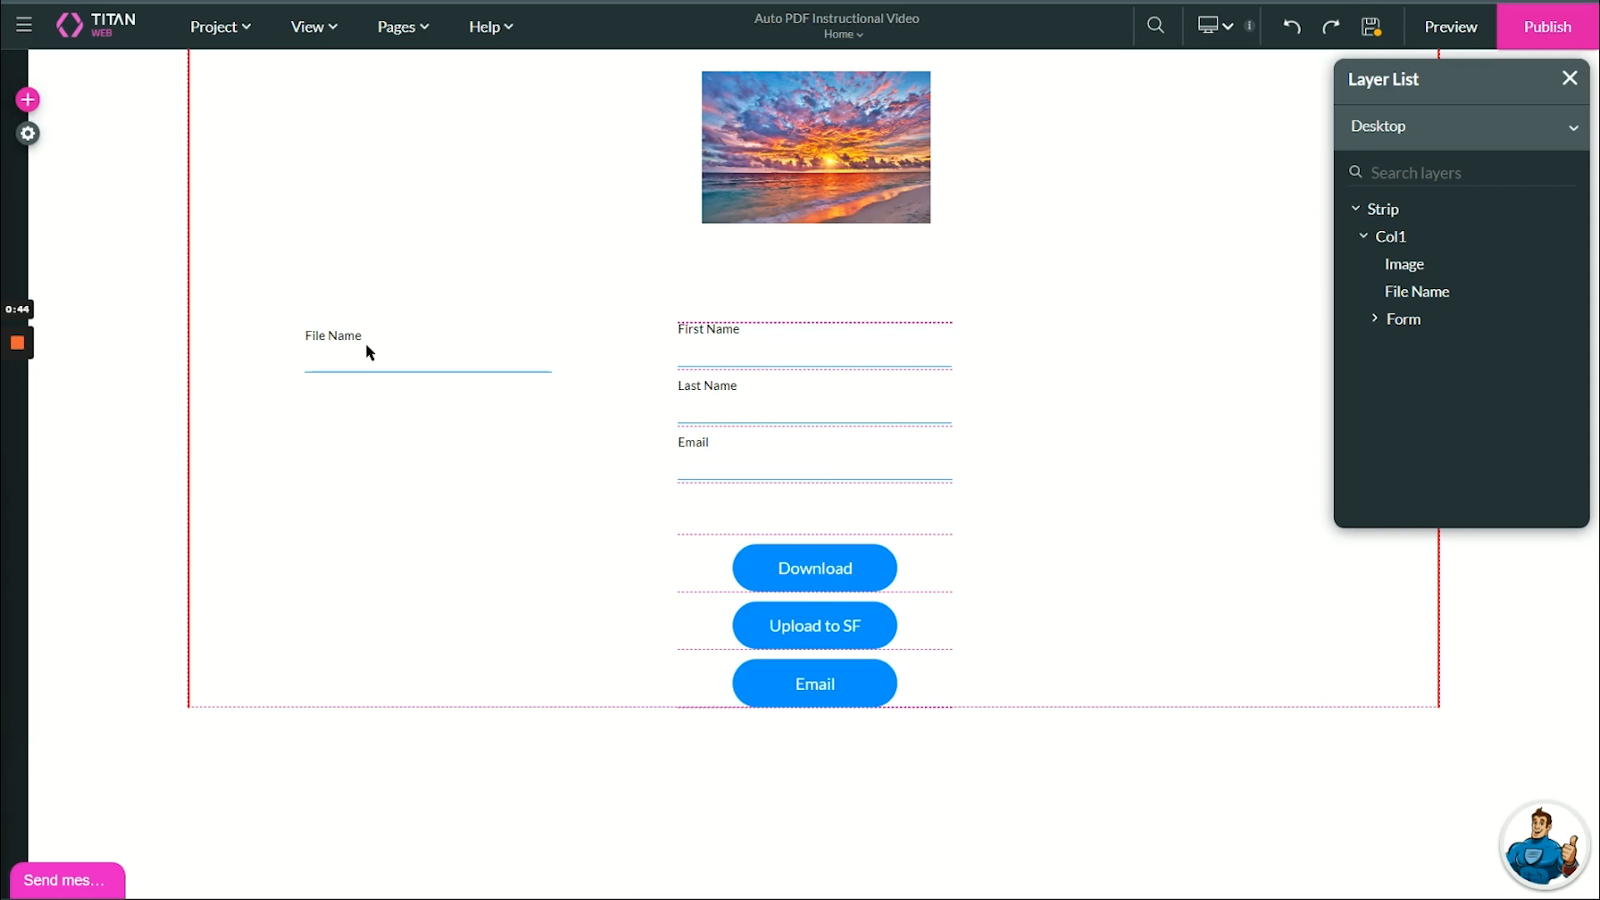
- Open the Document Generation settings from the project's Tools list
left_click(27, 134)
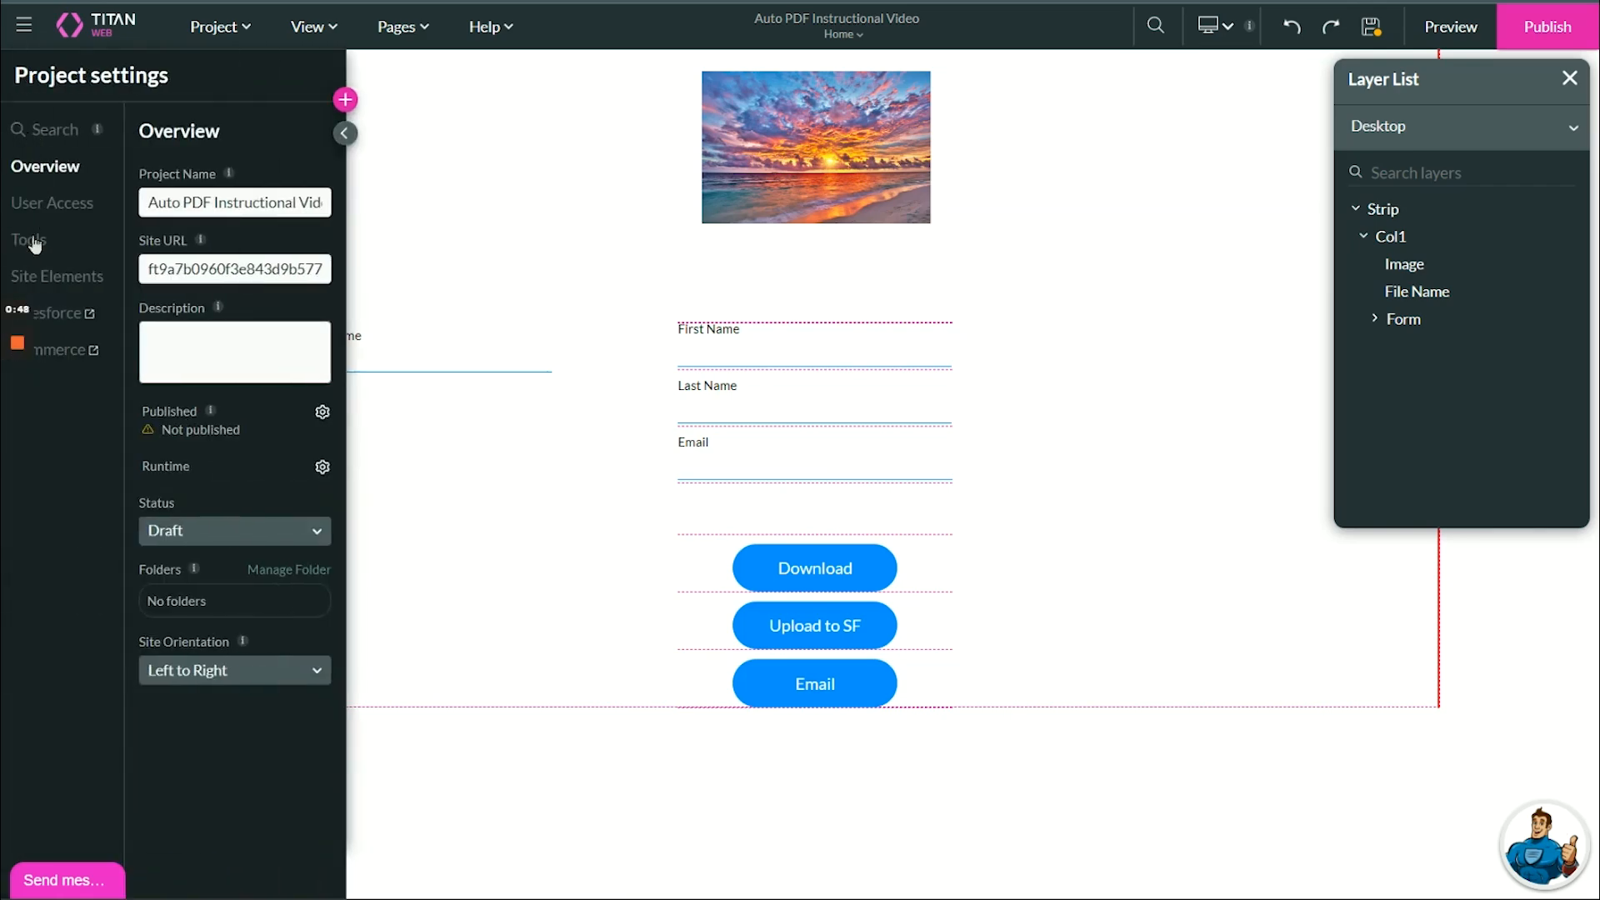
left_click(35, 242)
scroll(224, 292, "down", 1)
scroll(227, 300, "down", 2)
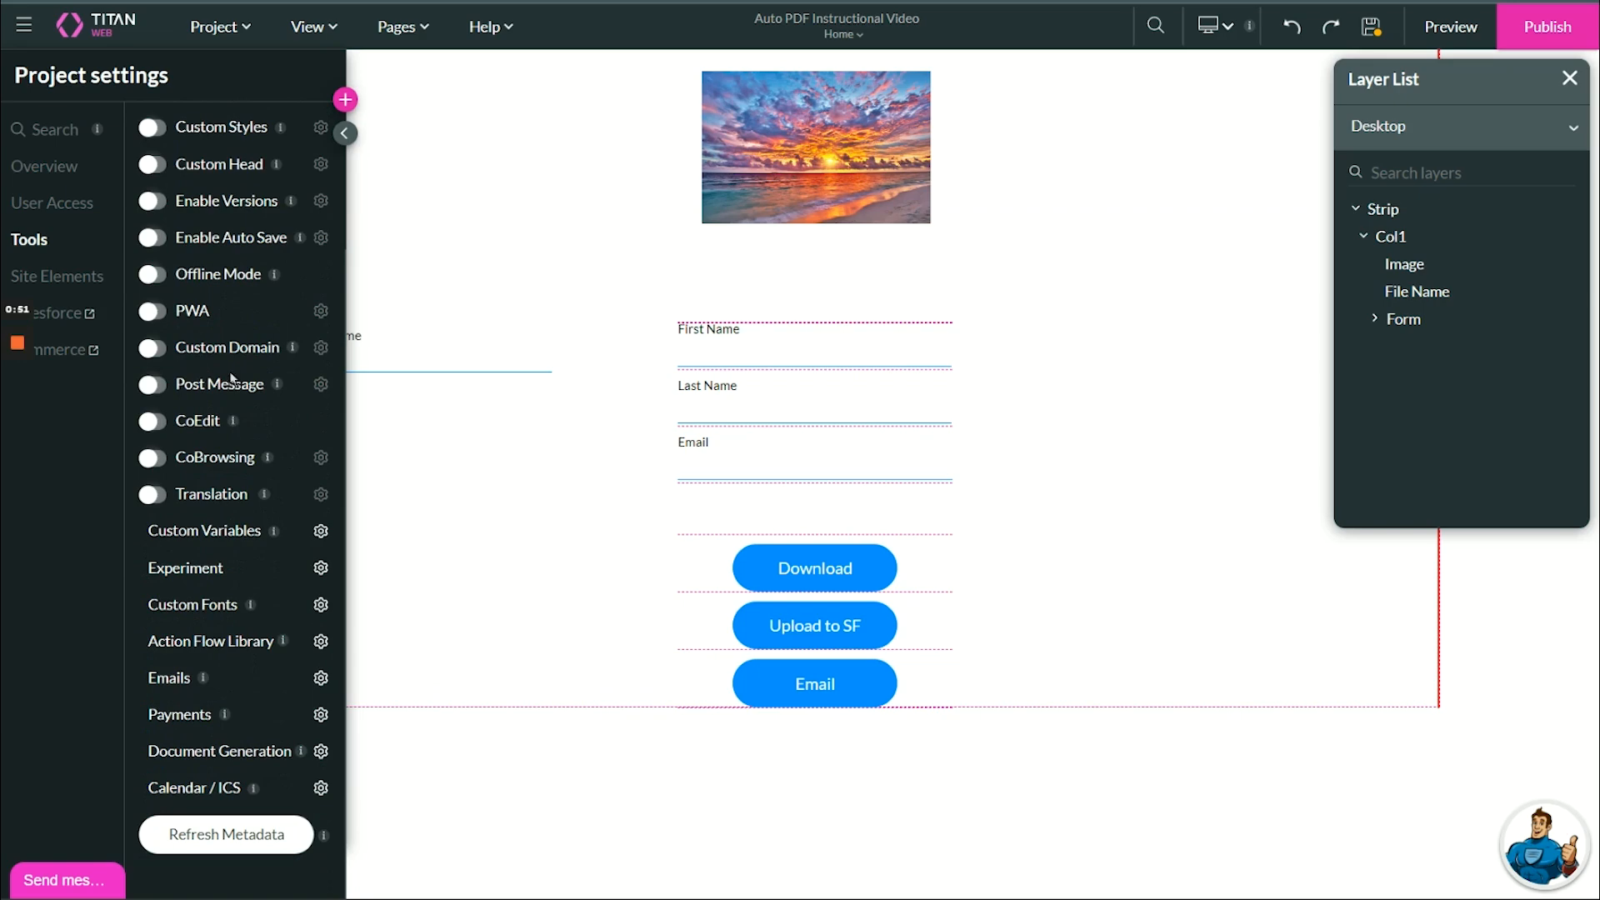
left_click(321, 752)
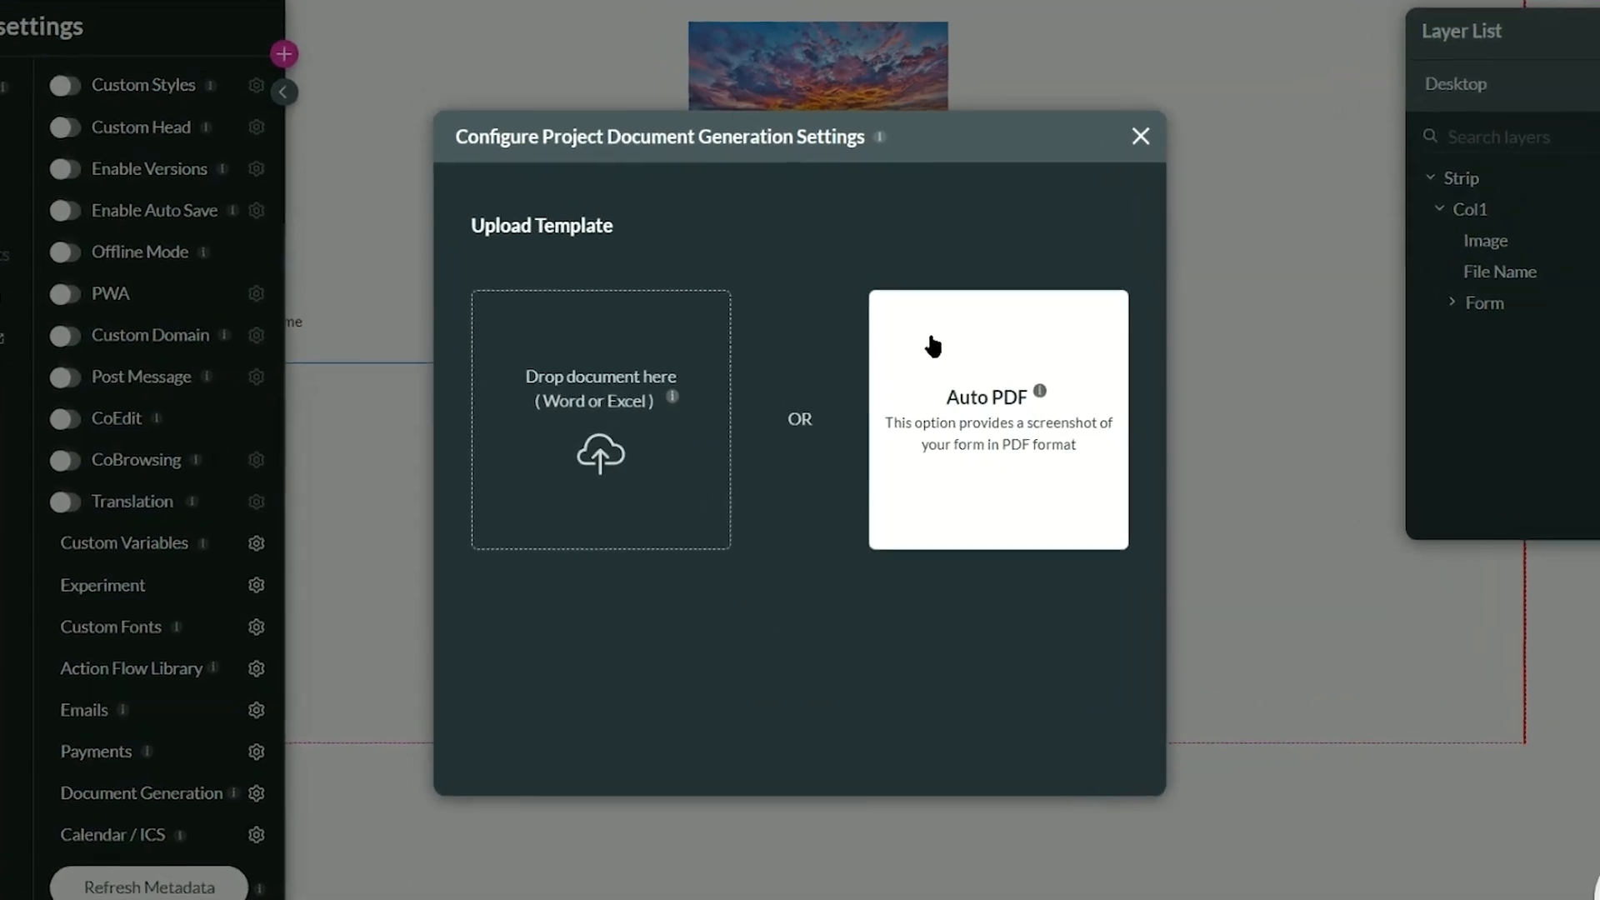
- Create an Auto PDF with Download, Push to Salesforce and Email actions enabled
left_click(933, 346)
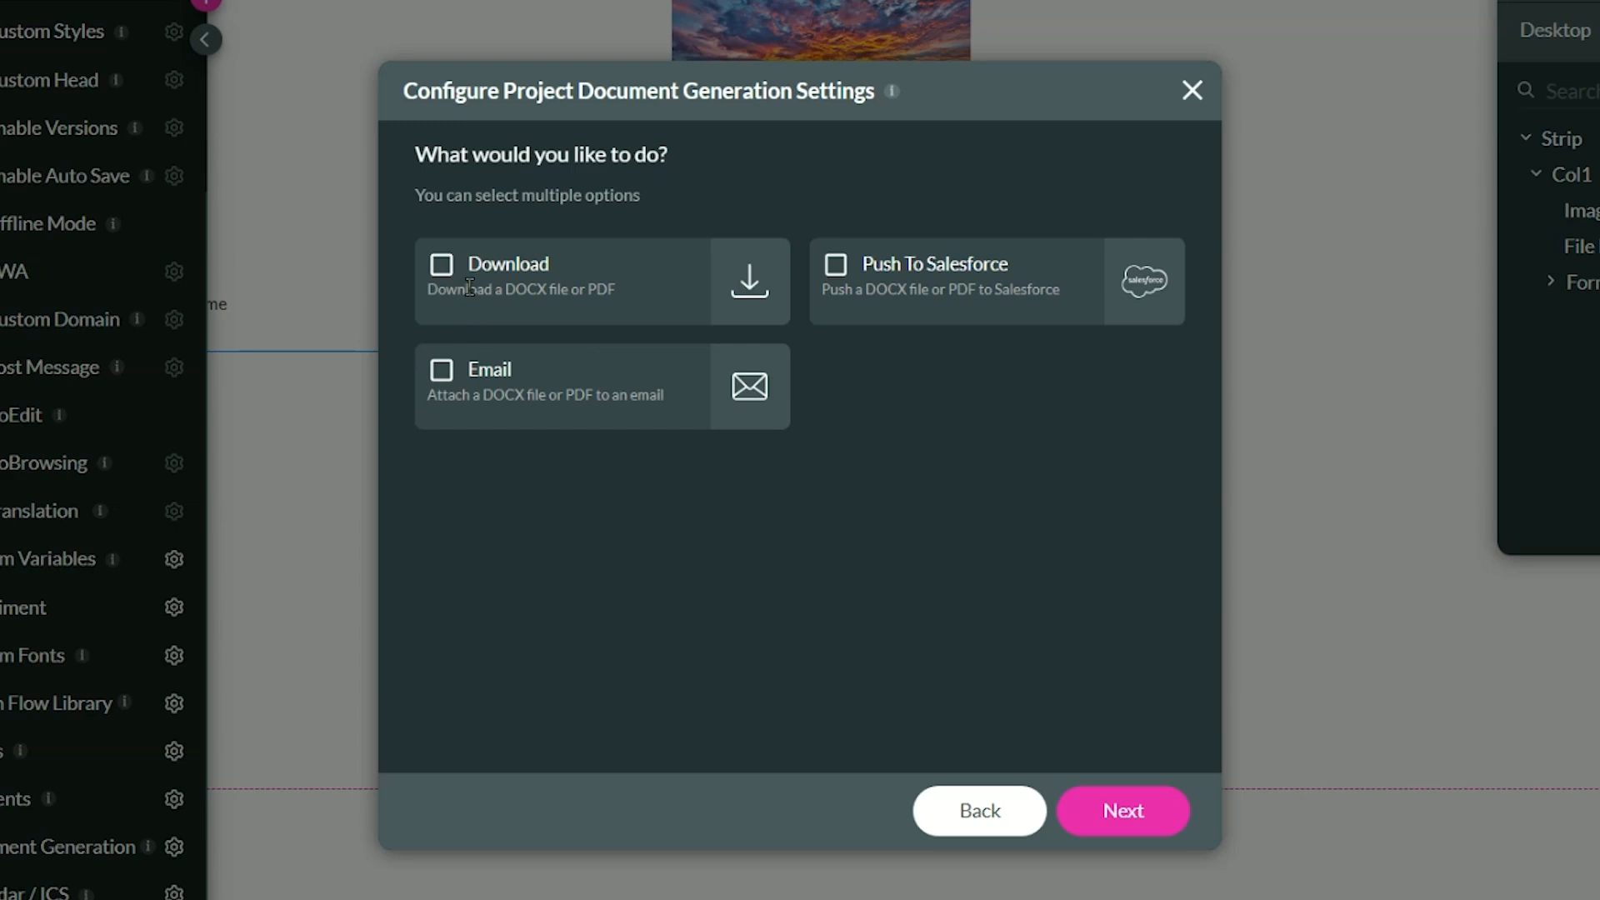
left_click(441, 264)
left_click(822, 275)
left_click(445, 382)
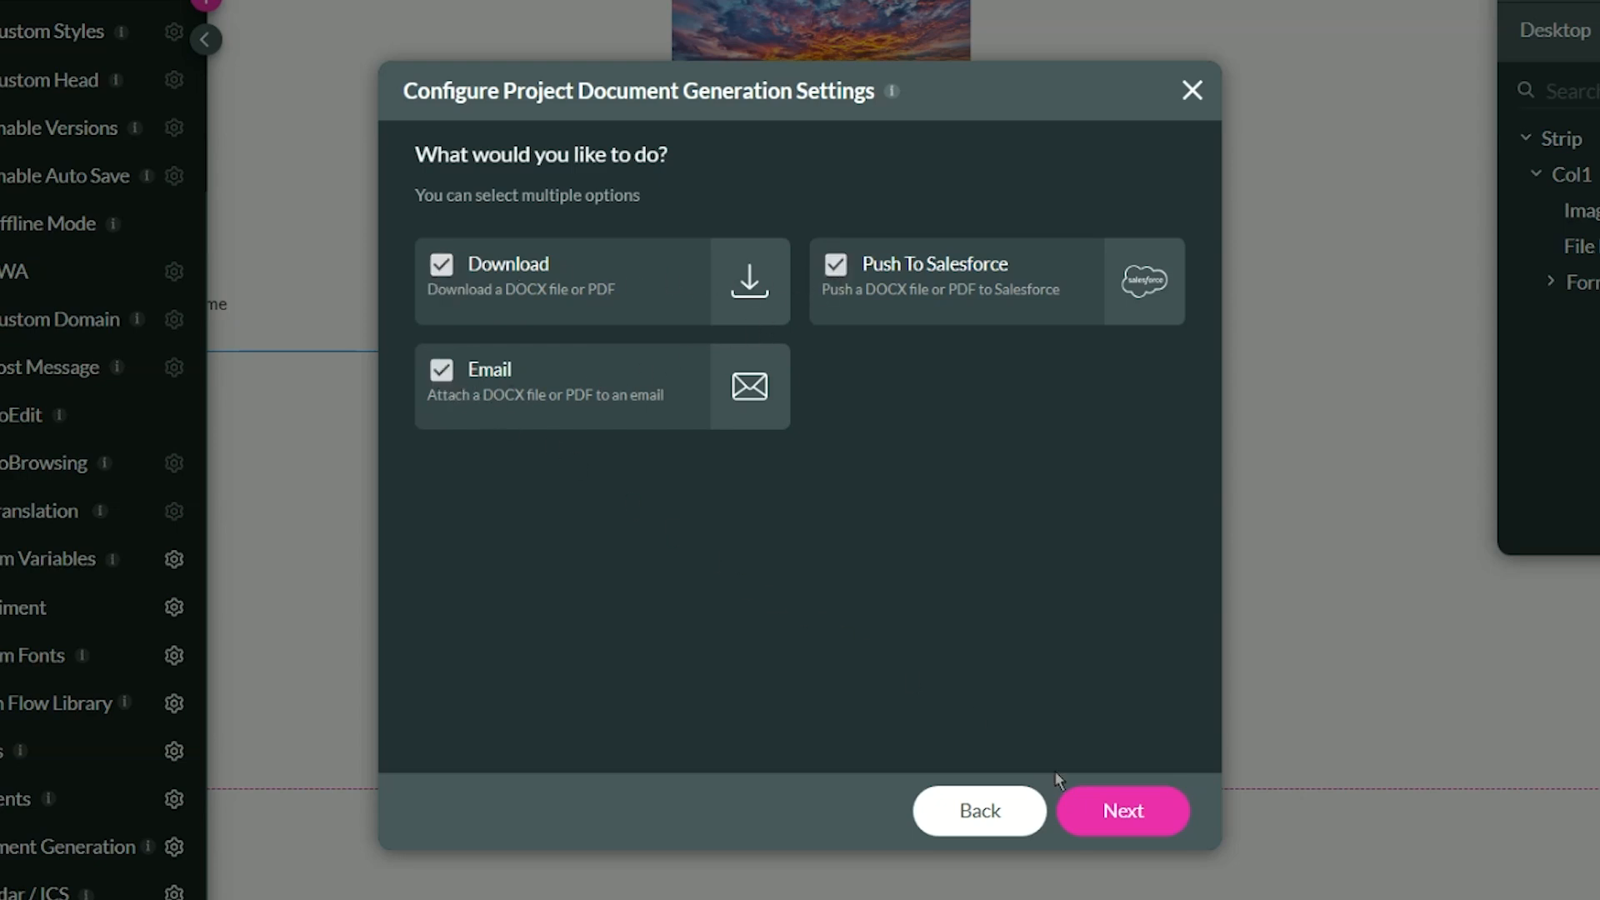
left_click(1073, 806)
left_click(628, 332)
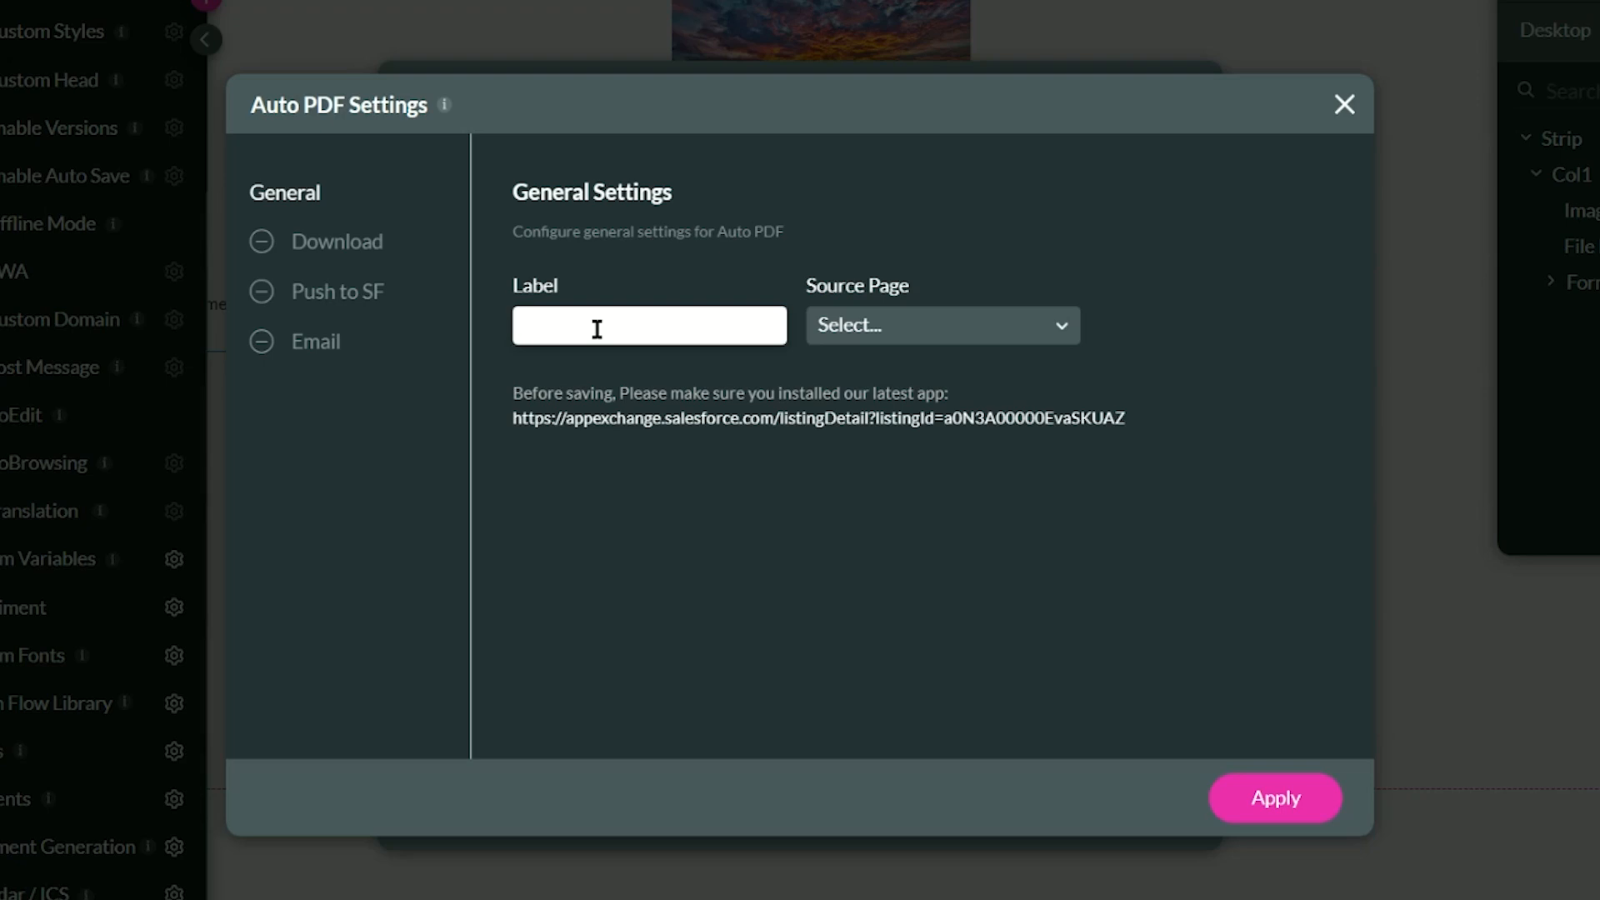
- Enter 'My First AutoPDF' as the label and select Home from the Source Page list
type("My First AutoPDF")
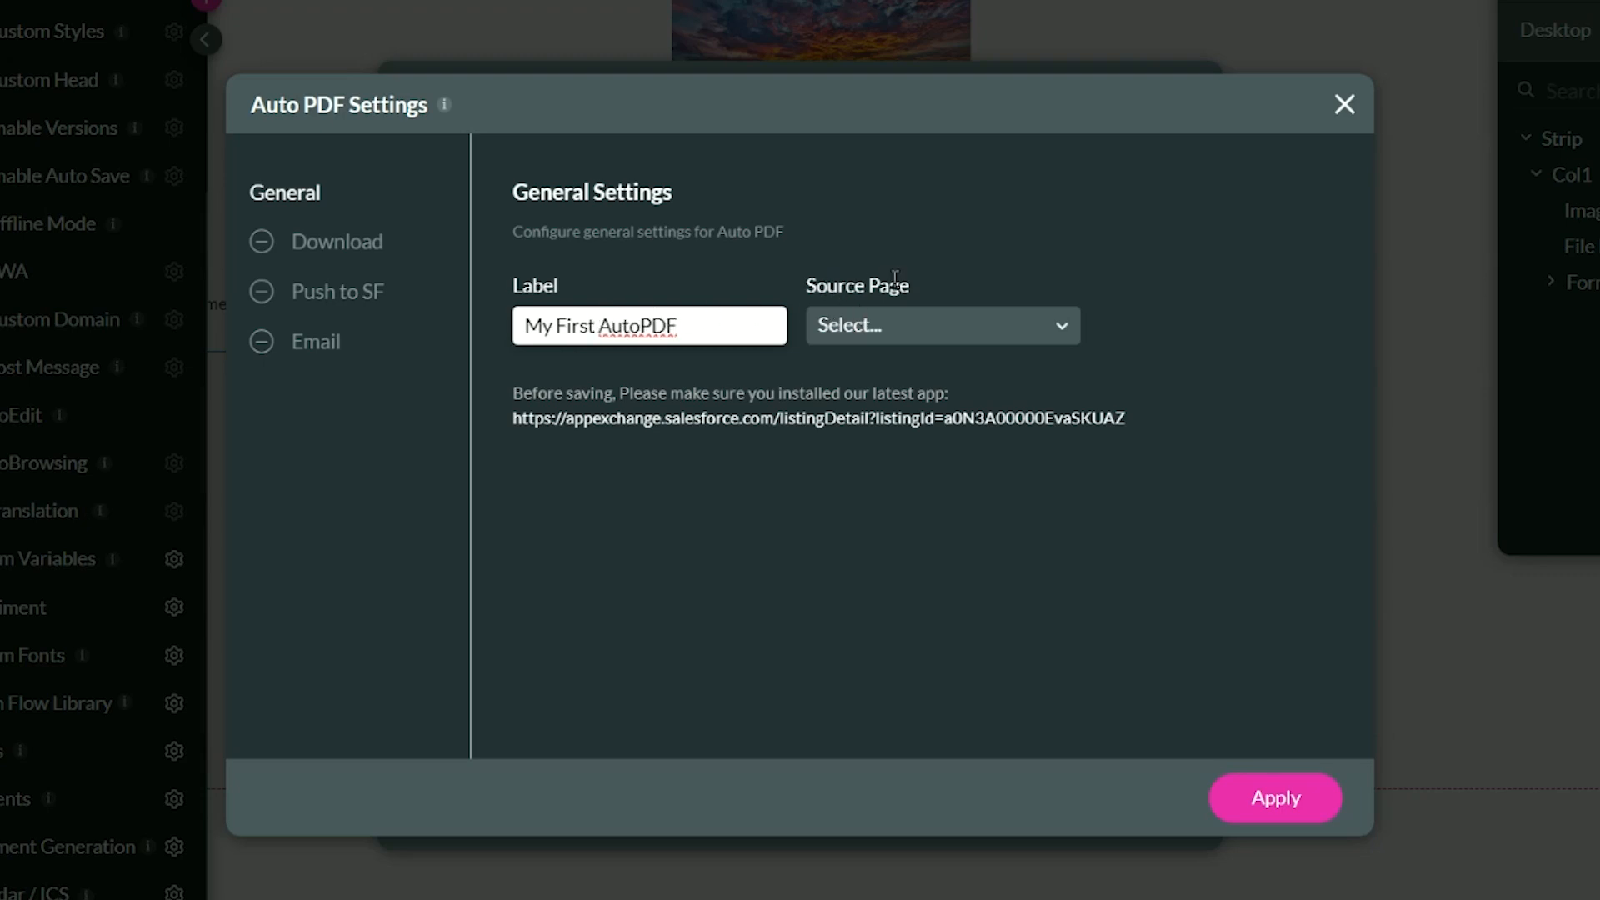
left_click(906, 330)
left_click(900, 381)
left_click(899, 328)
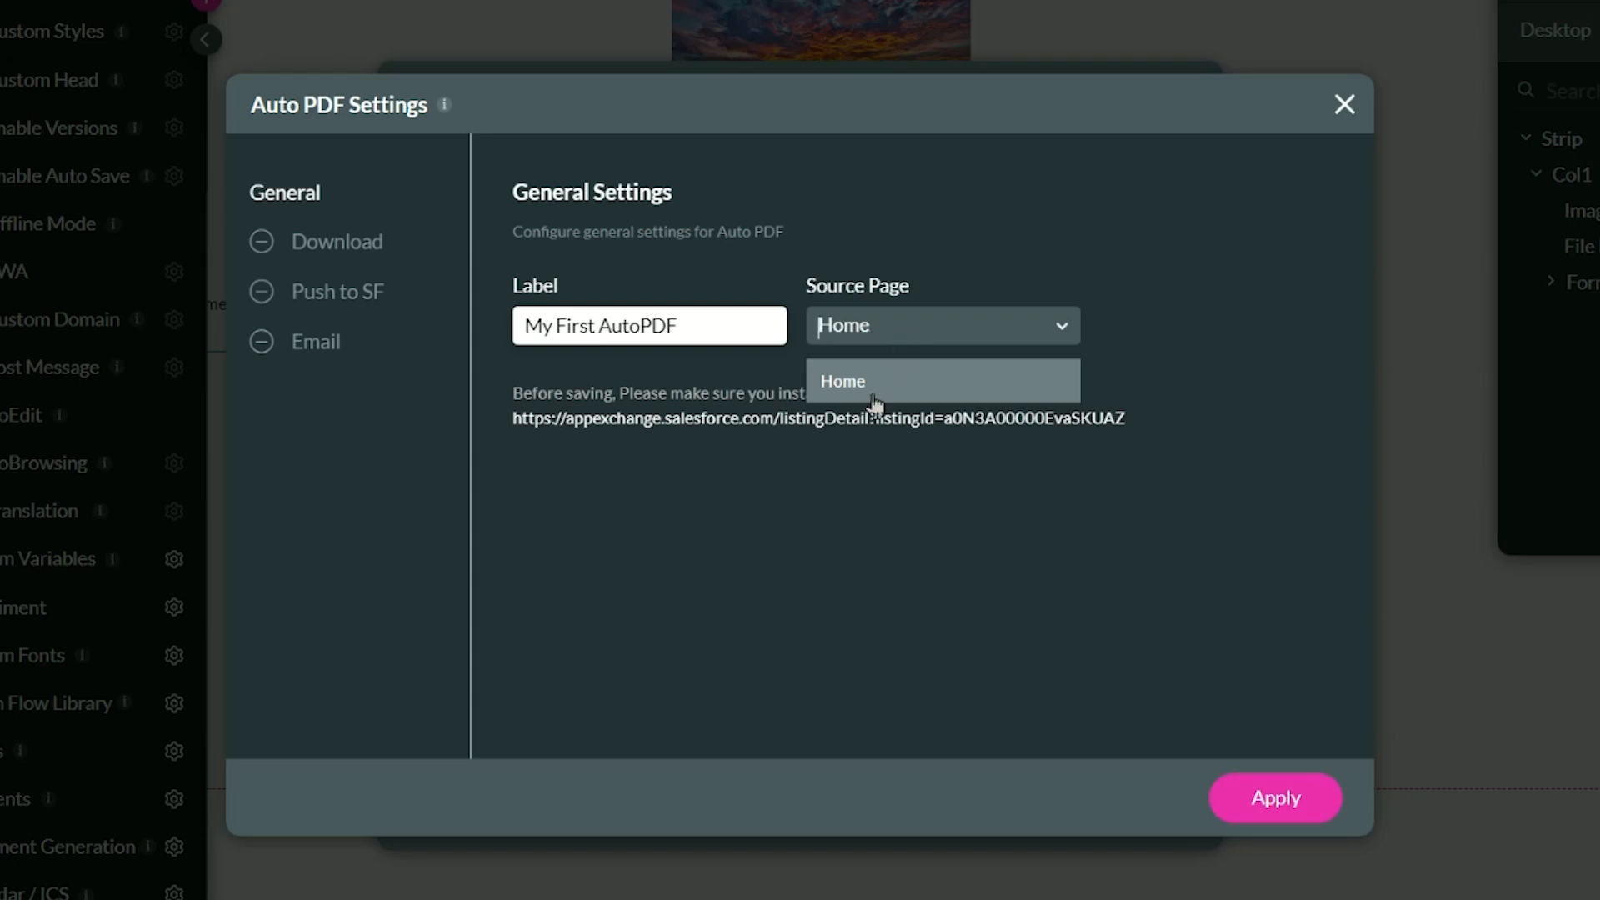
left_click(842, 383)
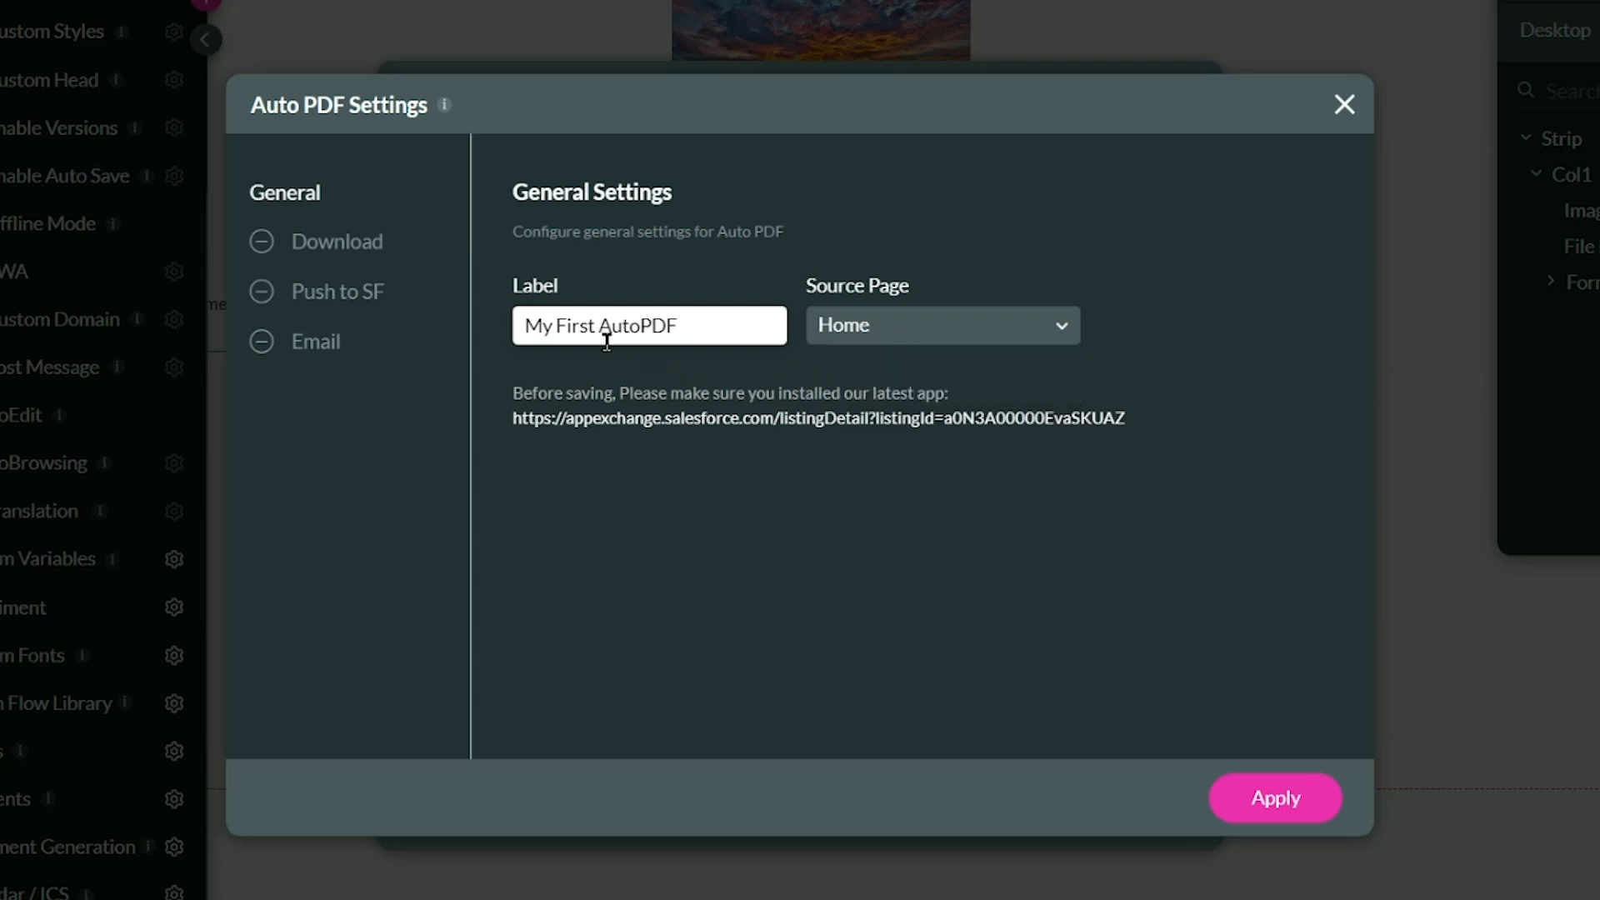
- In Download settings, name the downloaded file dynamically from the File Name form field
left_click(361, 246)
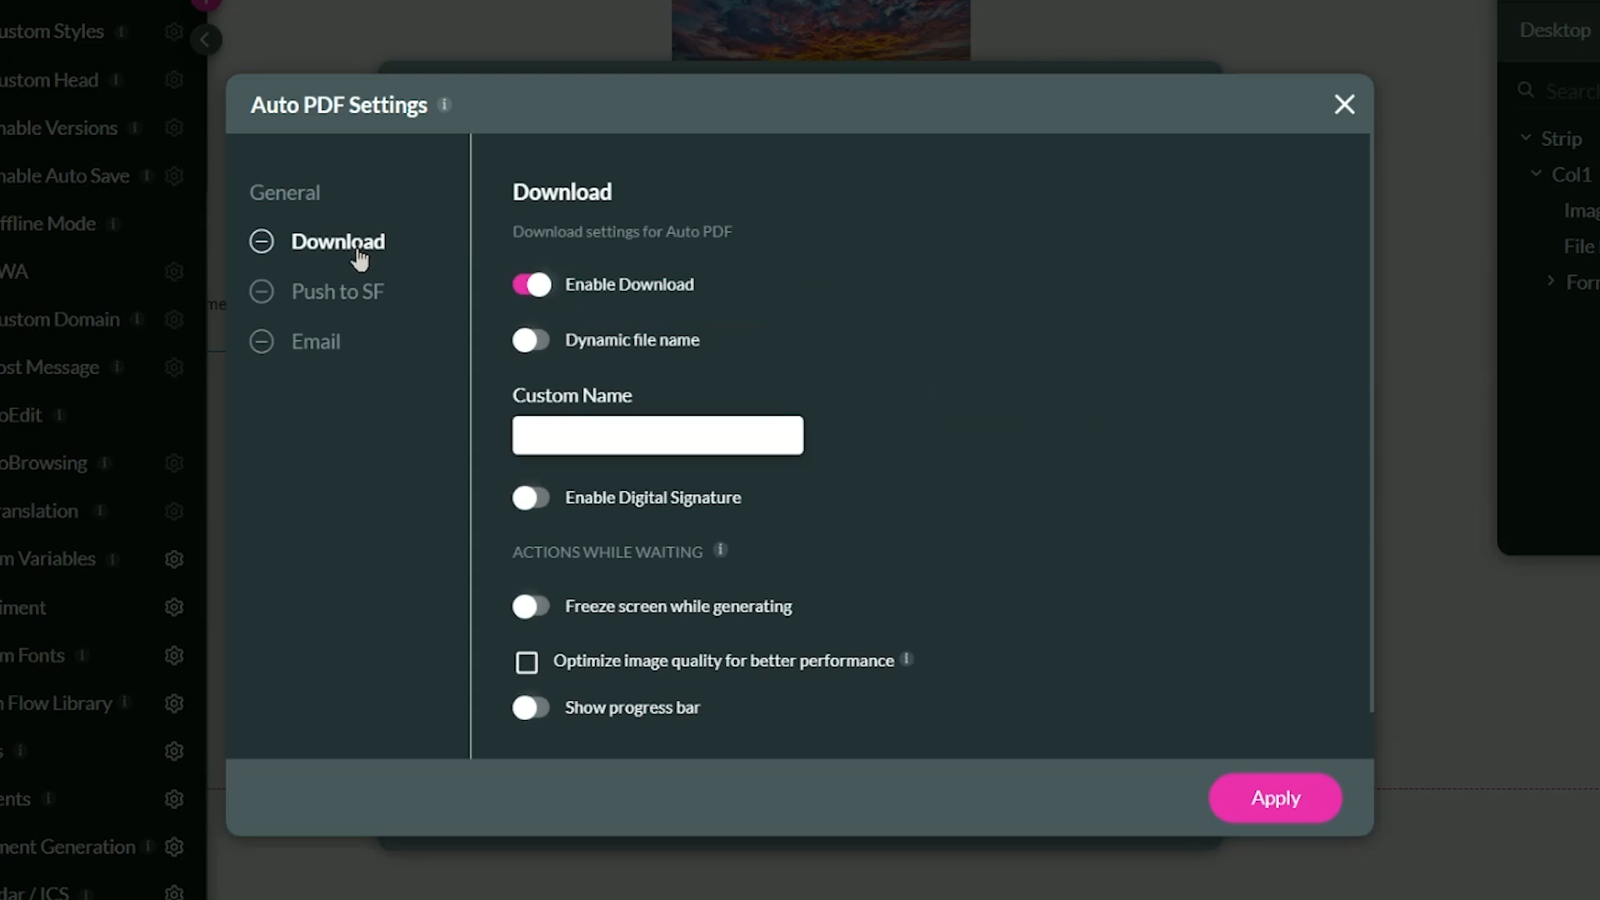
left_click(532, 288)
left_click(570, 284)
left_click(603, 429)
type("My File Name")
left_click(535, 340)
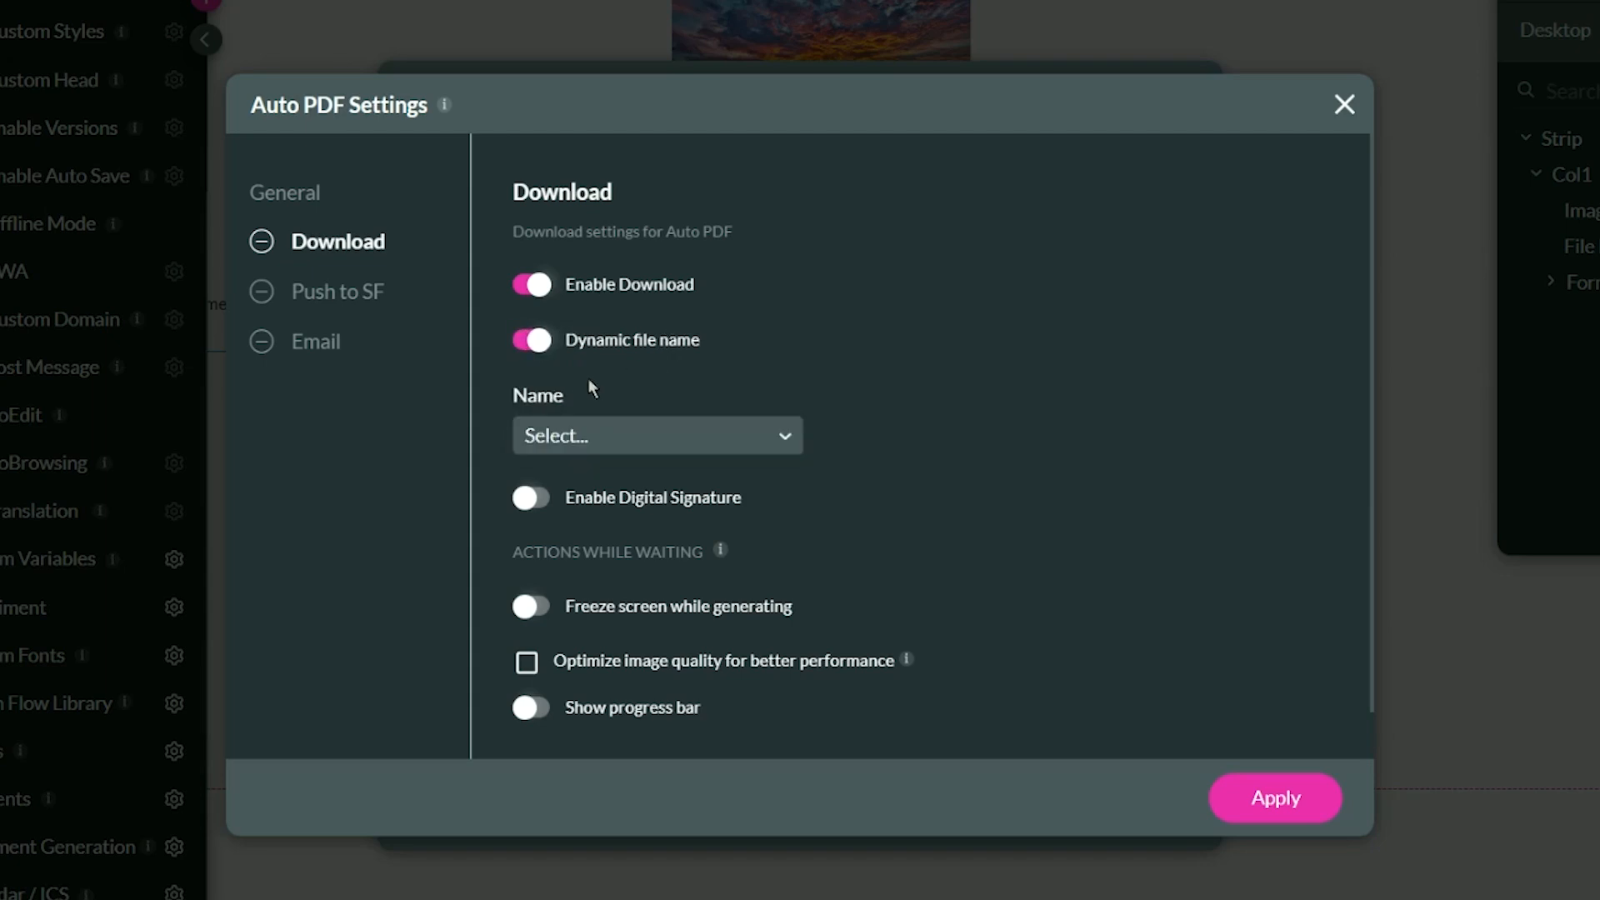
left_click(561, 433)
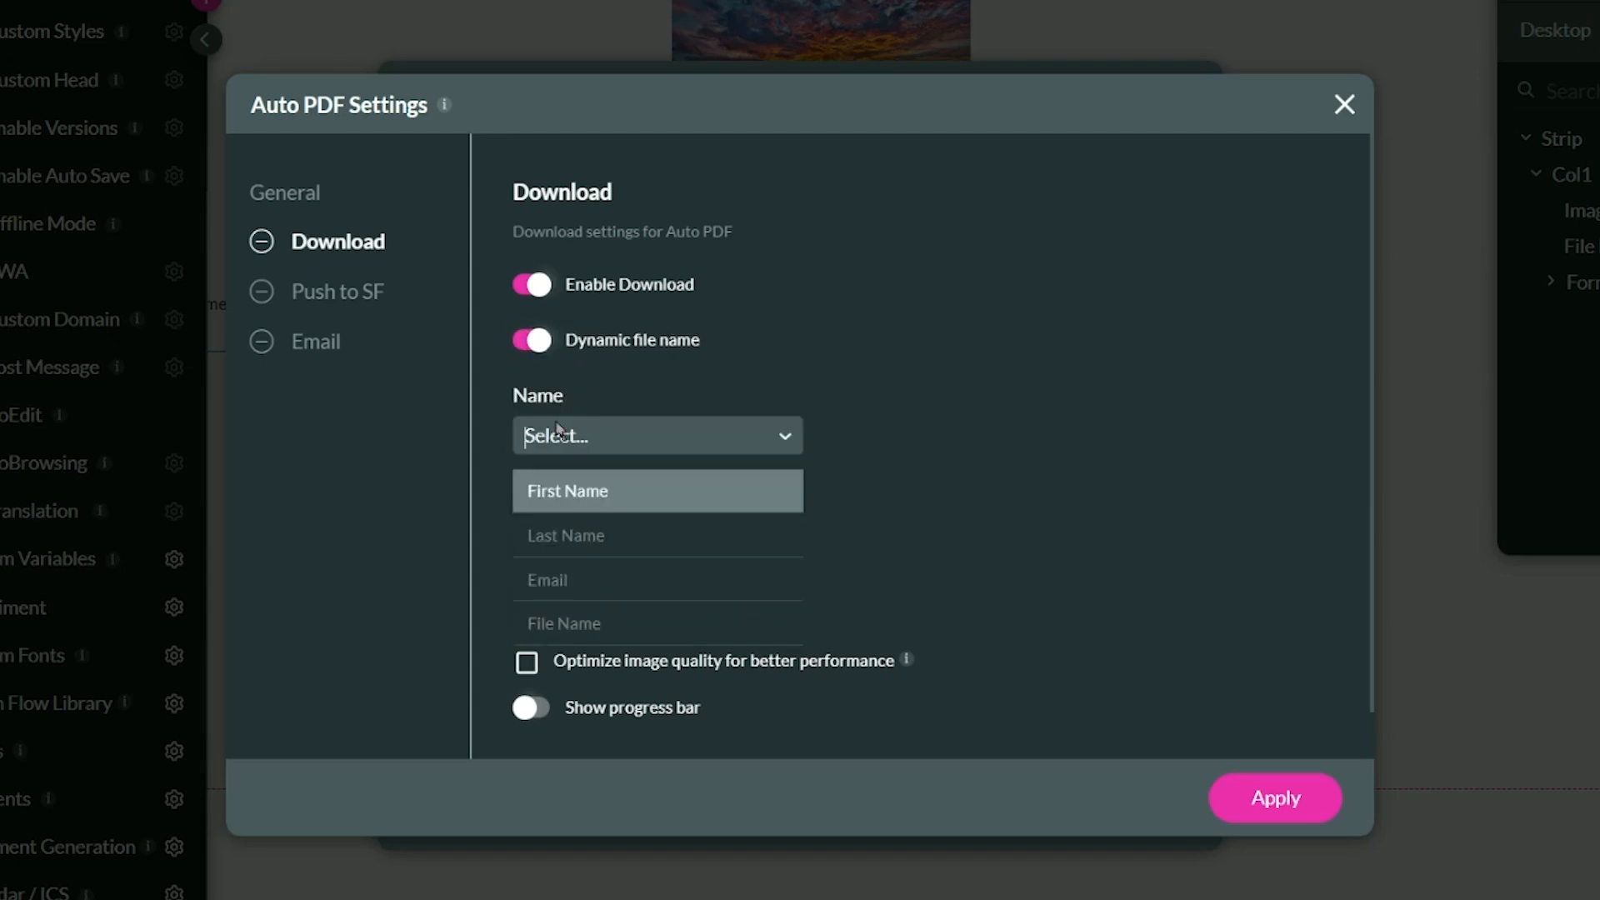
left_click(596, 618)
left_click(590, 444)
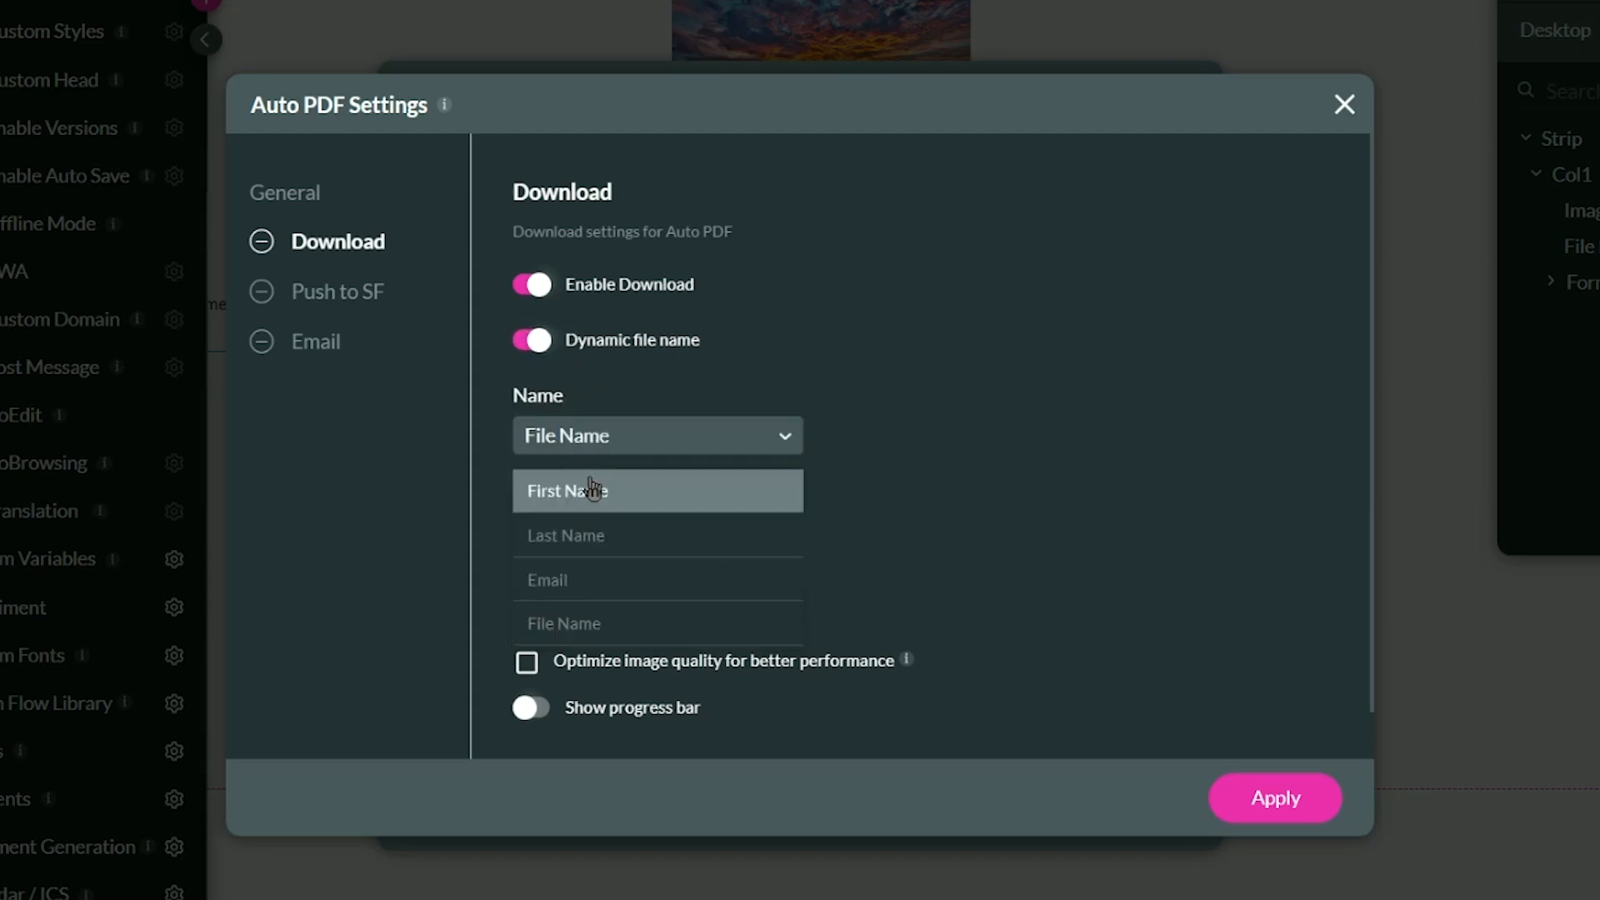
left_click(586, 630)
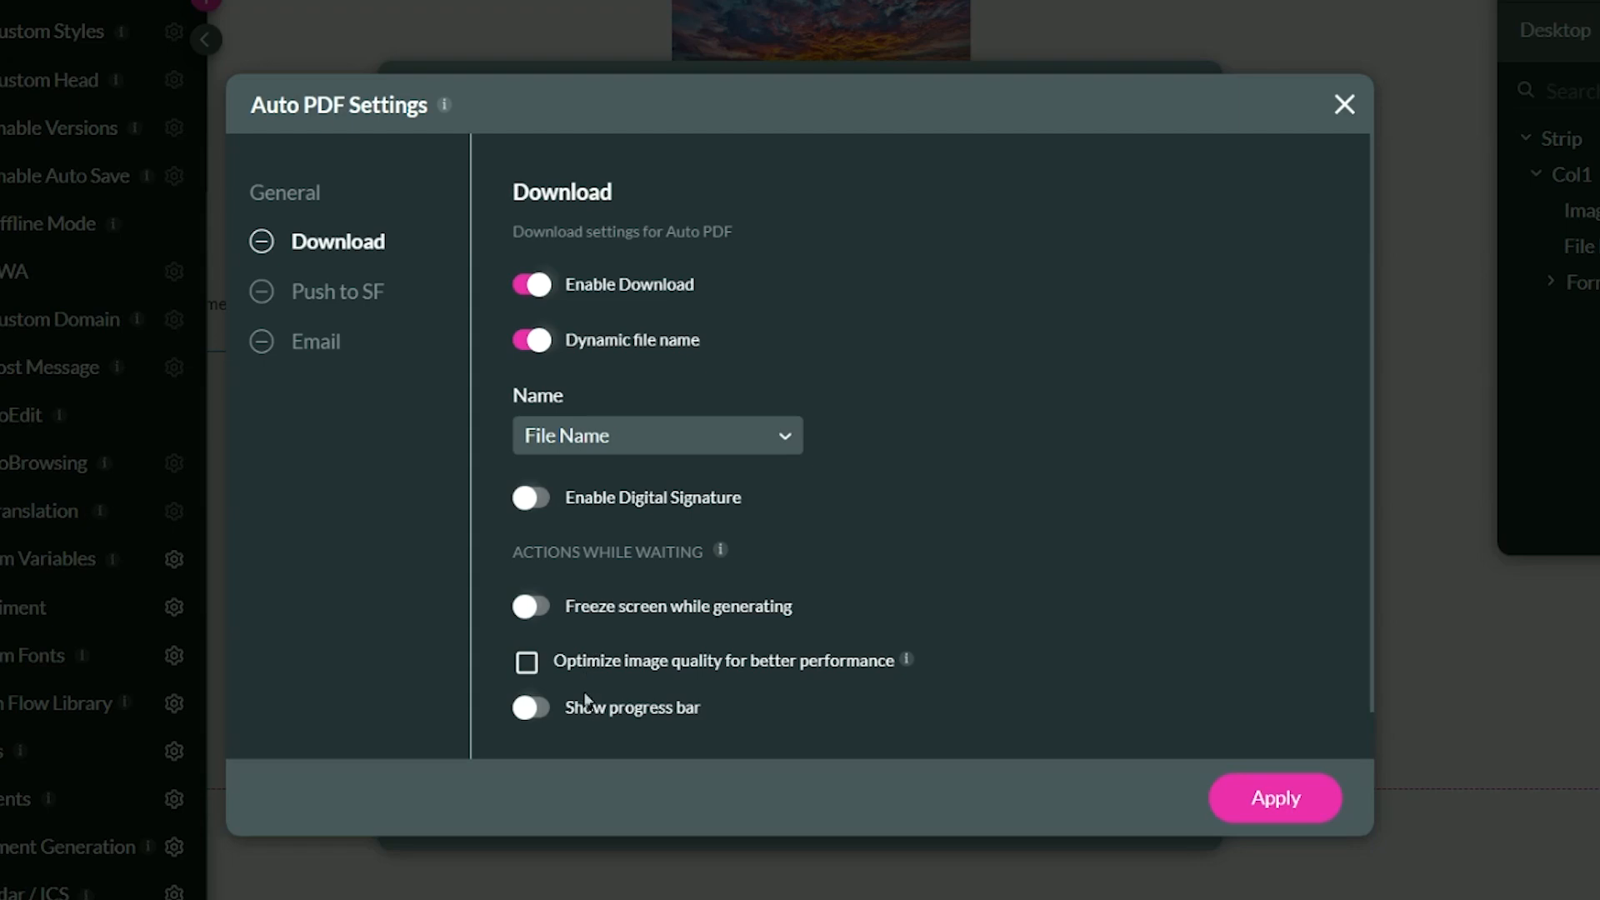
- Enable Freeze screen, Show progress bar and Optimize image quality for downloads
left_click(531, 614)
left_click(534, 710)
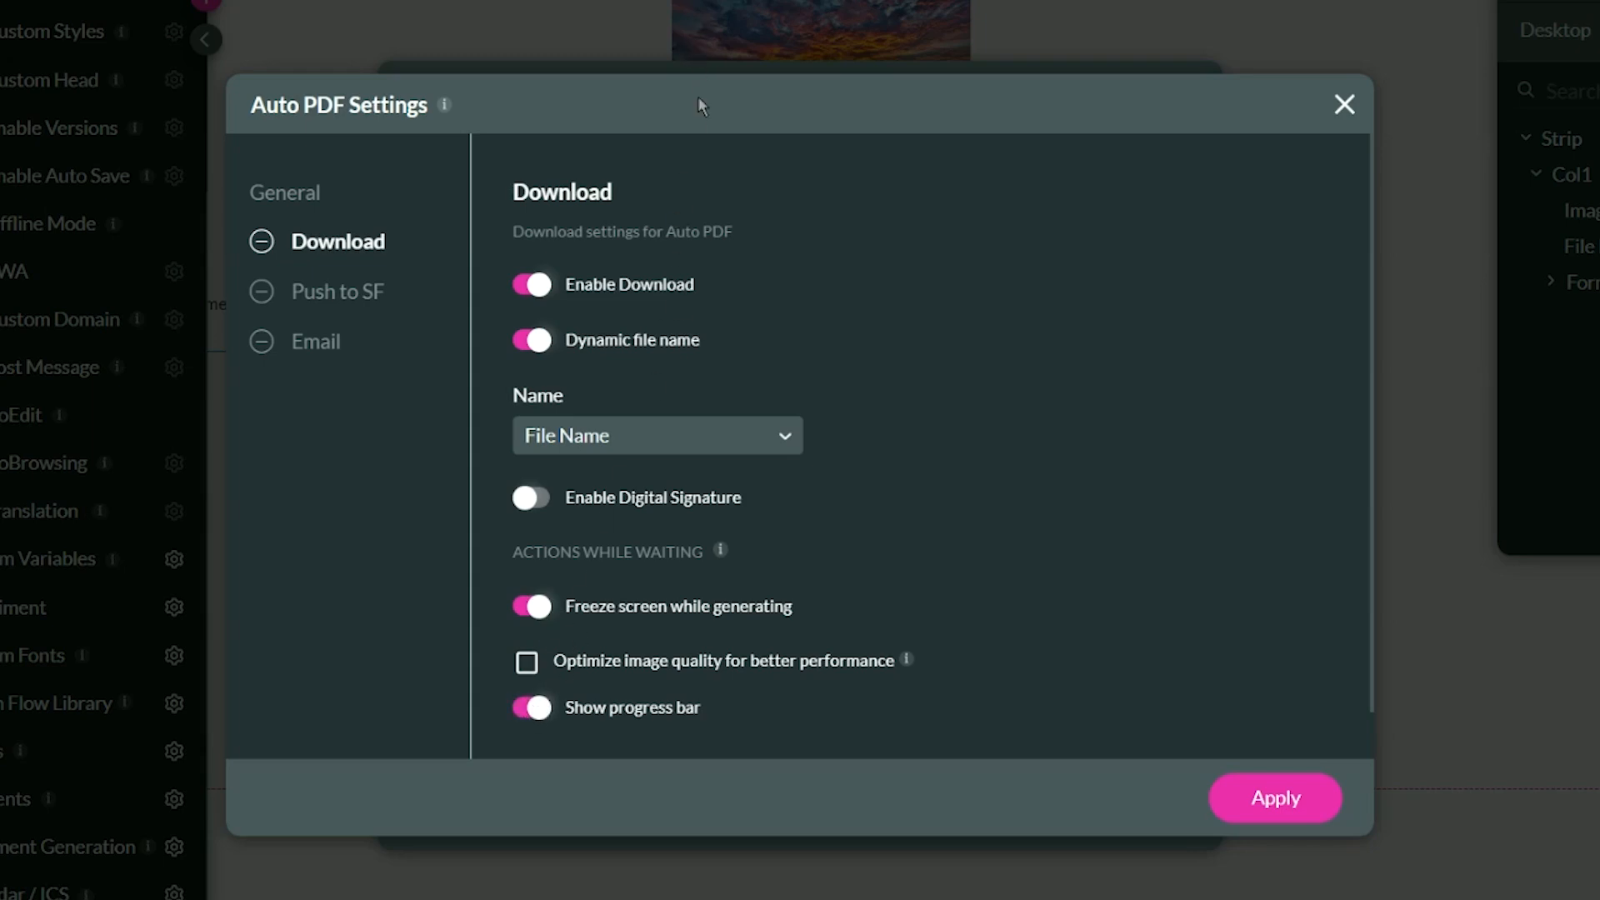
left_click(527, 663)
- Set the Push to Salesforce custom file name to 'My SF File'
left_click(354, 312)
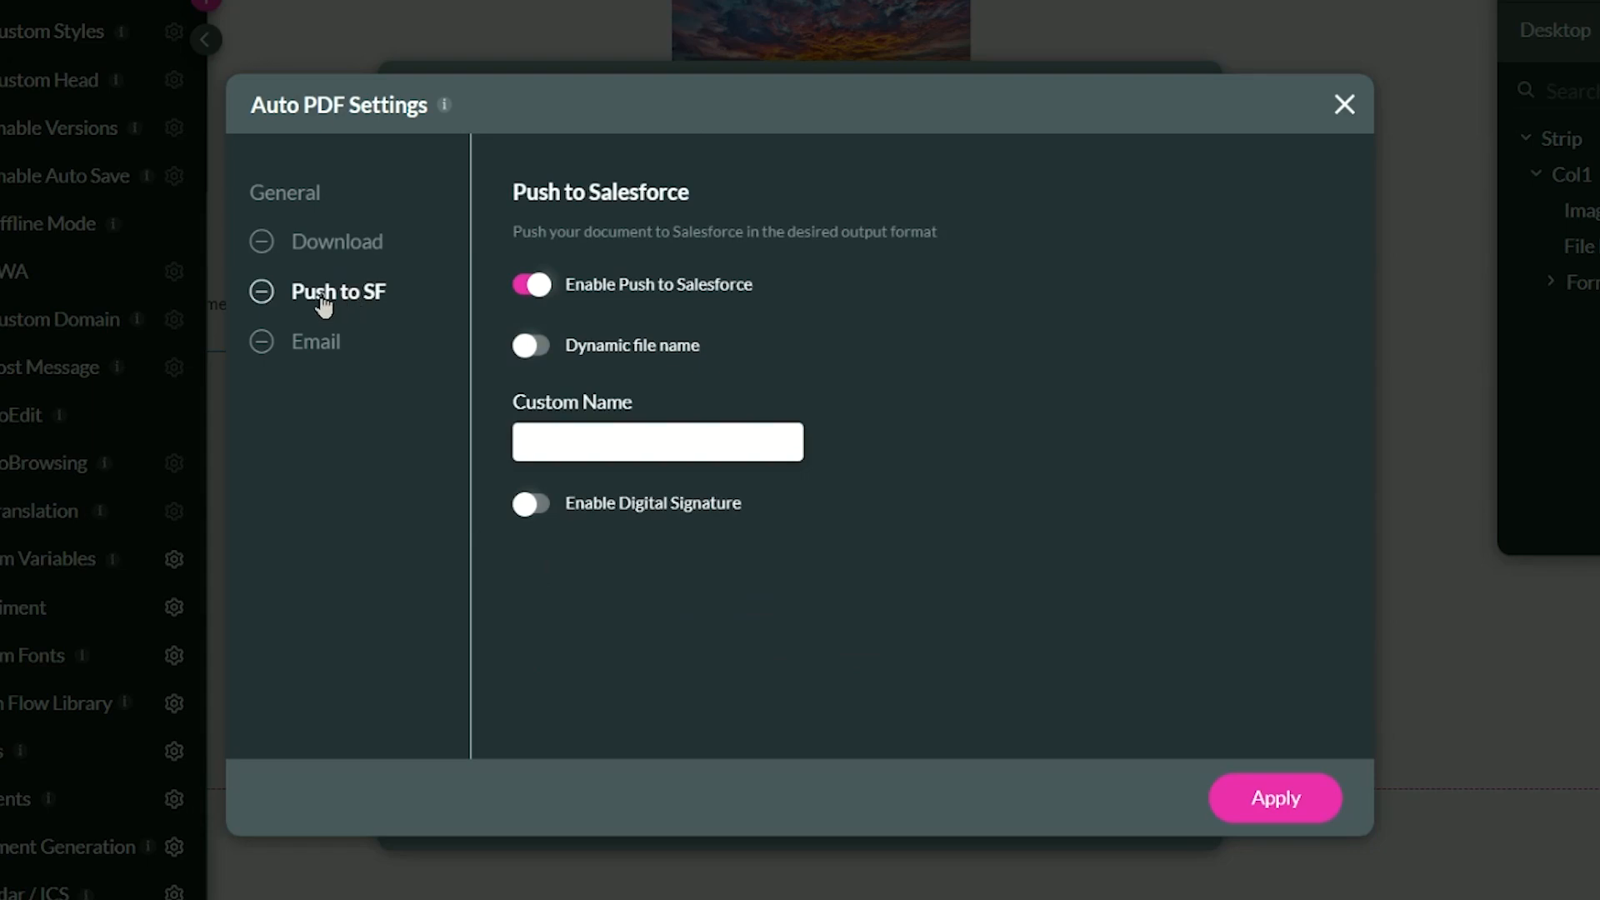
left_click(567, 430)
type("My SF File")
- Name emailed PDFs from the File Name field with optimized images, then apply the settings
left_click(344, 357)
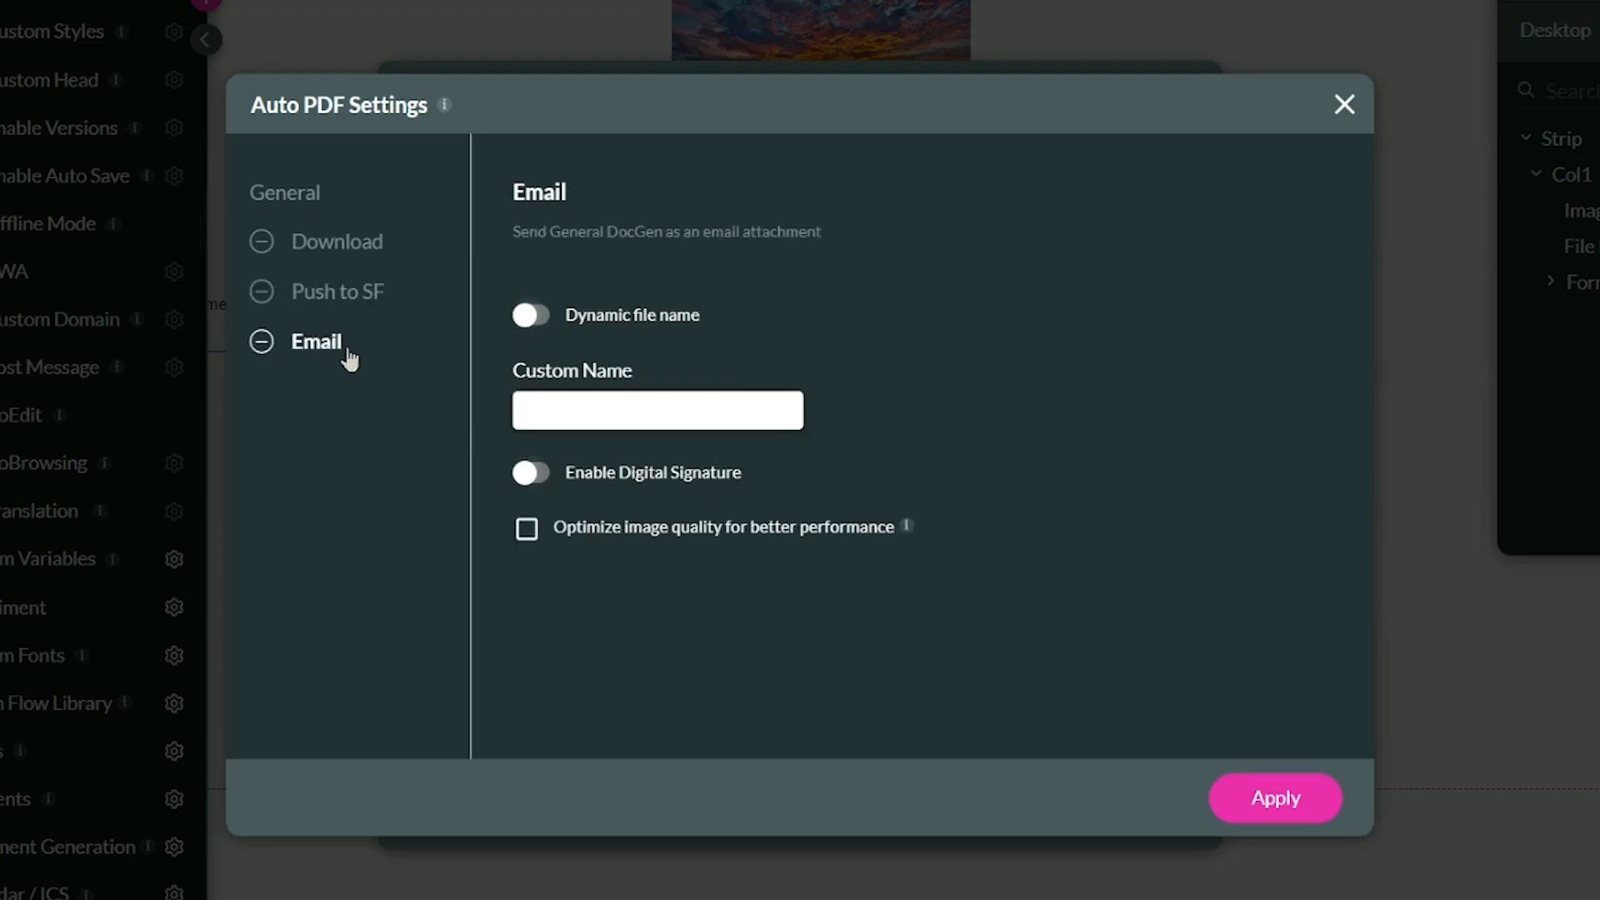
left_click(528, 315)
left_click(567, 408)
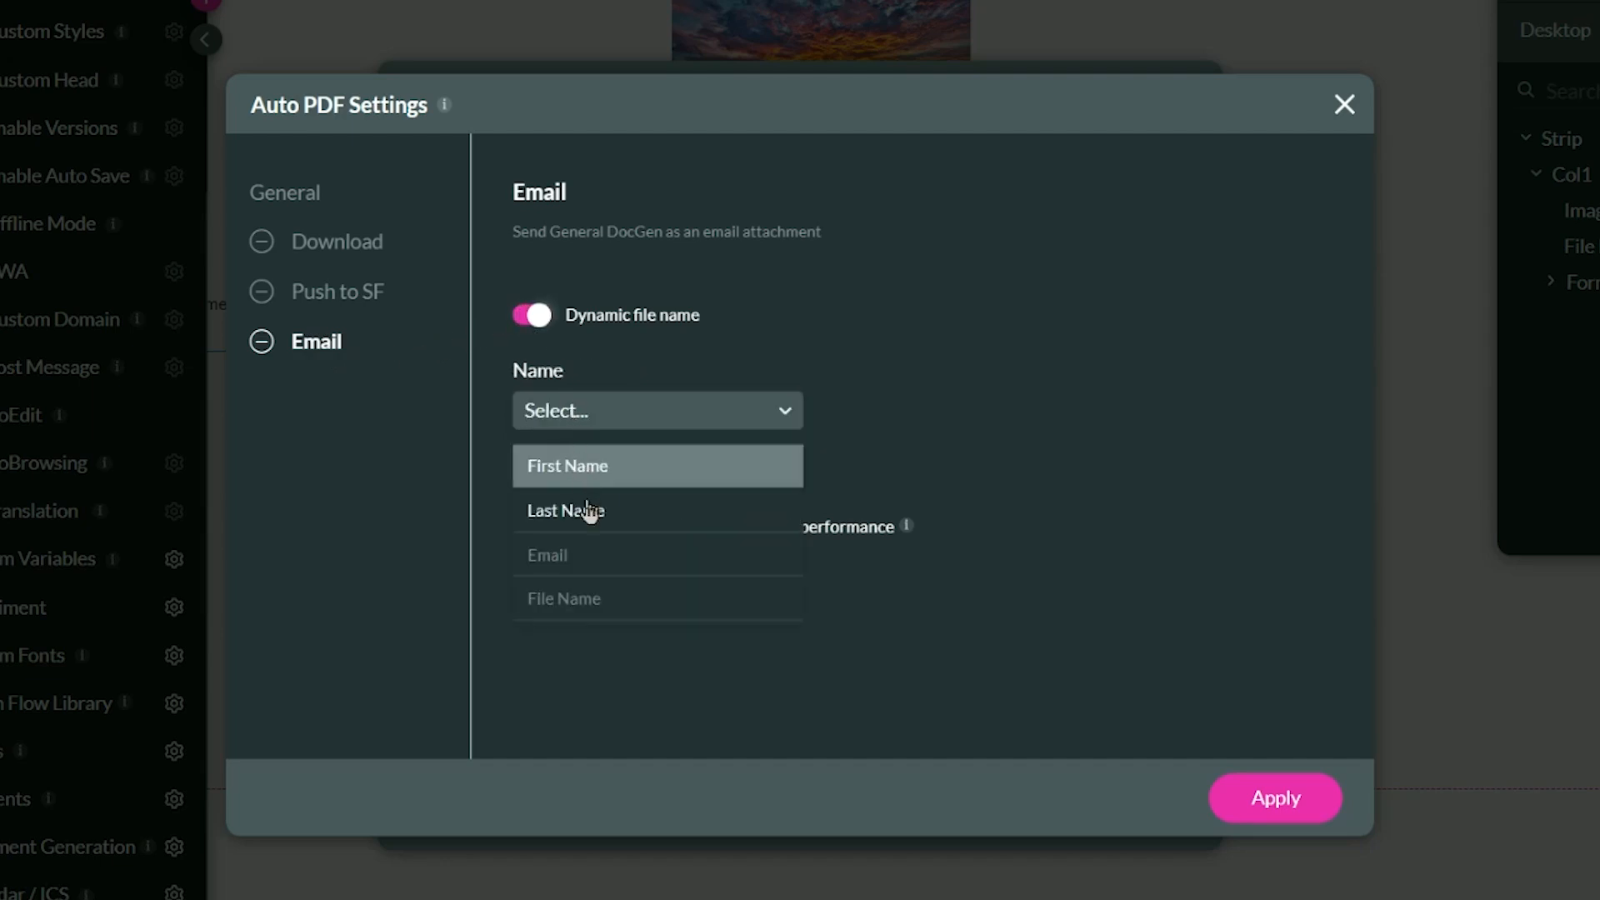
left_click(596, 604)
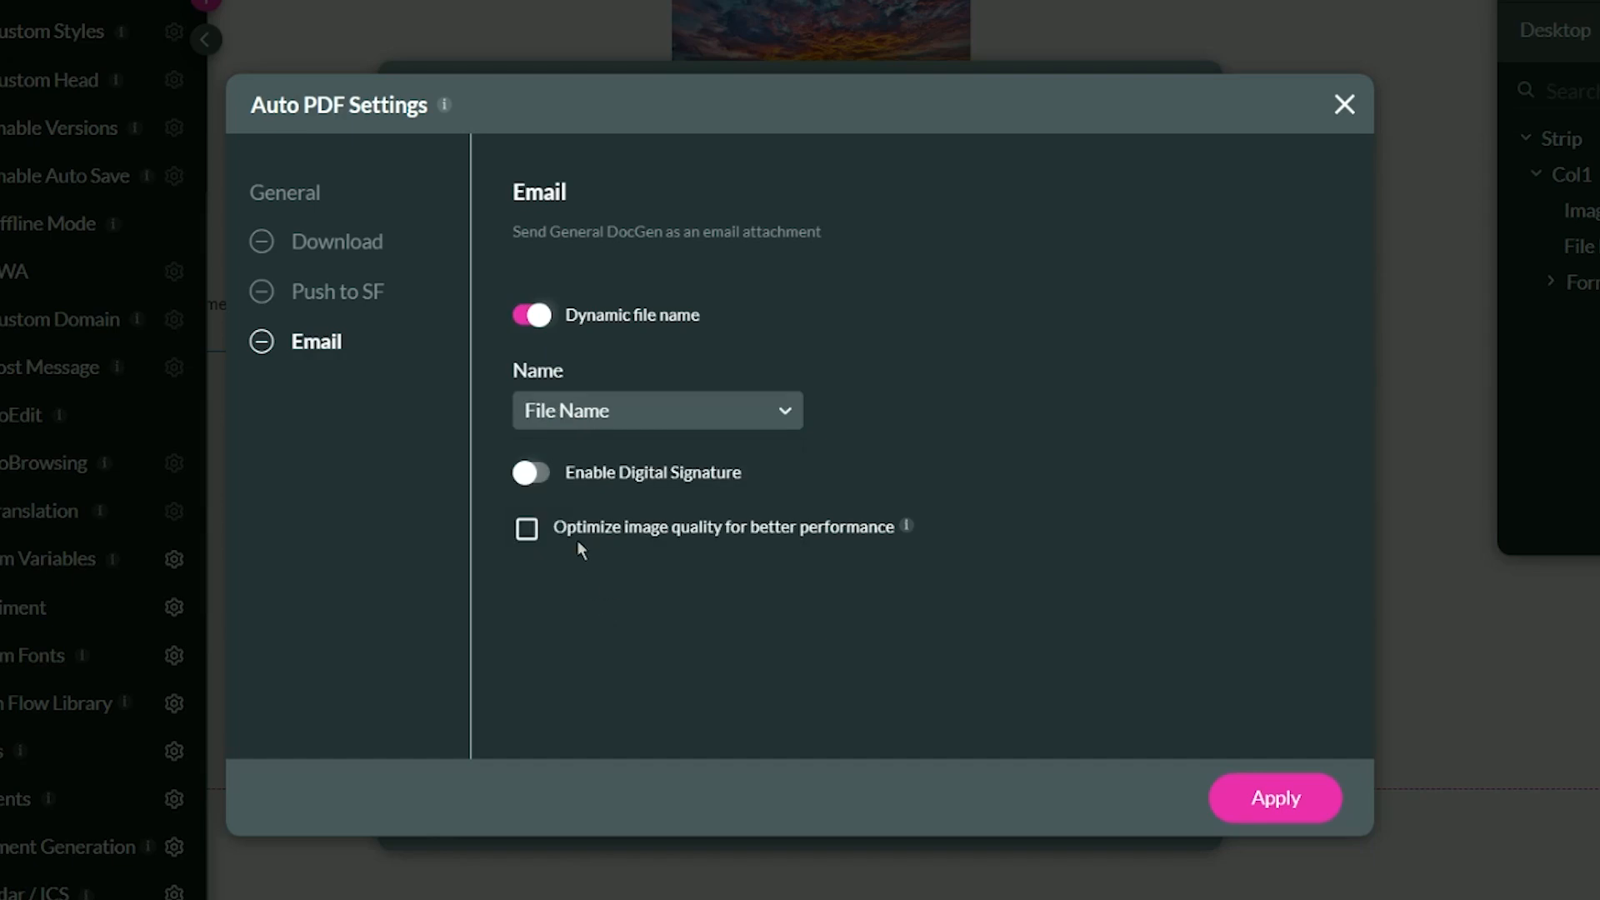
left_click(527, 530)
left_click(1242, 816)
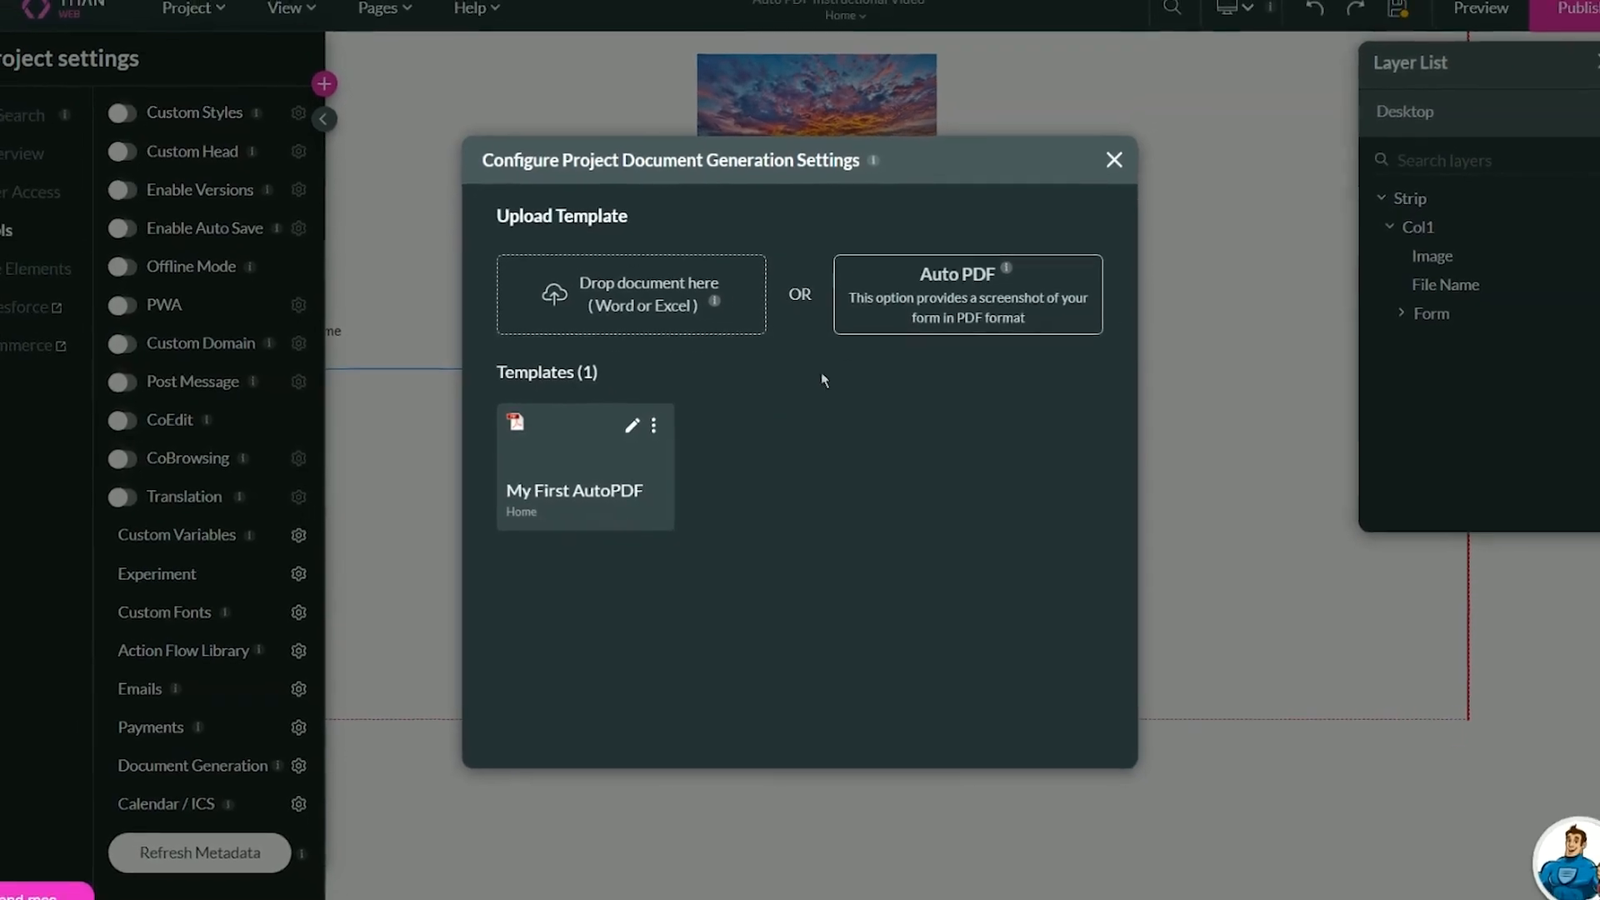
- Close Document Generation and project settings, then select the Download button on the form
left_click(1101, 170)
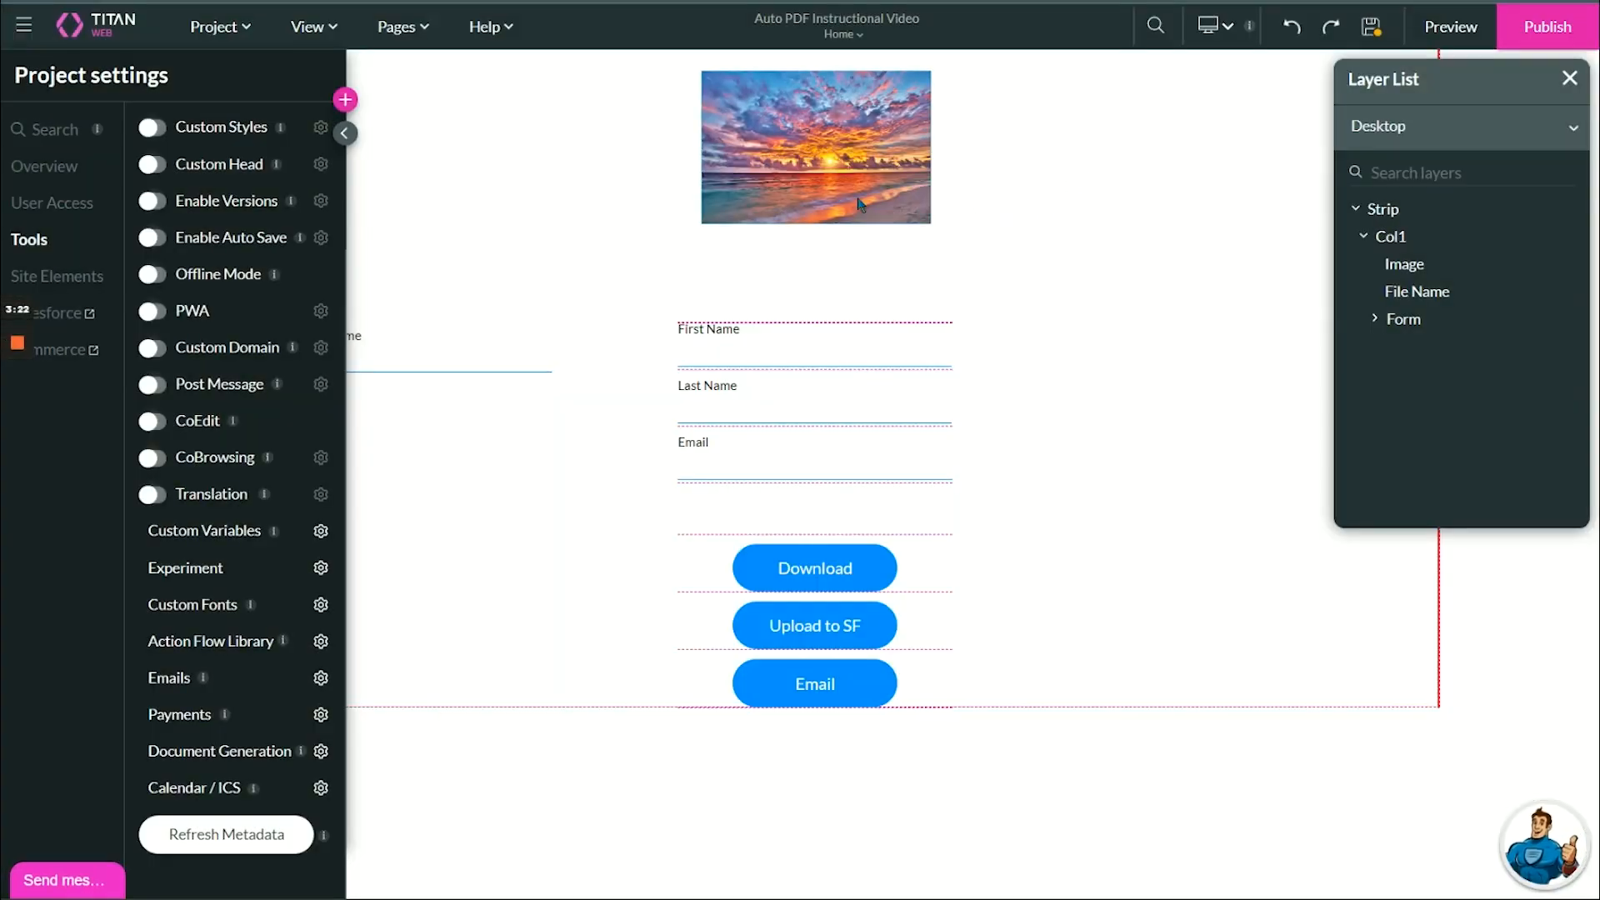
left_click(344, 133)
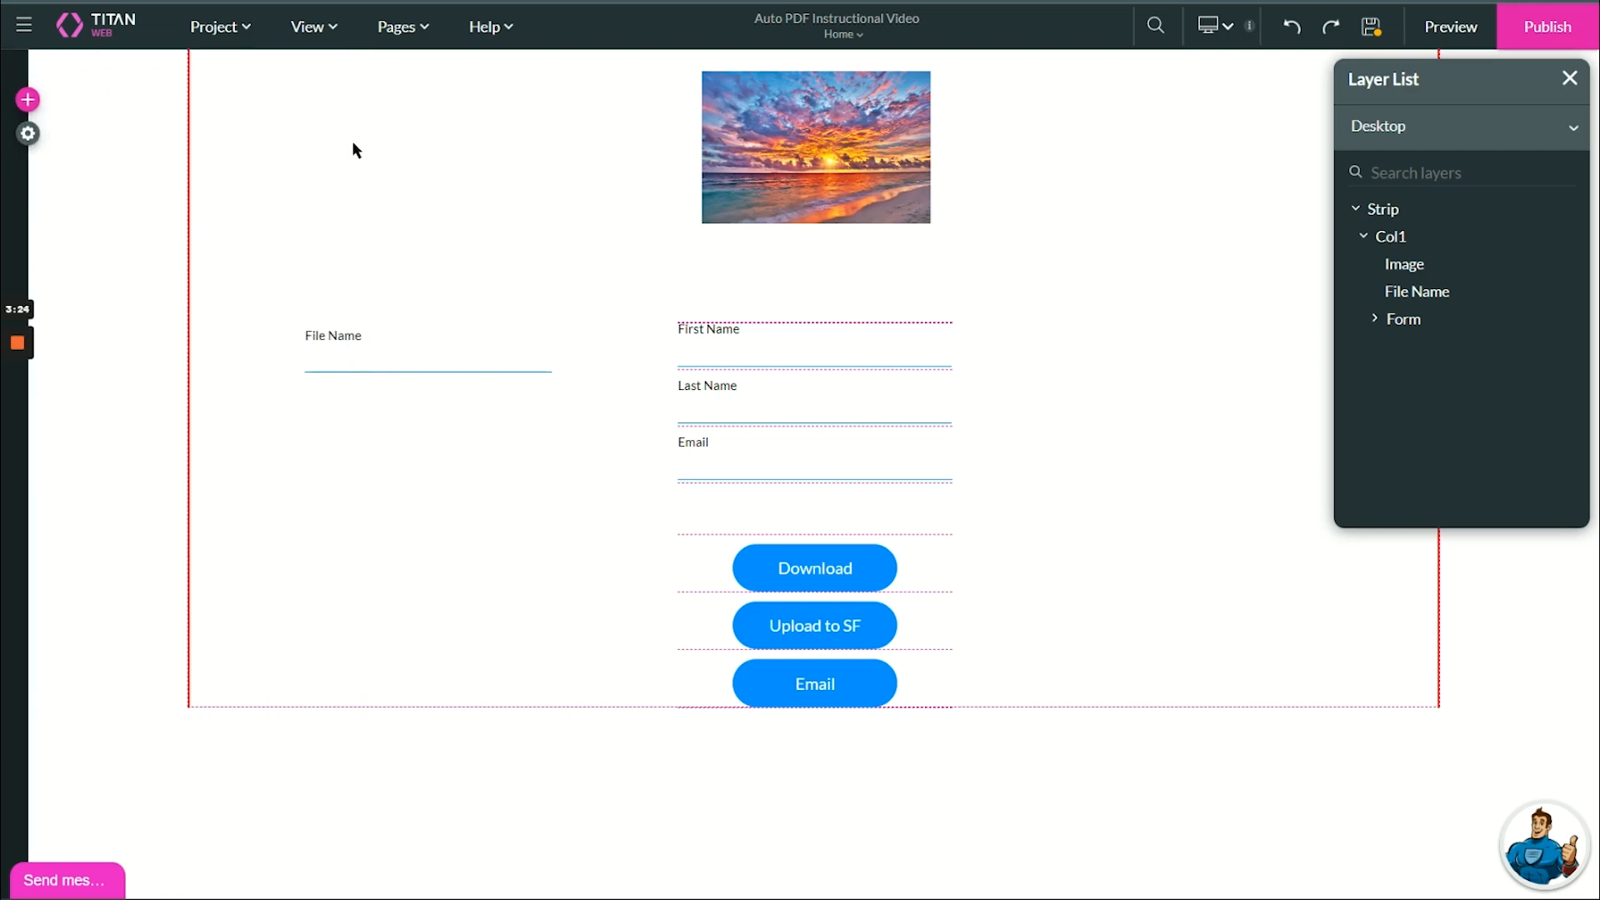
left_click(764, 577)
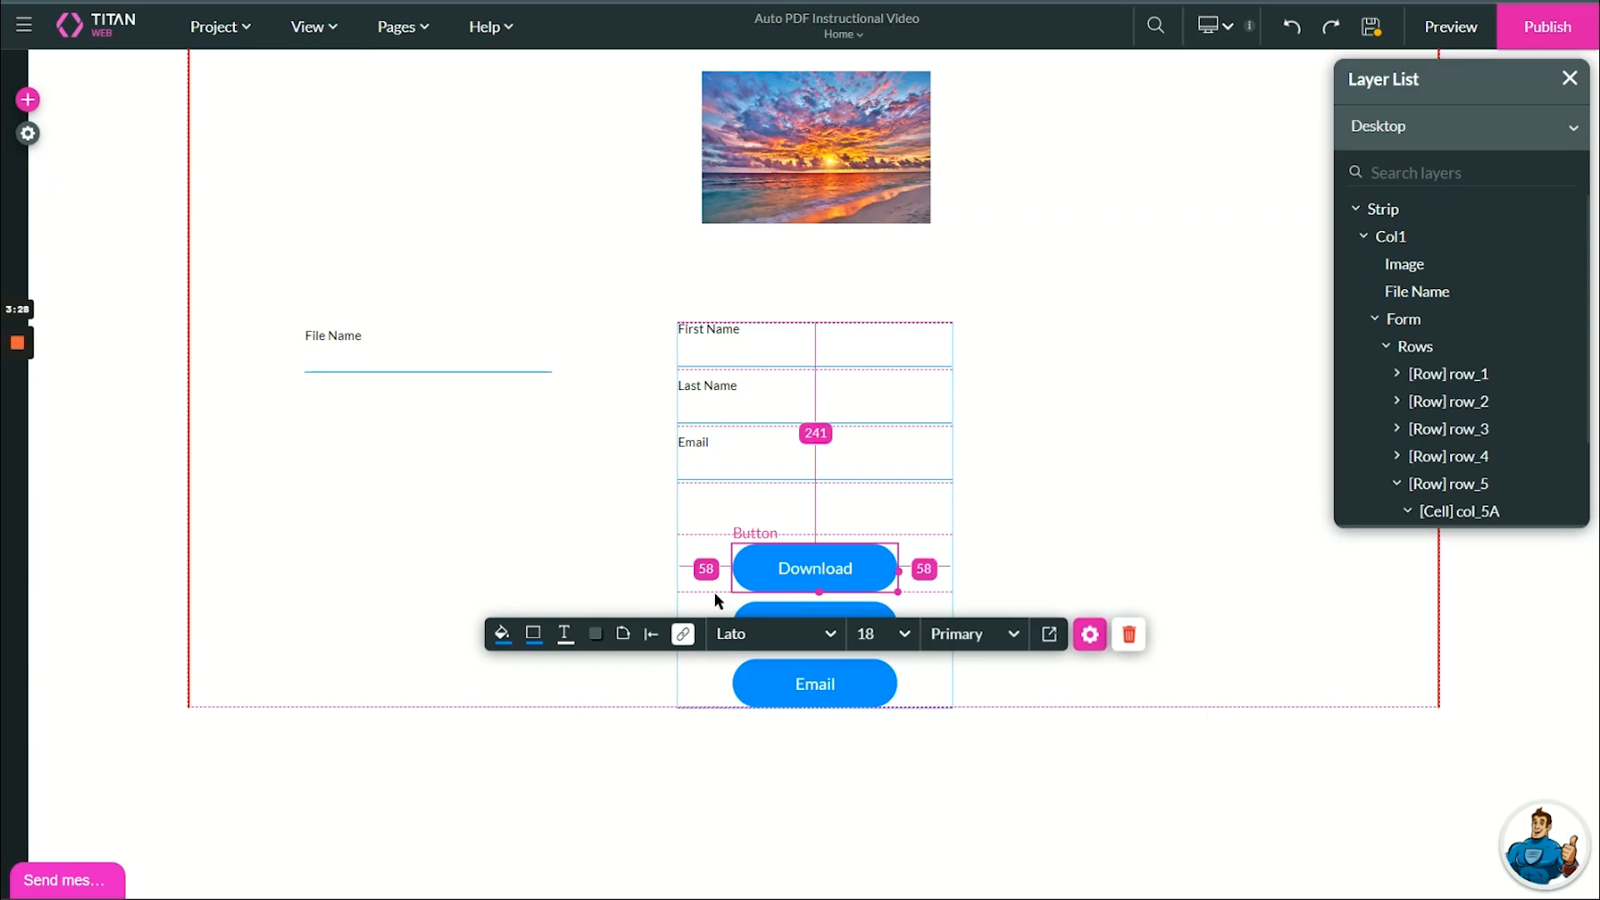
- Add a Document Generation step after Start in the Download button's click flow
left_click(683, 634)
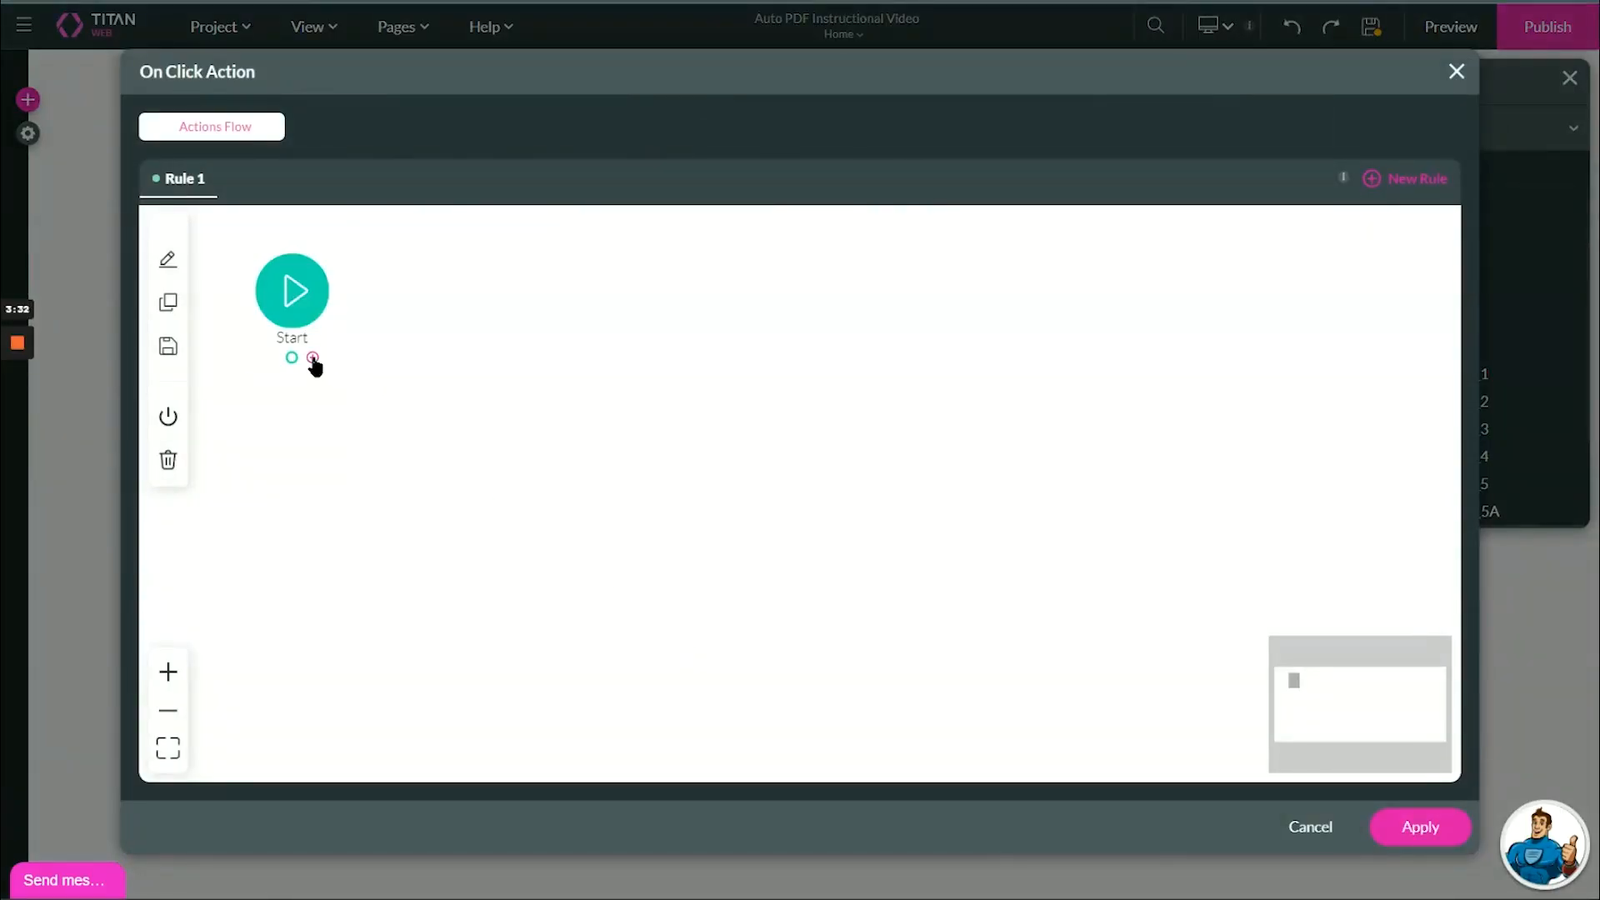
left_click(310, 360)
type("docum")
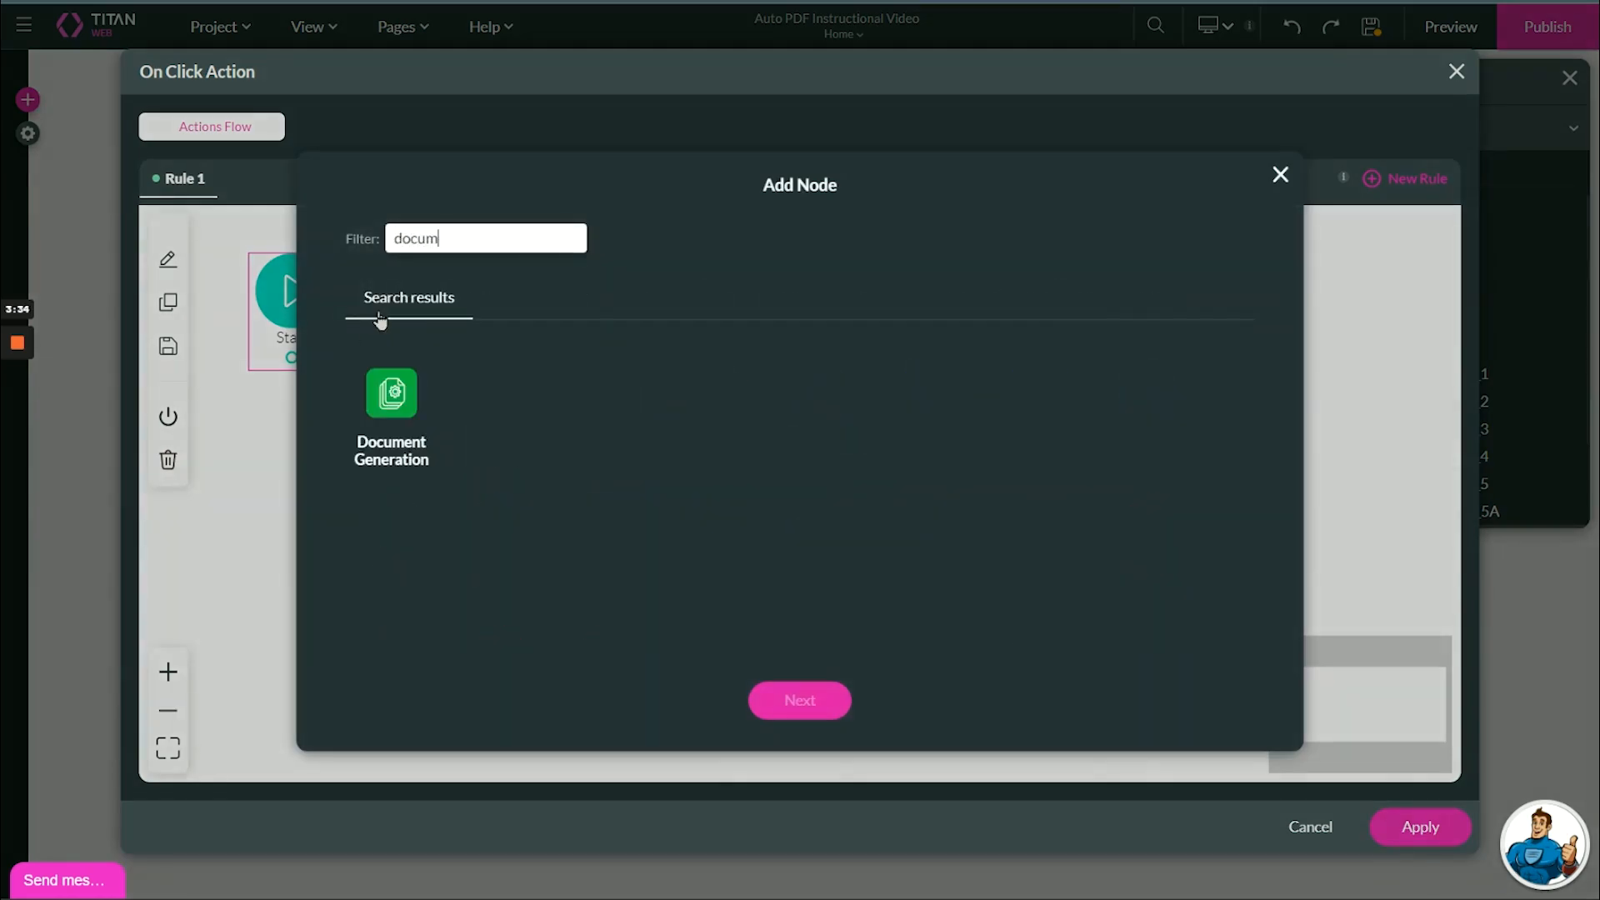
type("ent")
left_click(390, 389)
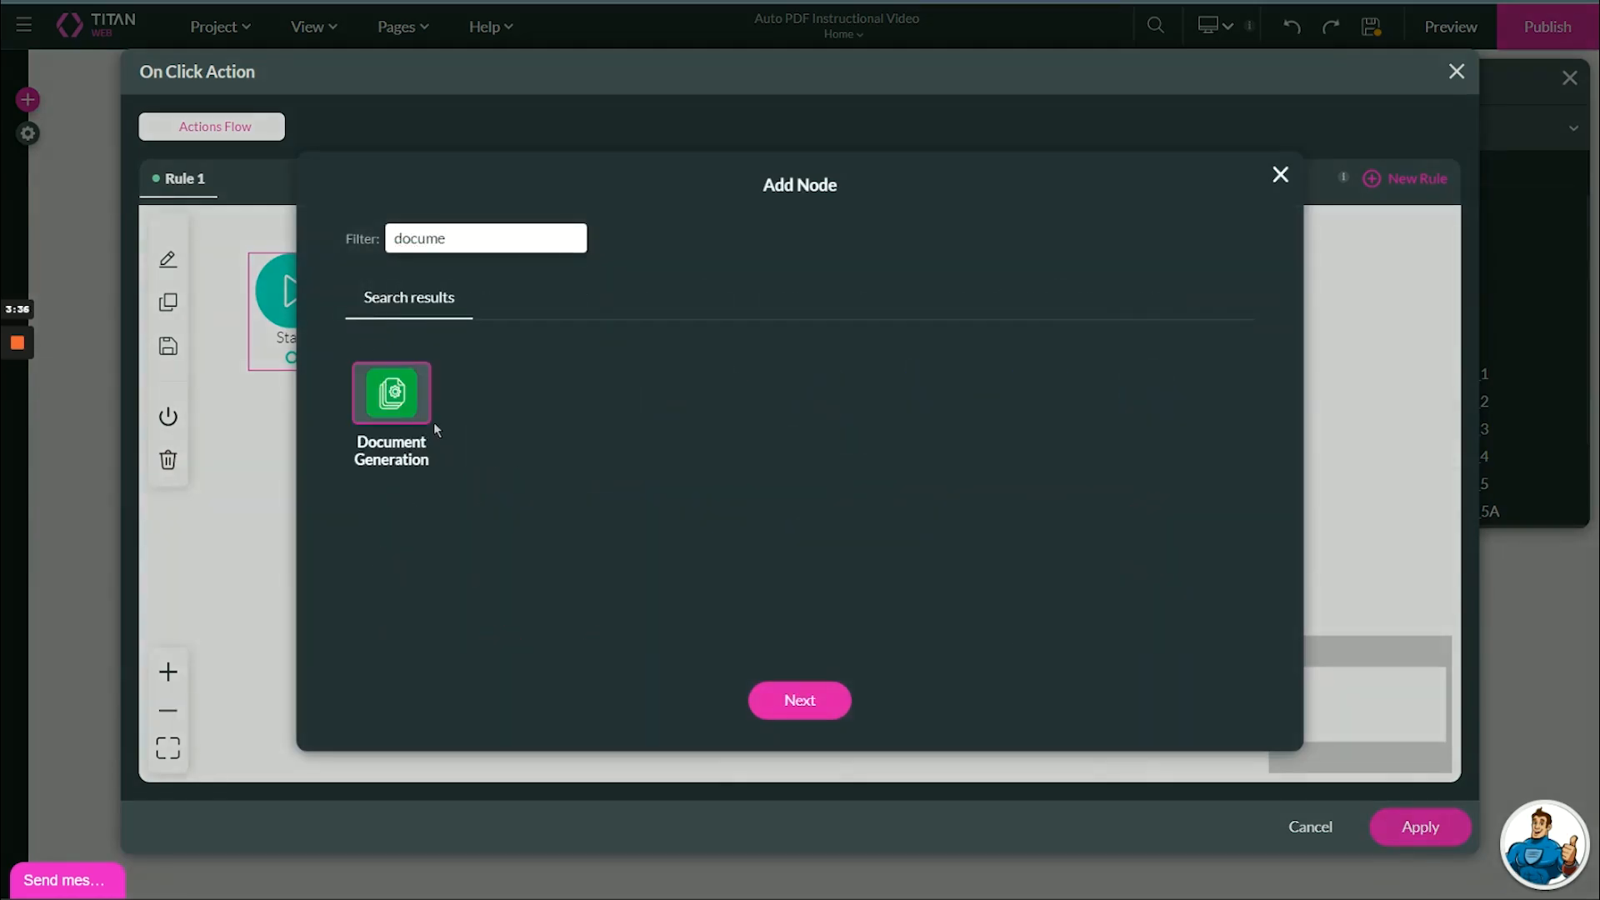
left_click(787, 704)
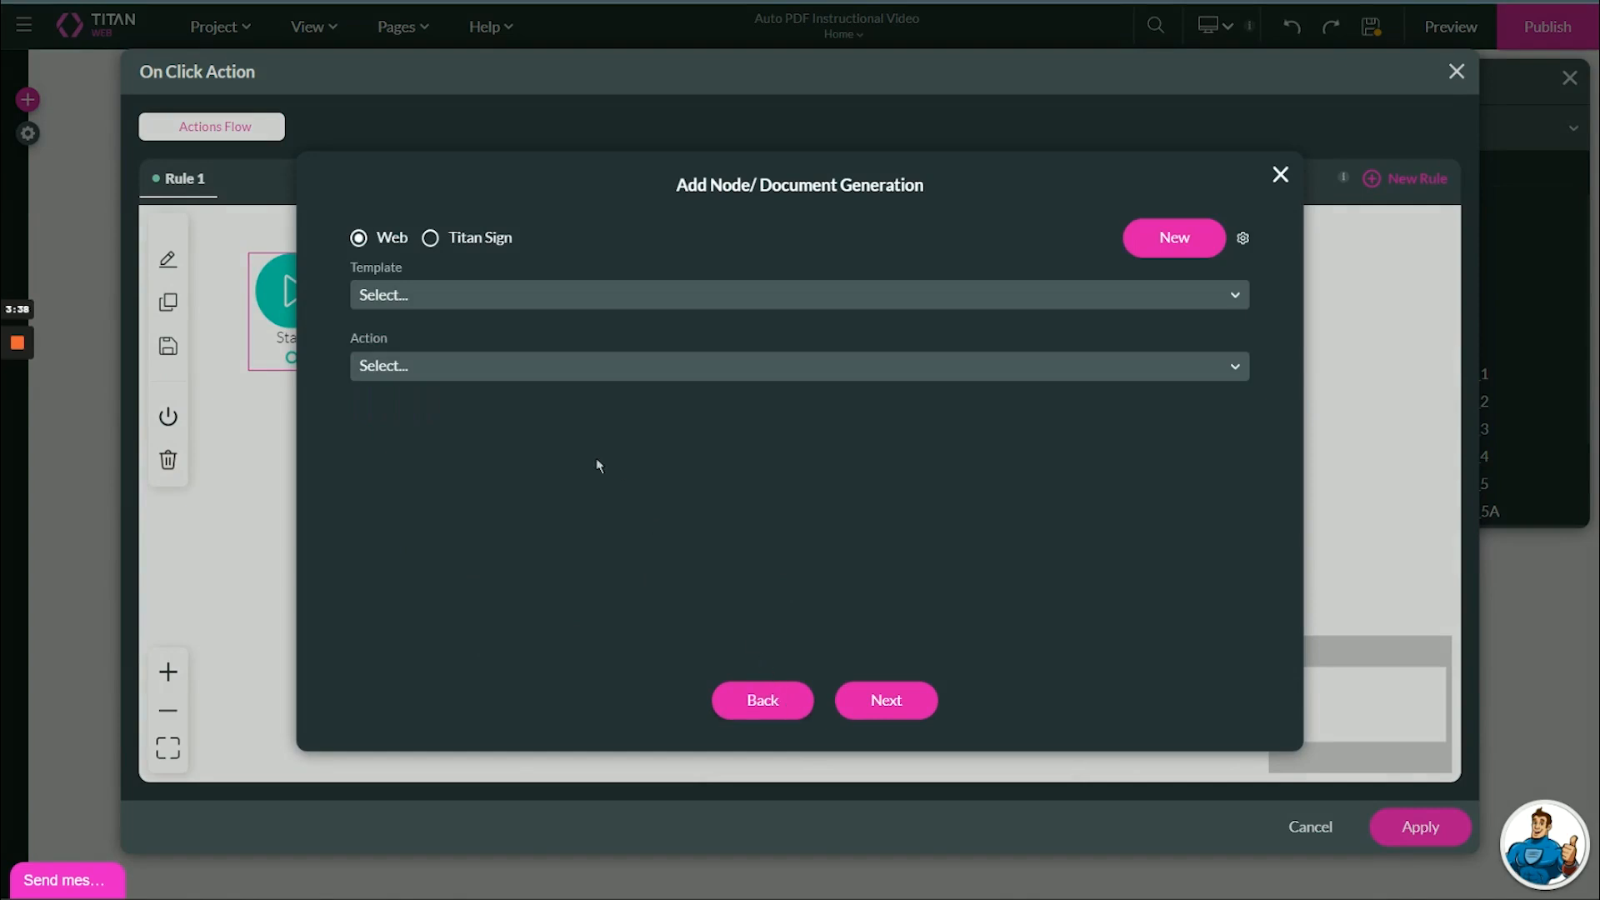
- Use the My First AutoPDF template with the Download action, insert the step and apply
left_click(457, 297)
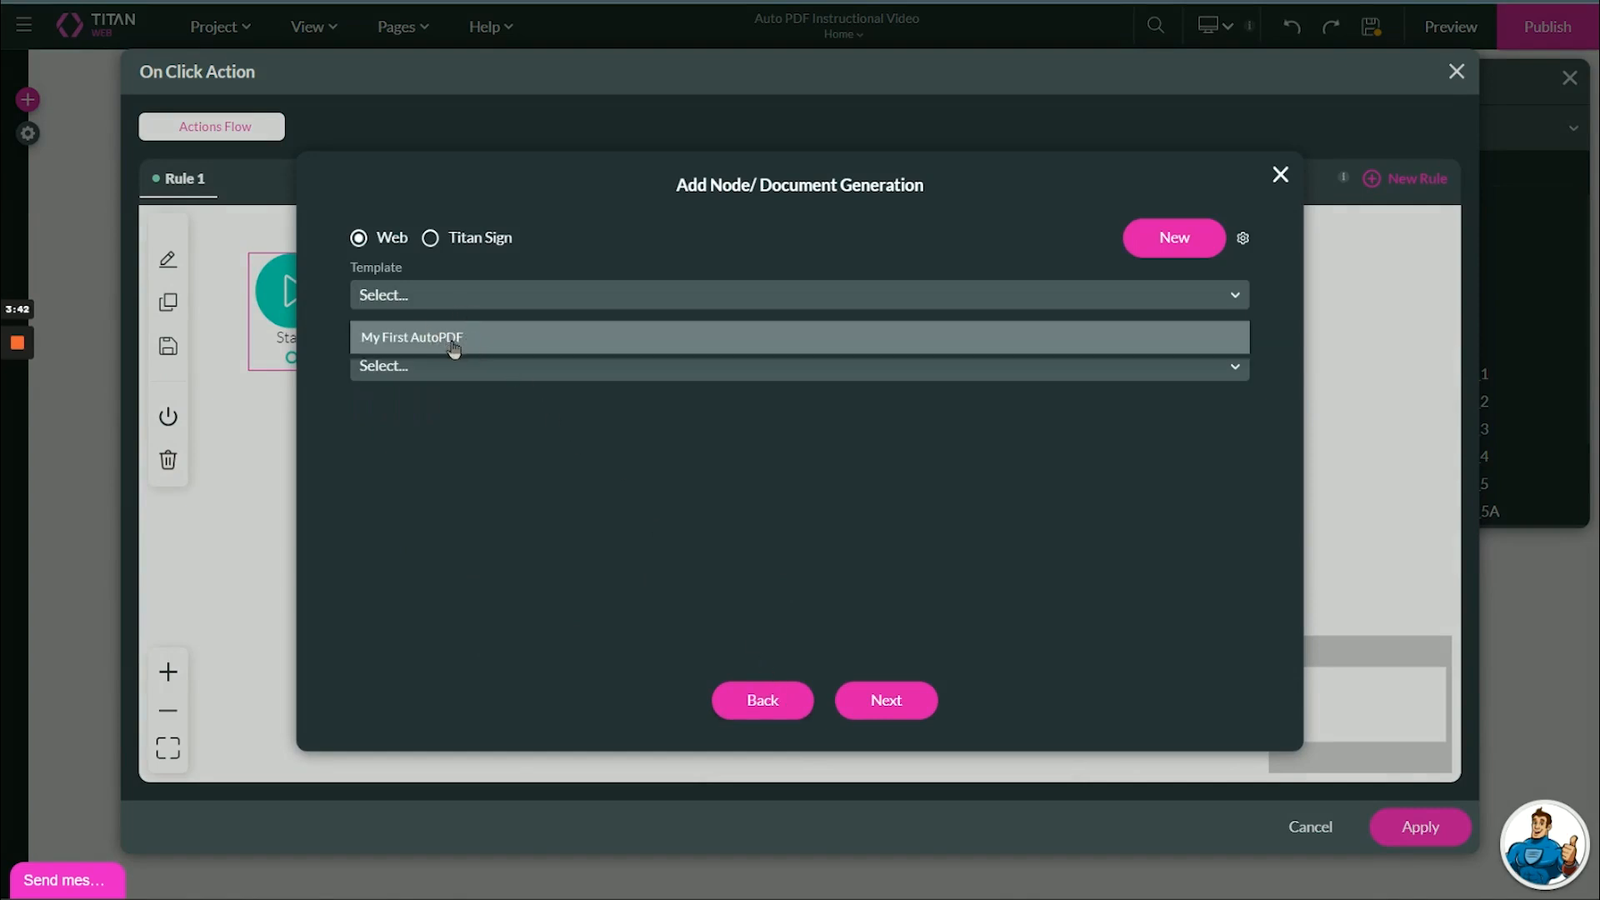
left_click(388, 348)
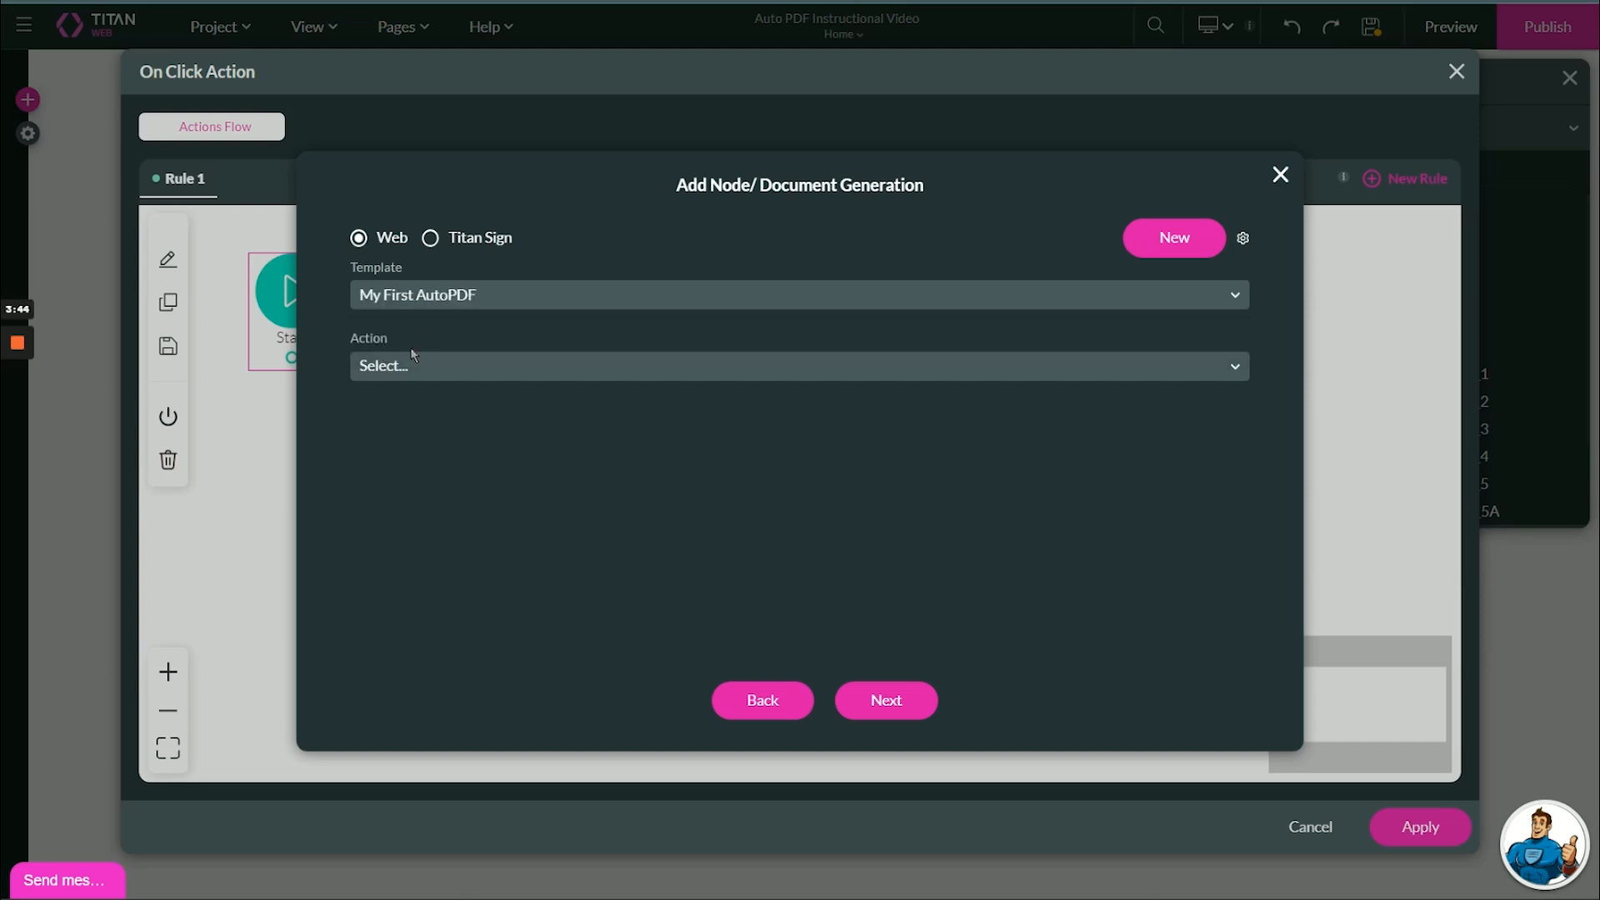
left_click(395, 364)
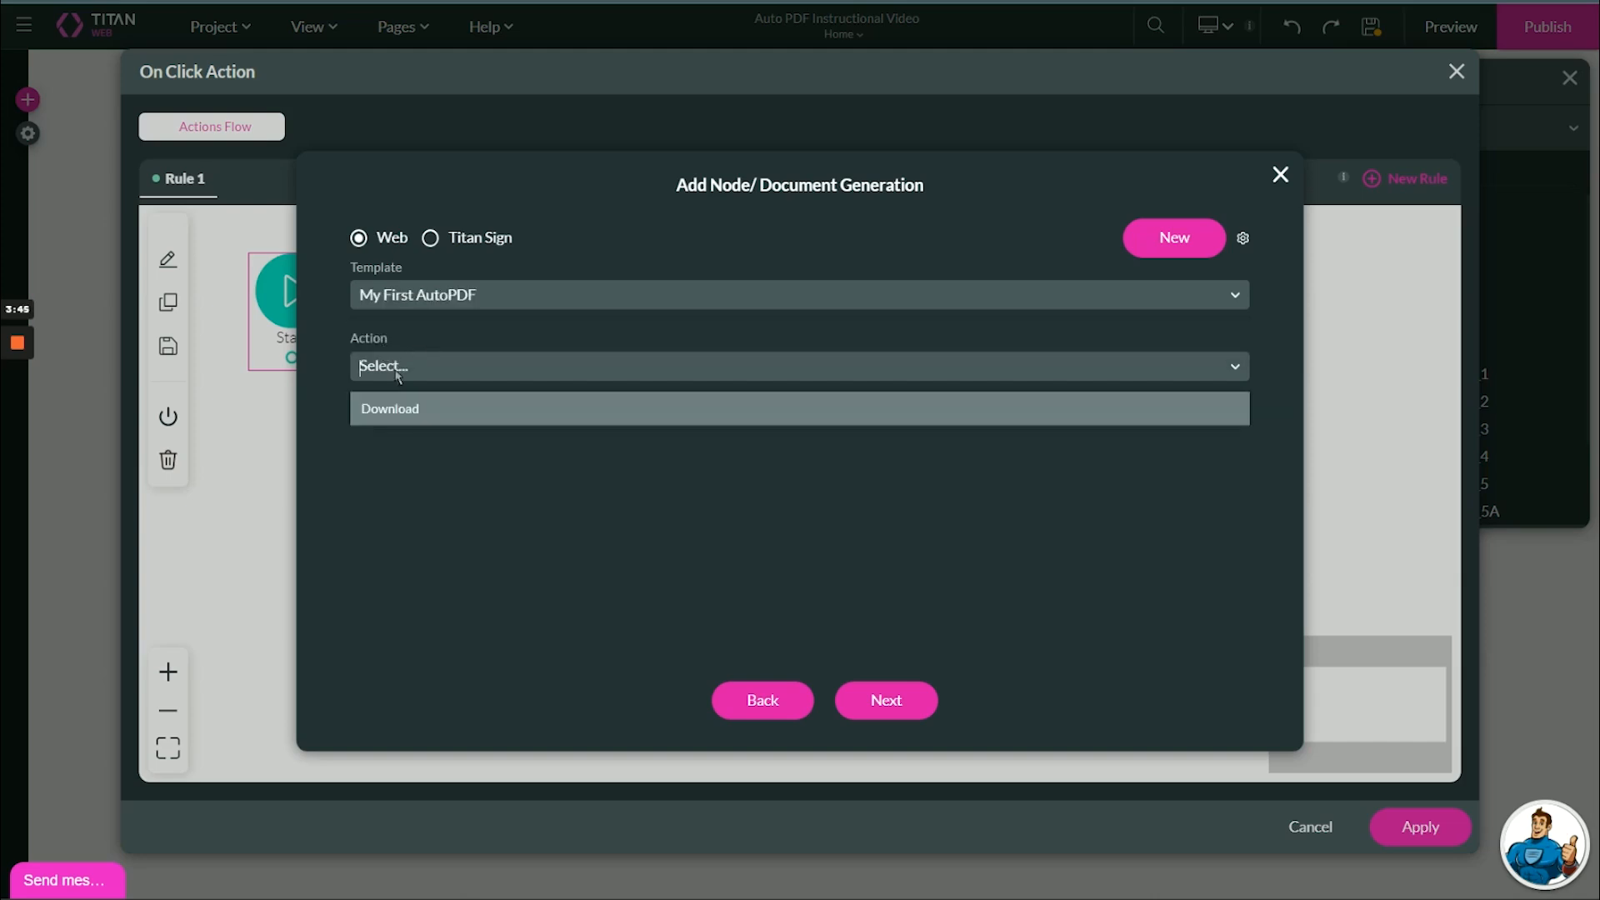
left_click(410, 416)
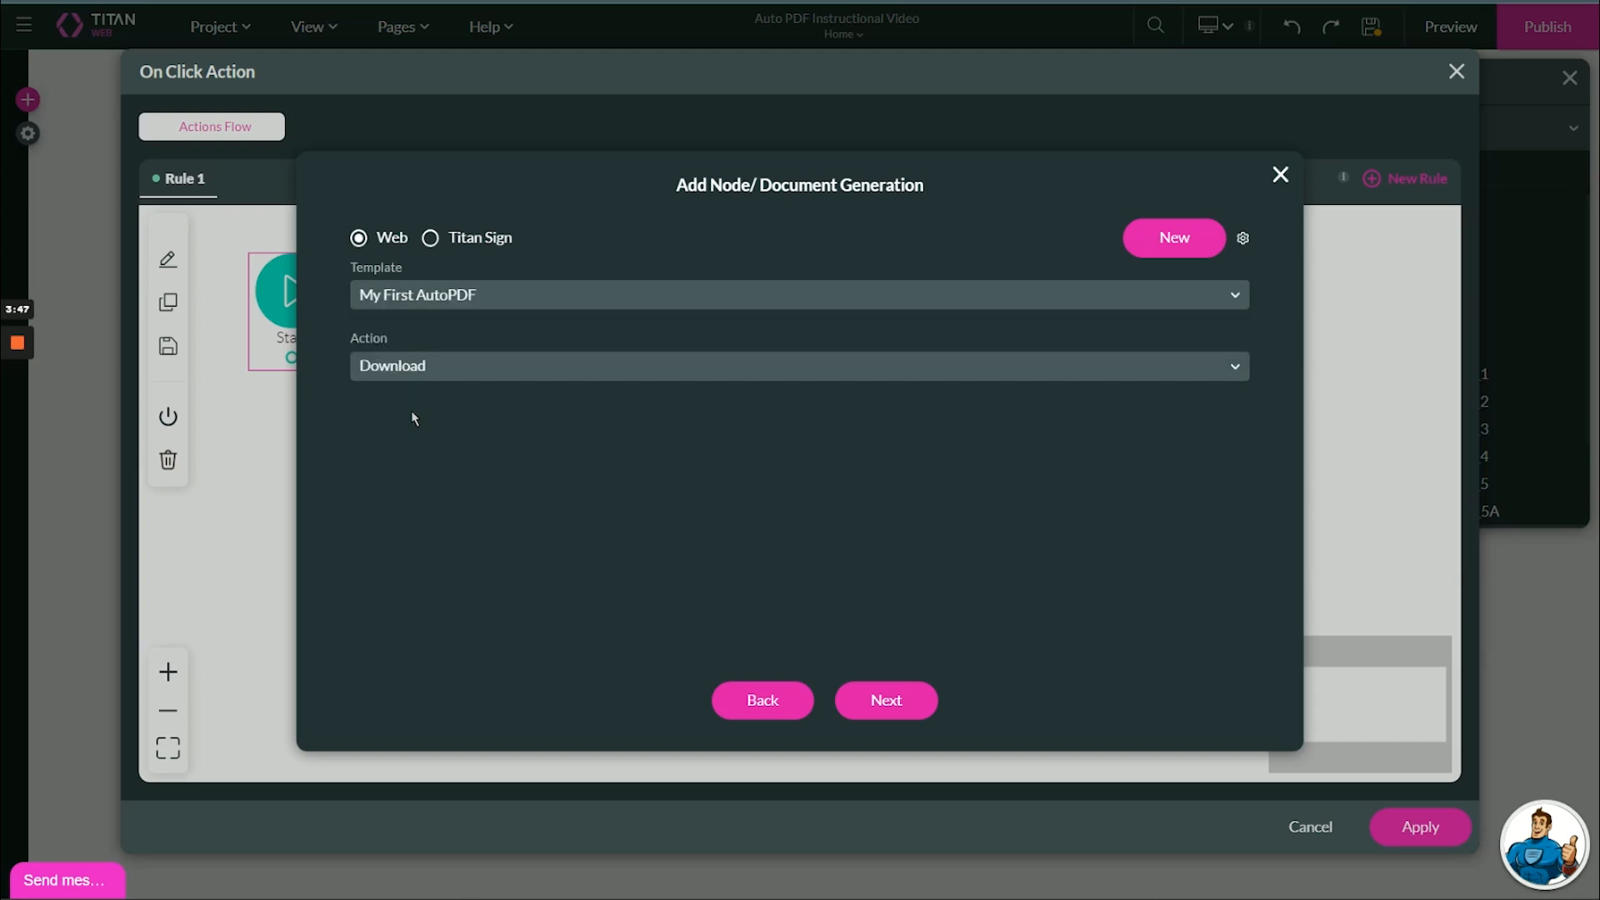
left_click(854, 713)
left_click(836, 710)
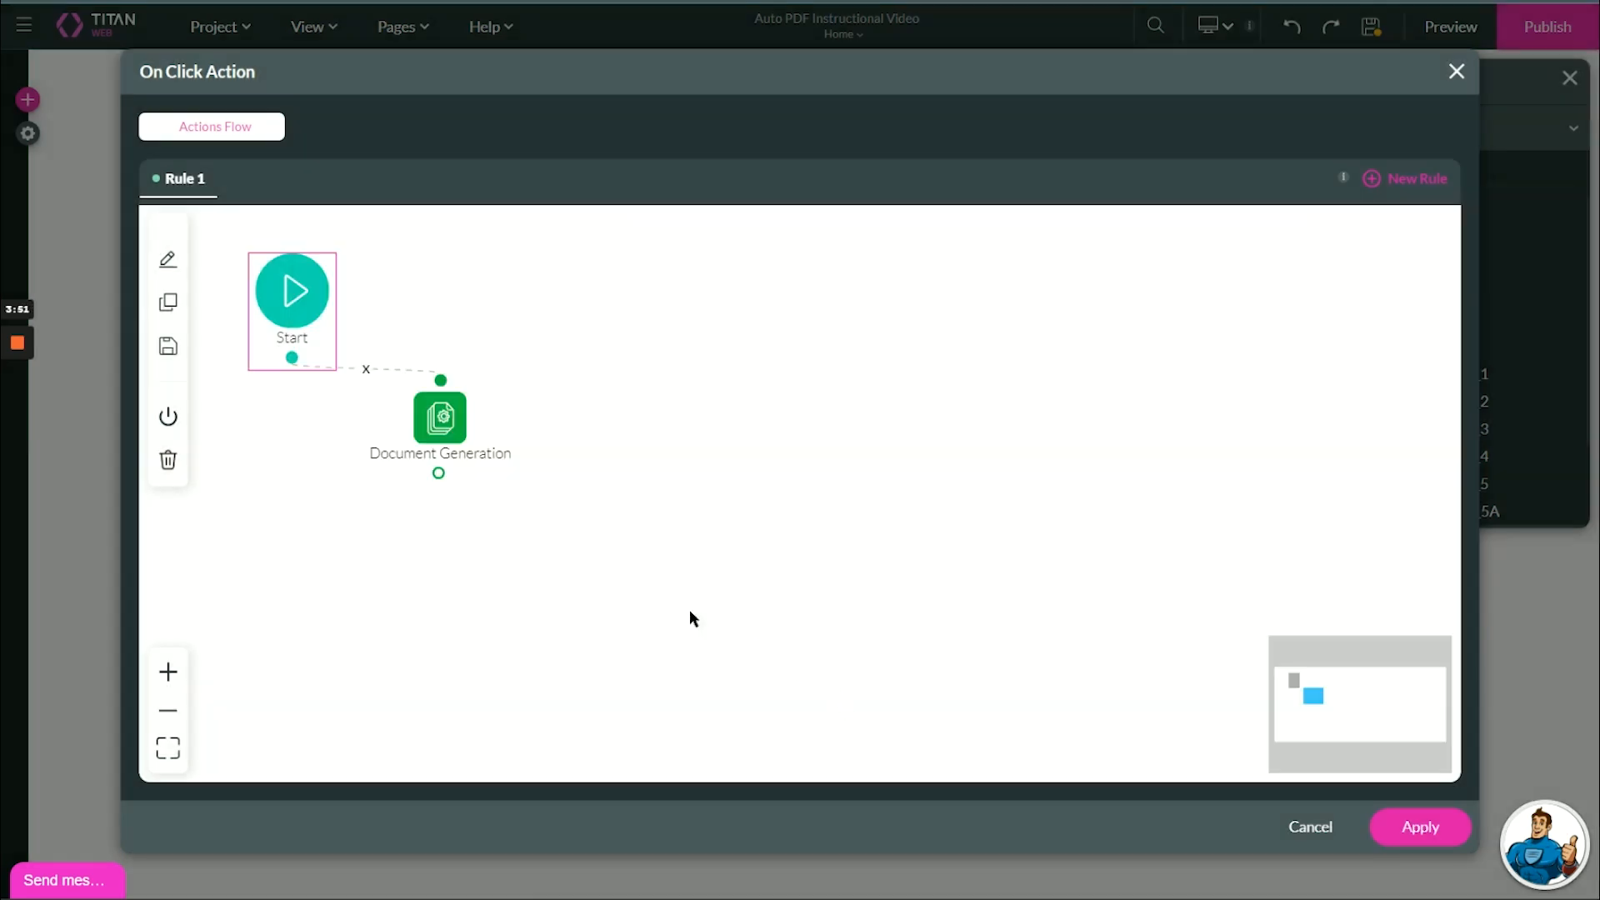
left_click(1385, 834)
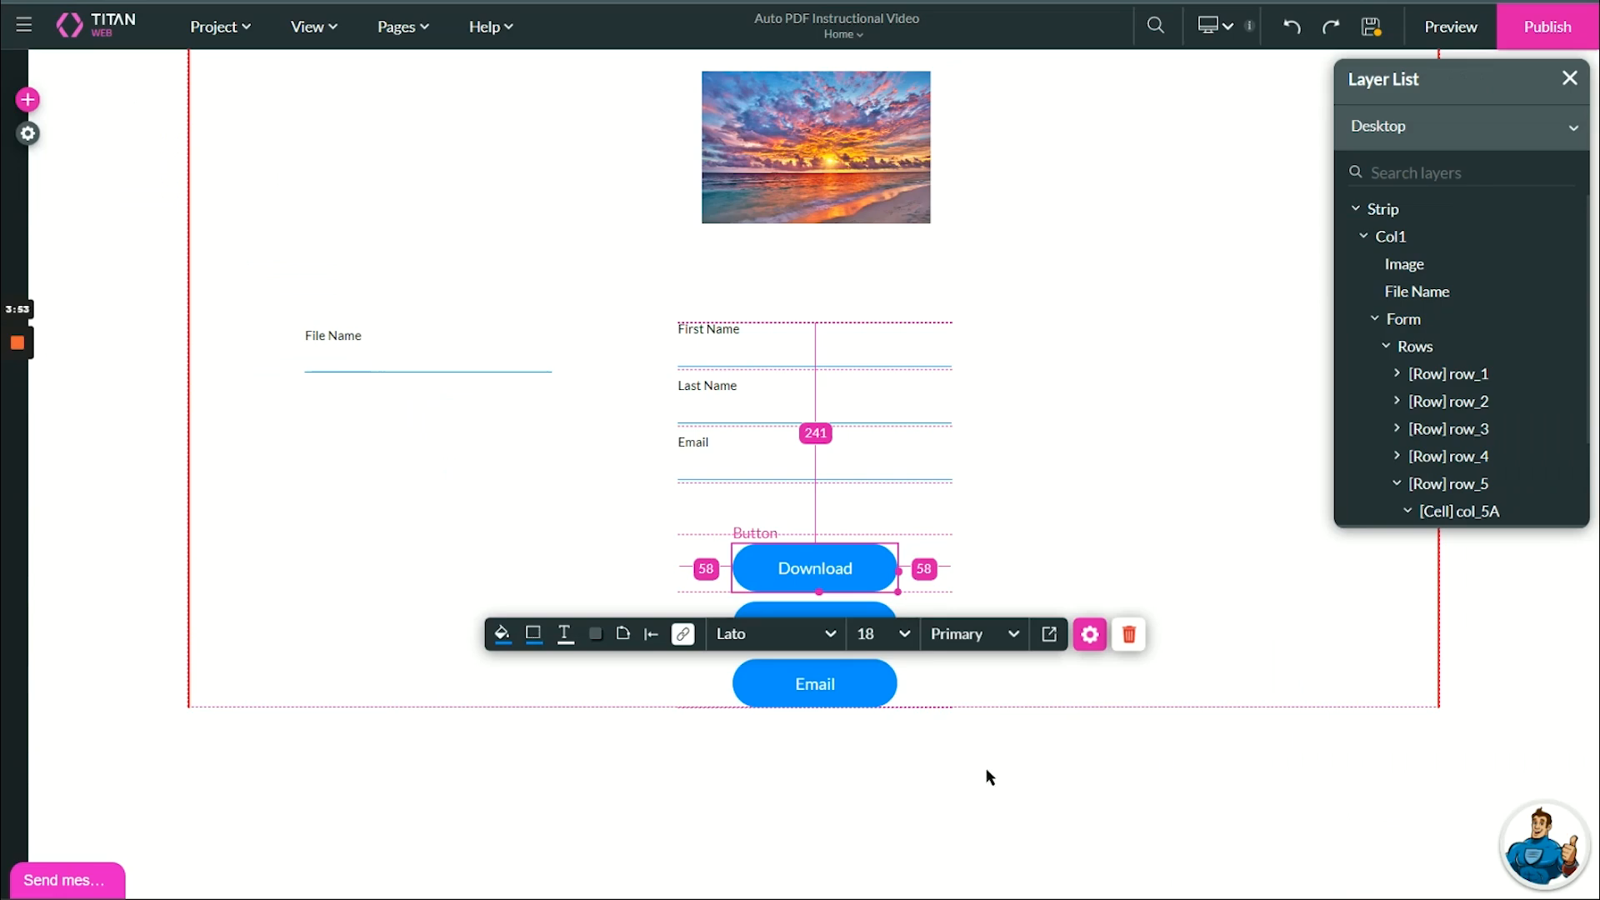
- Add a Salesforce Action step to Upload to SF's click flow and open its push-or-get choice
left_click(799, 627)
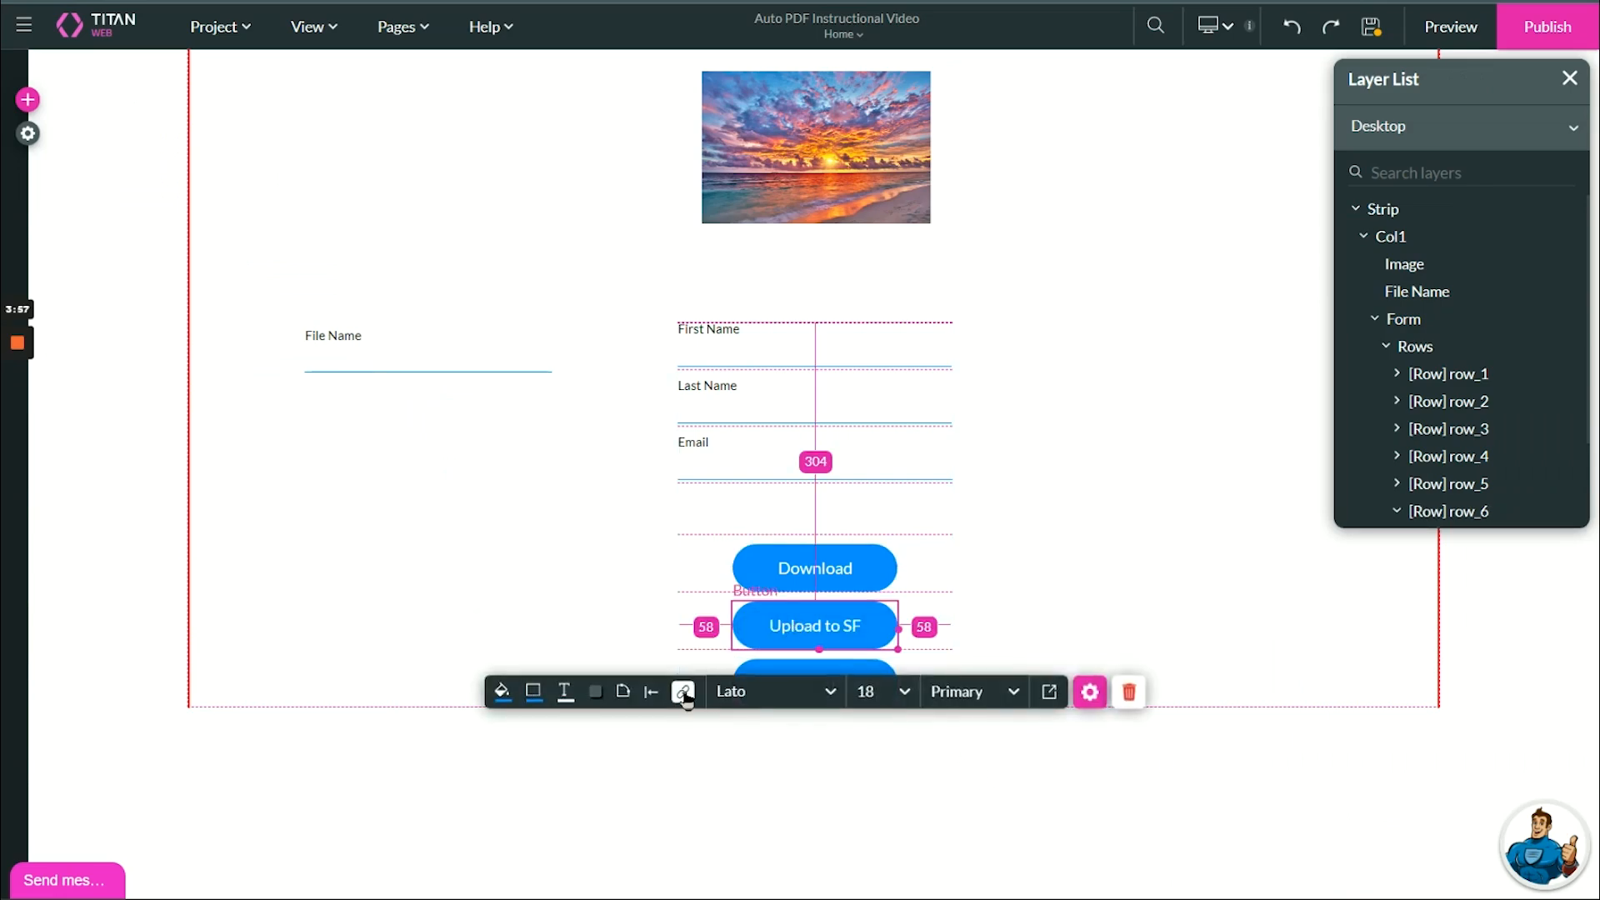
left_click(683, 692)
left_click(315, 359)
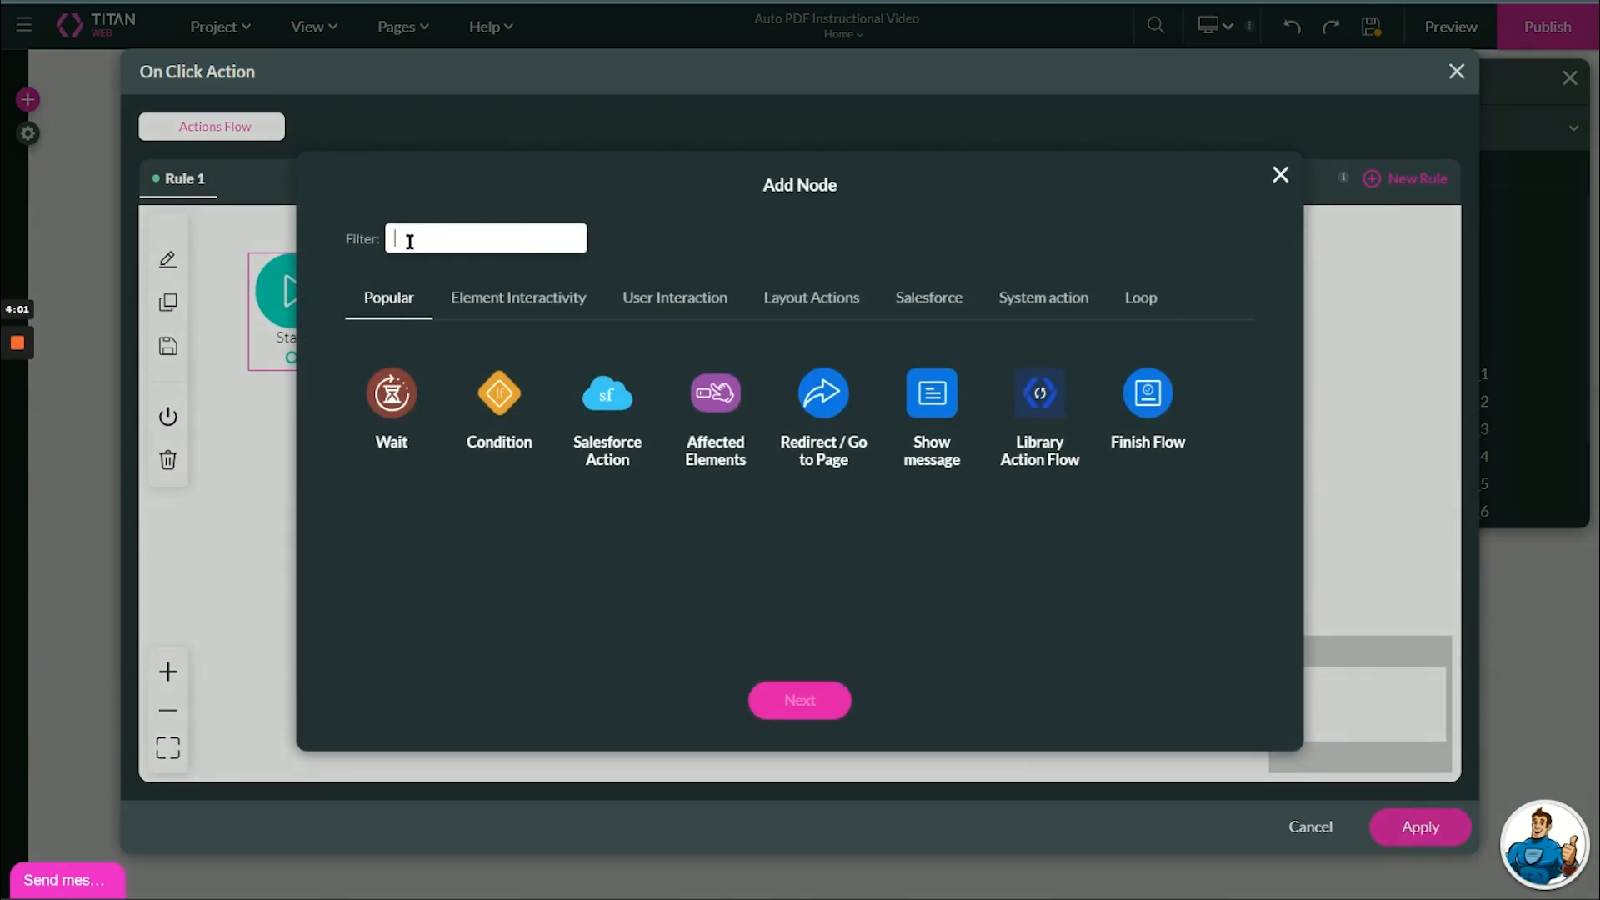
left_click(597, 409)
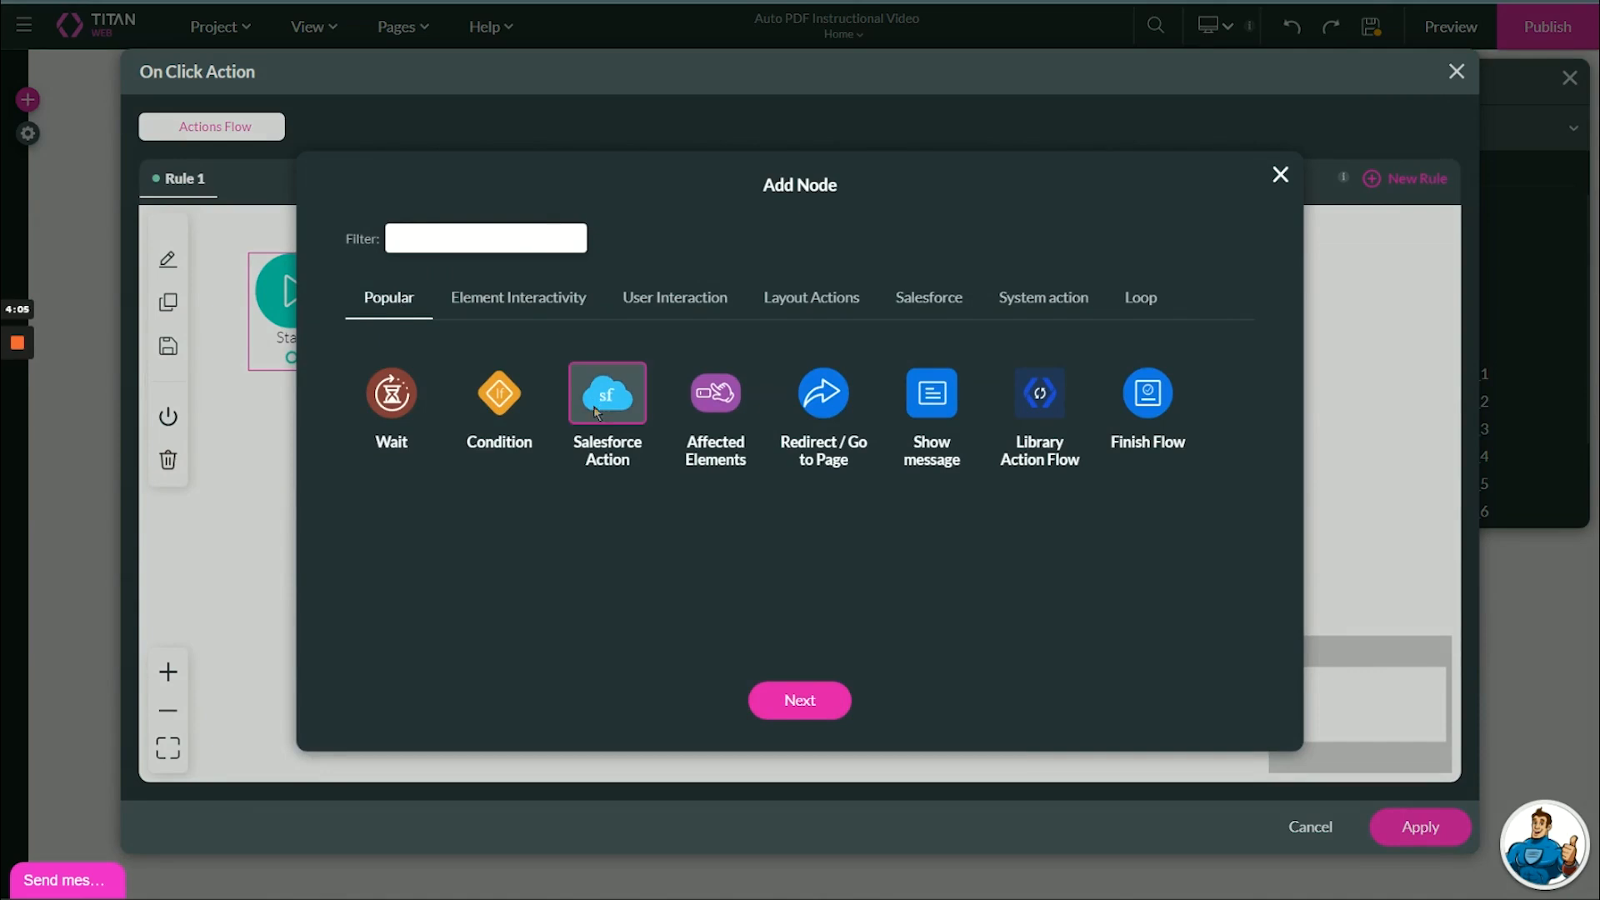
left_click(813, 702)
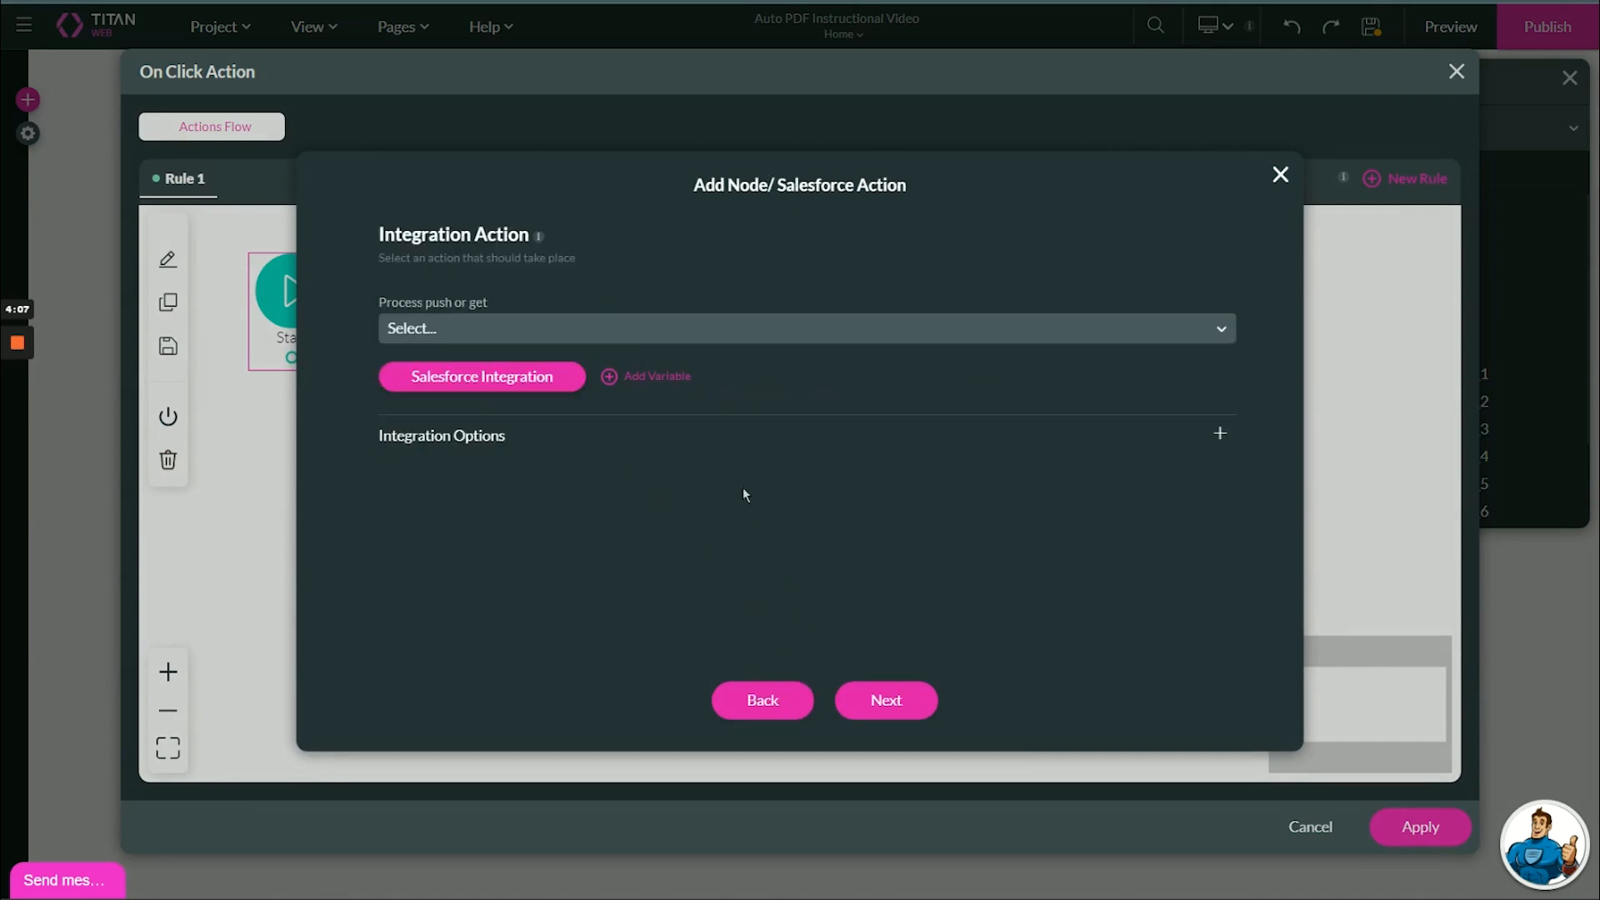
left_click(671, 327)
- Create a new push integration 'Upload File to SF' on the Salesforce Files object
left_click(537, 385)
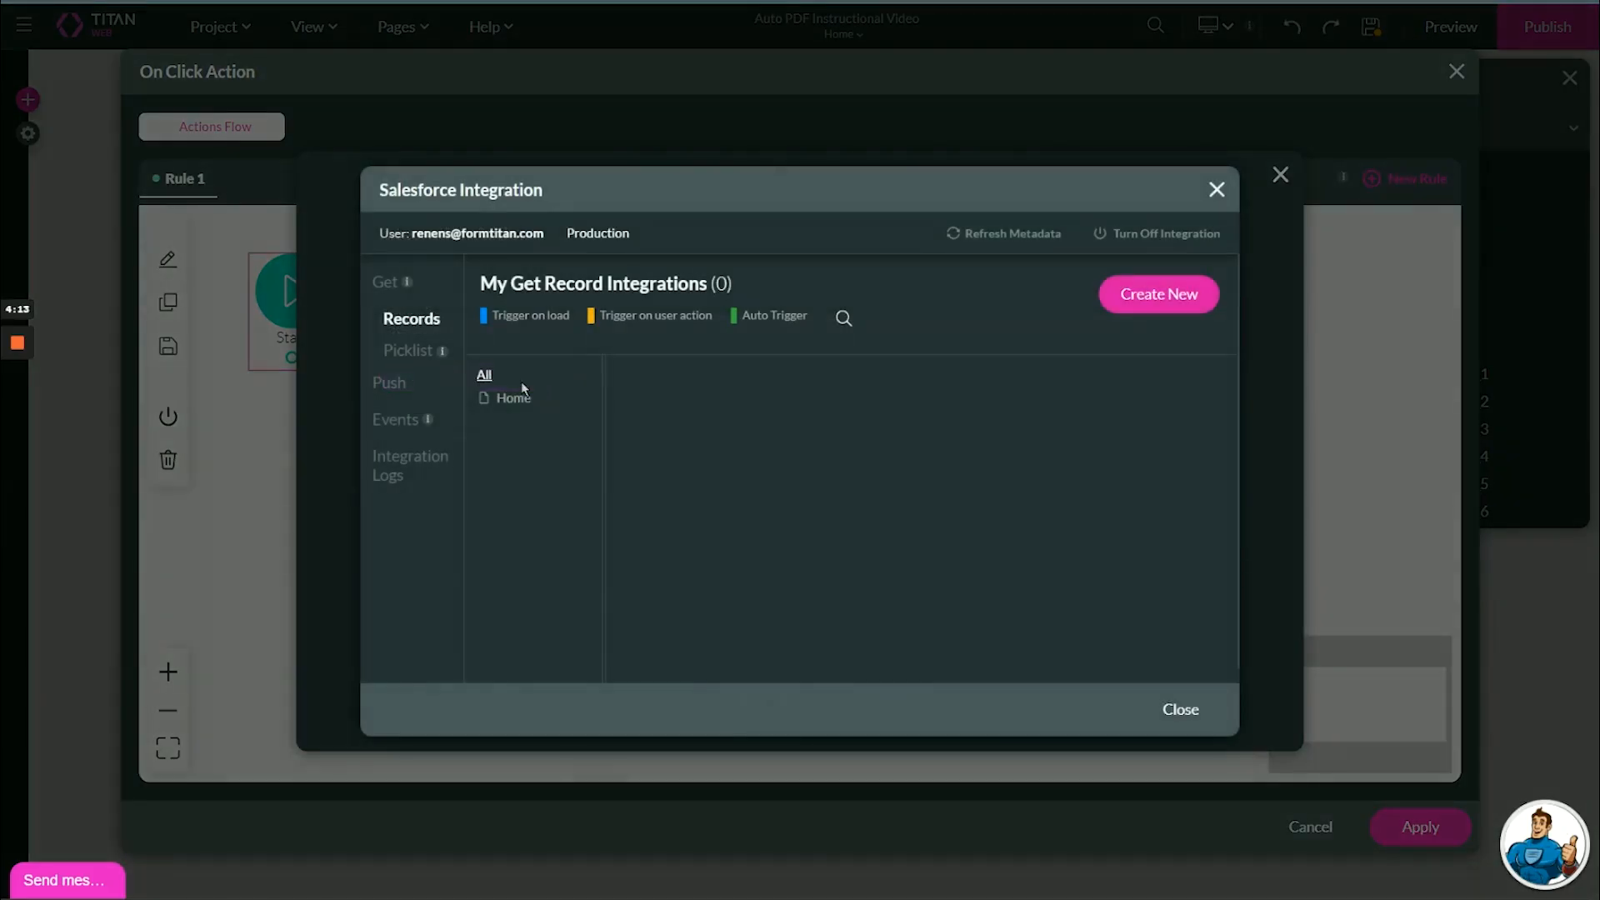
left_click(394, 394)
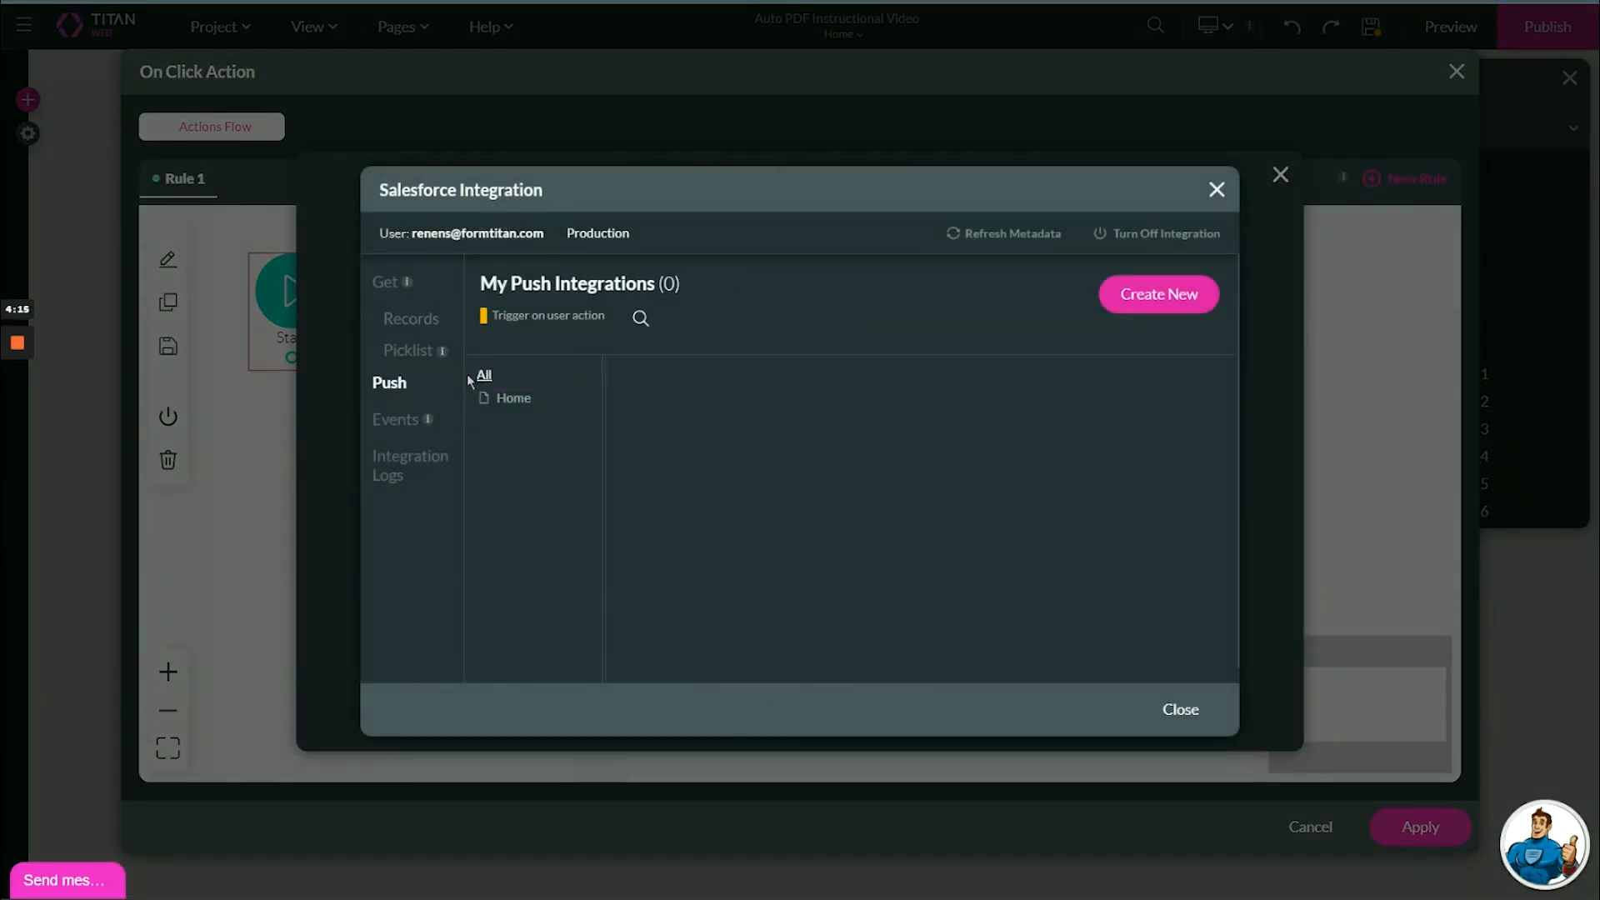
left_click(1151, 293)
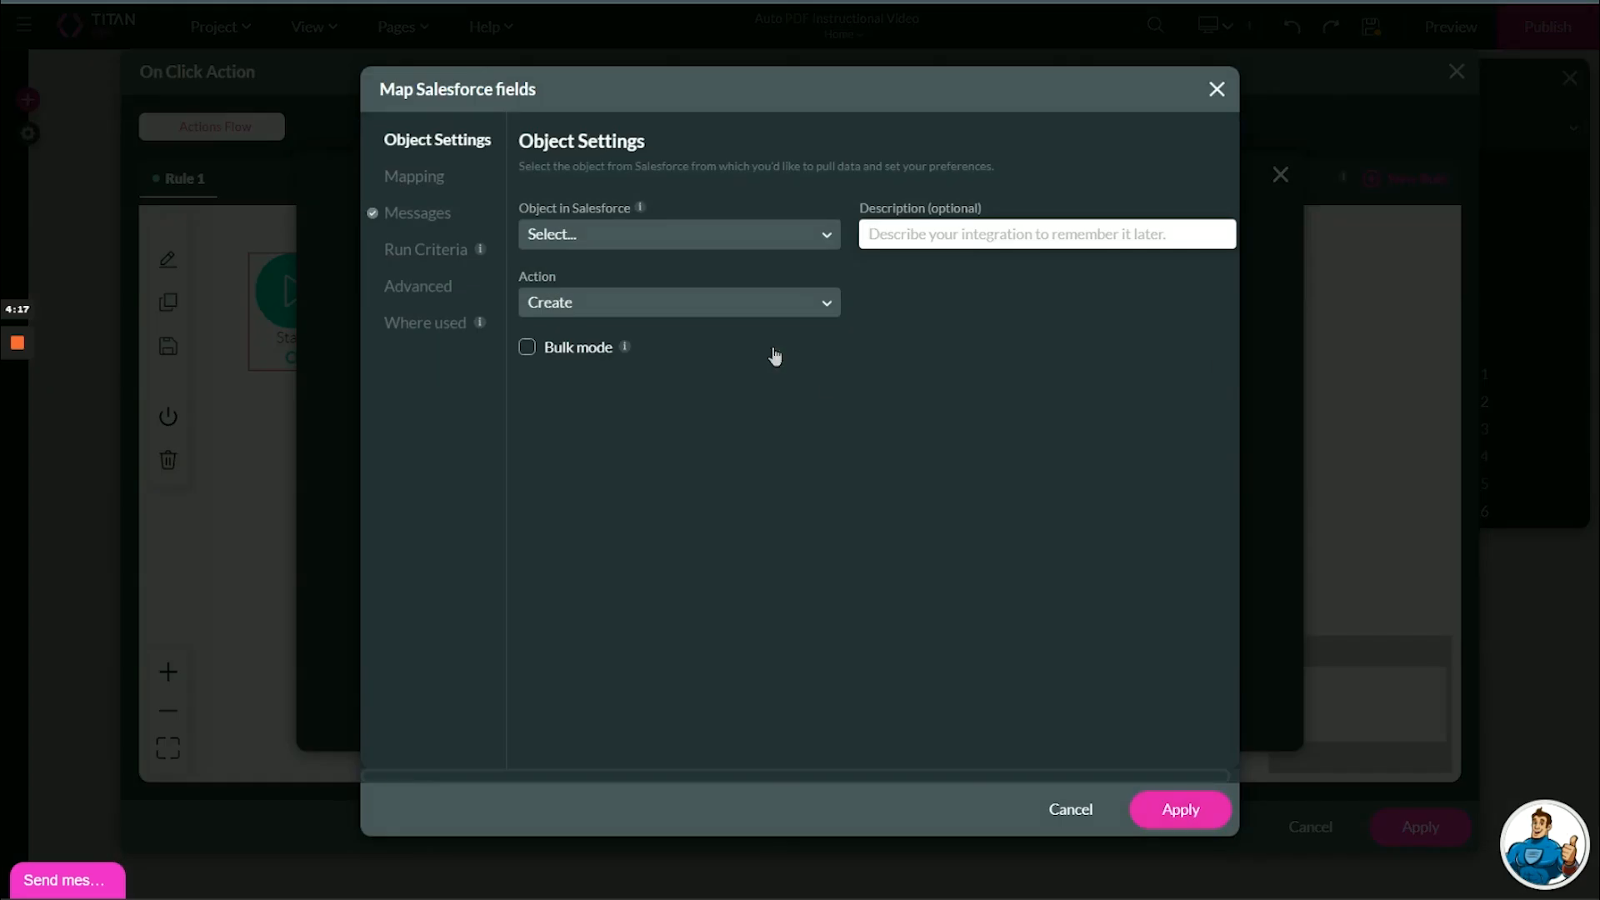
left_click(735, 245)
type("files")
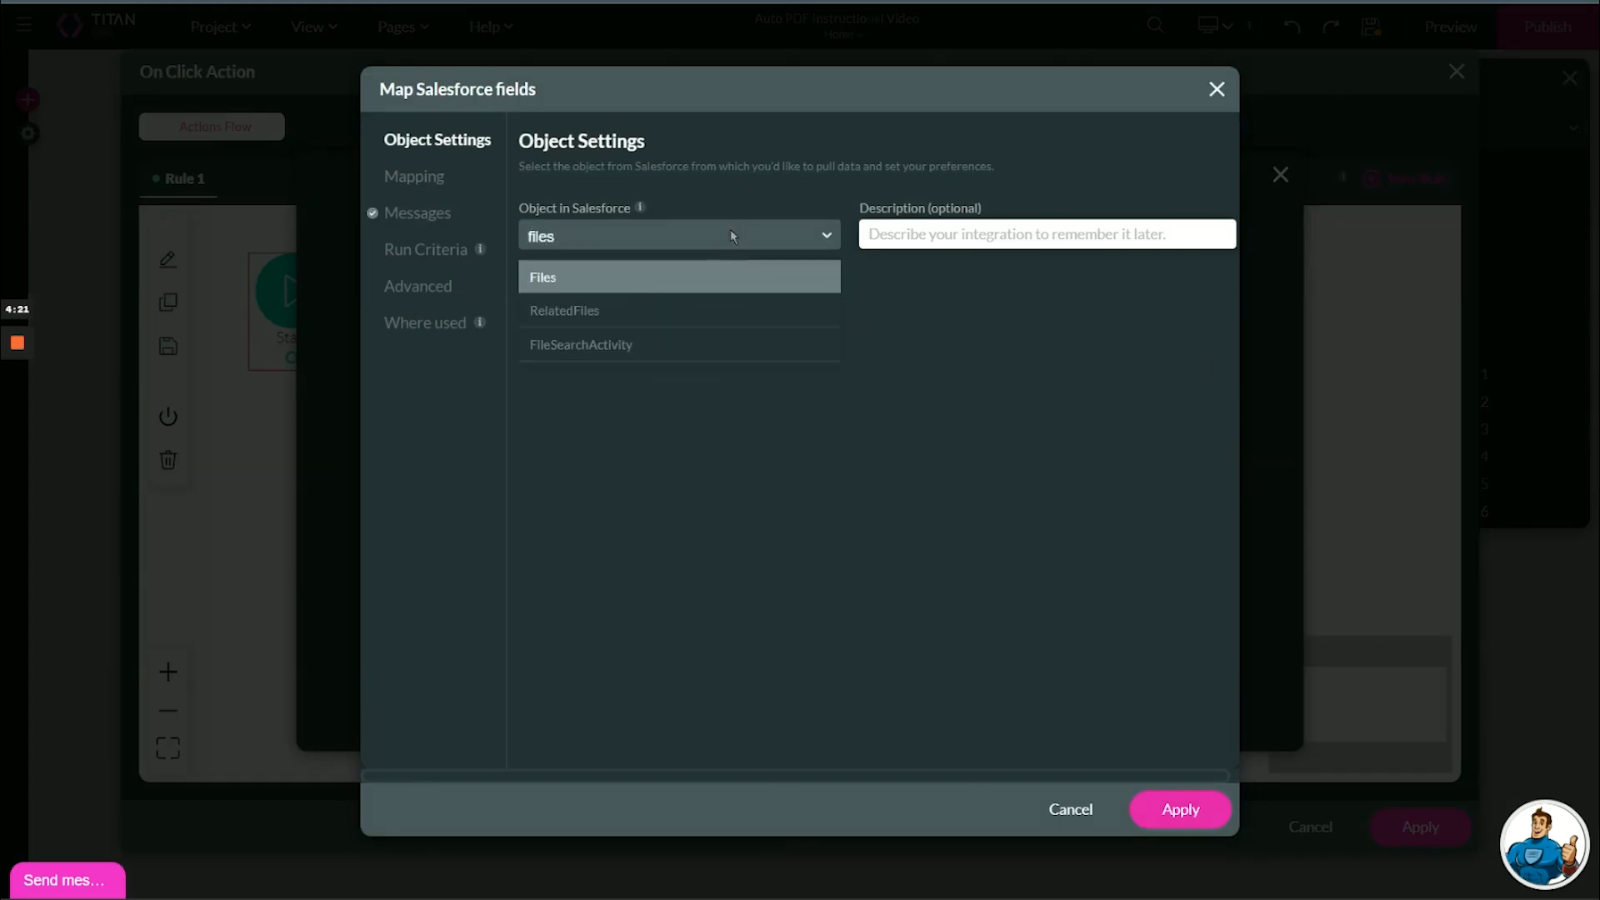
left_click(711, 276)
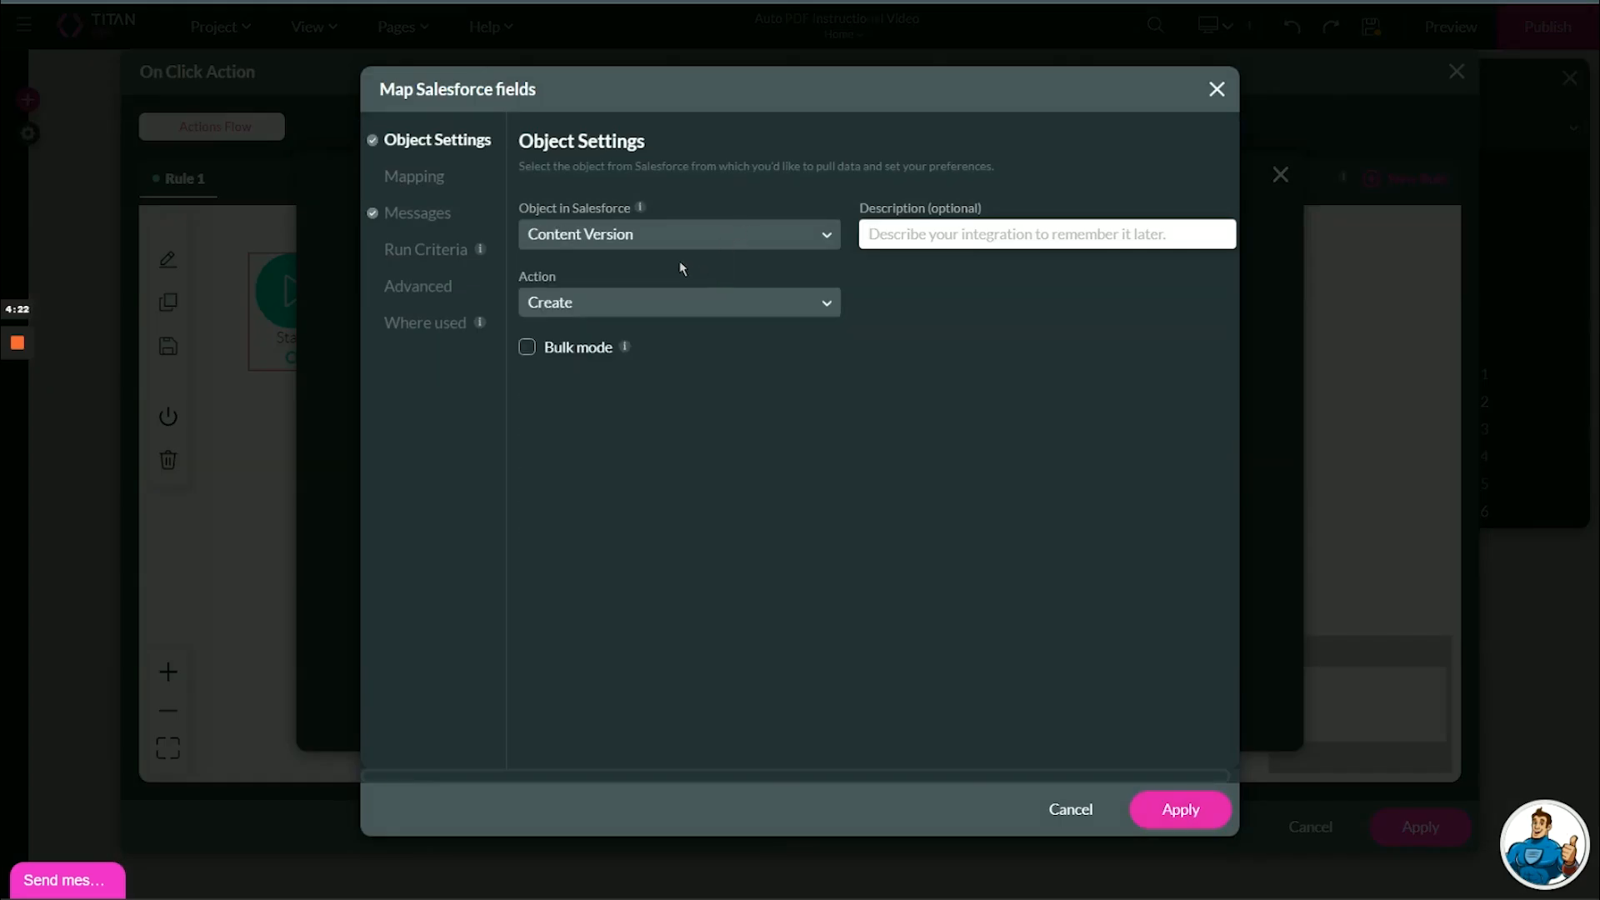
left_click(871, 232)
type("Upload File to SF")
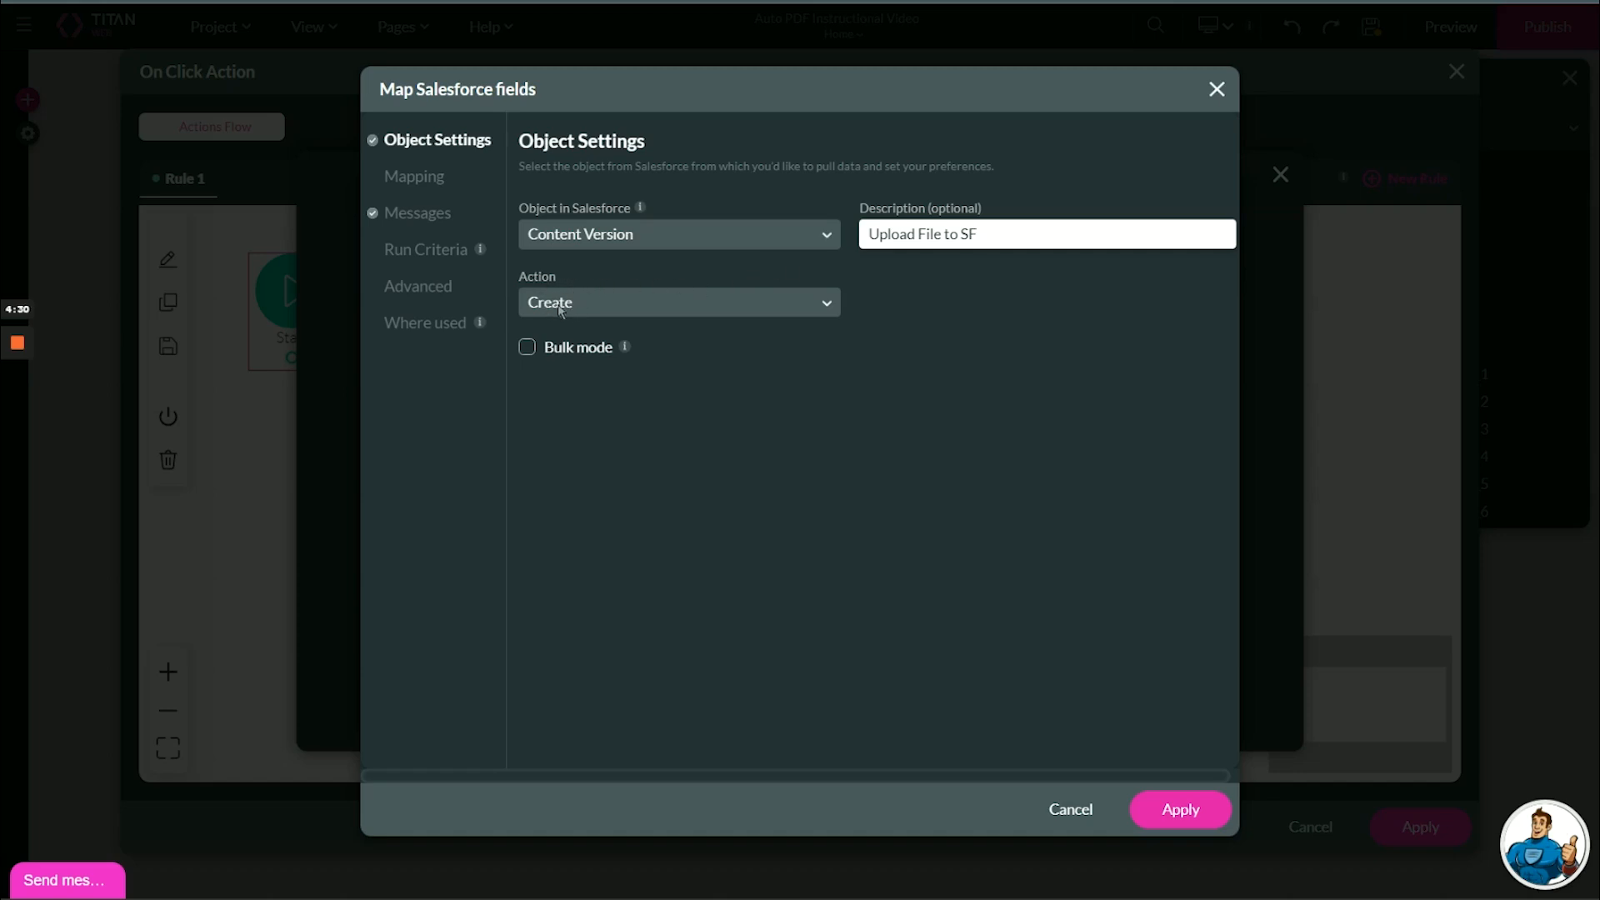
- Map Version Data to My First AutoPDF and Title to the custom value 'My uploaded AutoPDF'
left_click(443, 180)
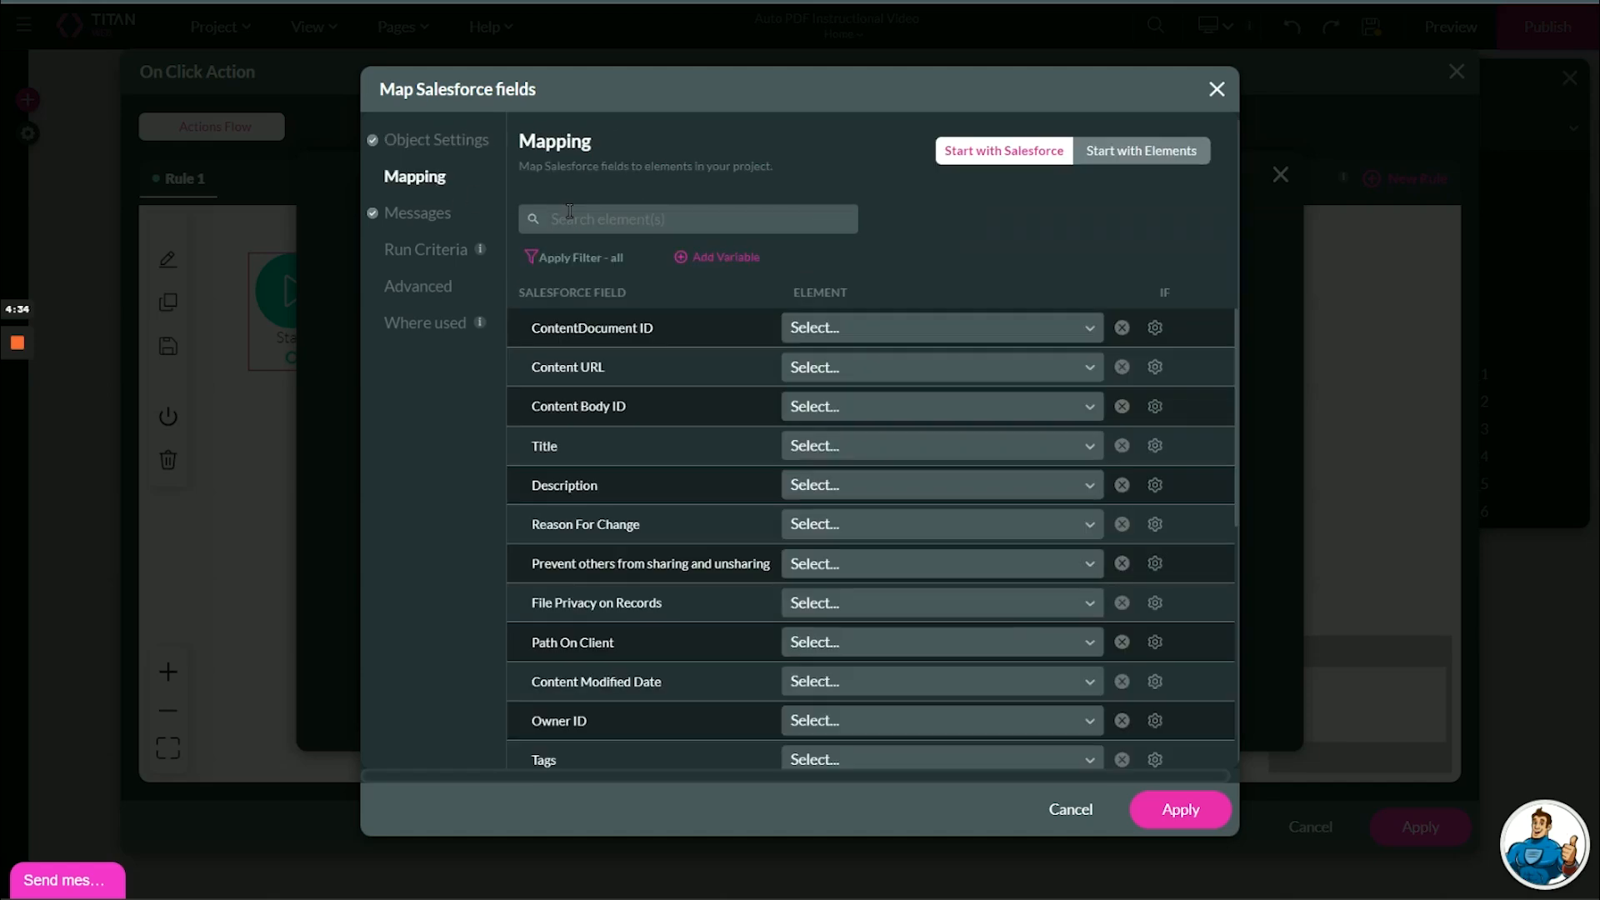
type("data")
left_click(847, 333)
left_click(832, 403)
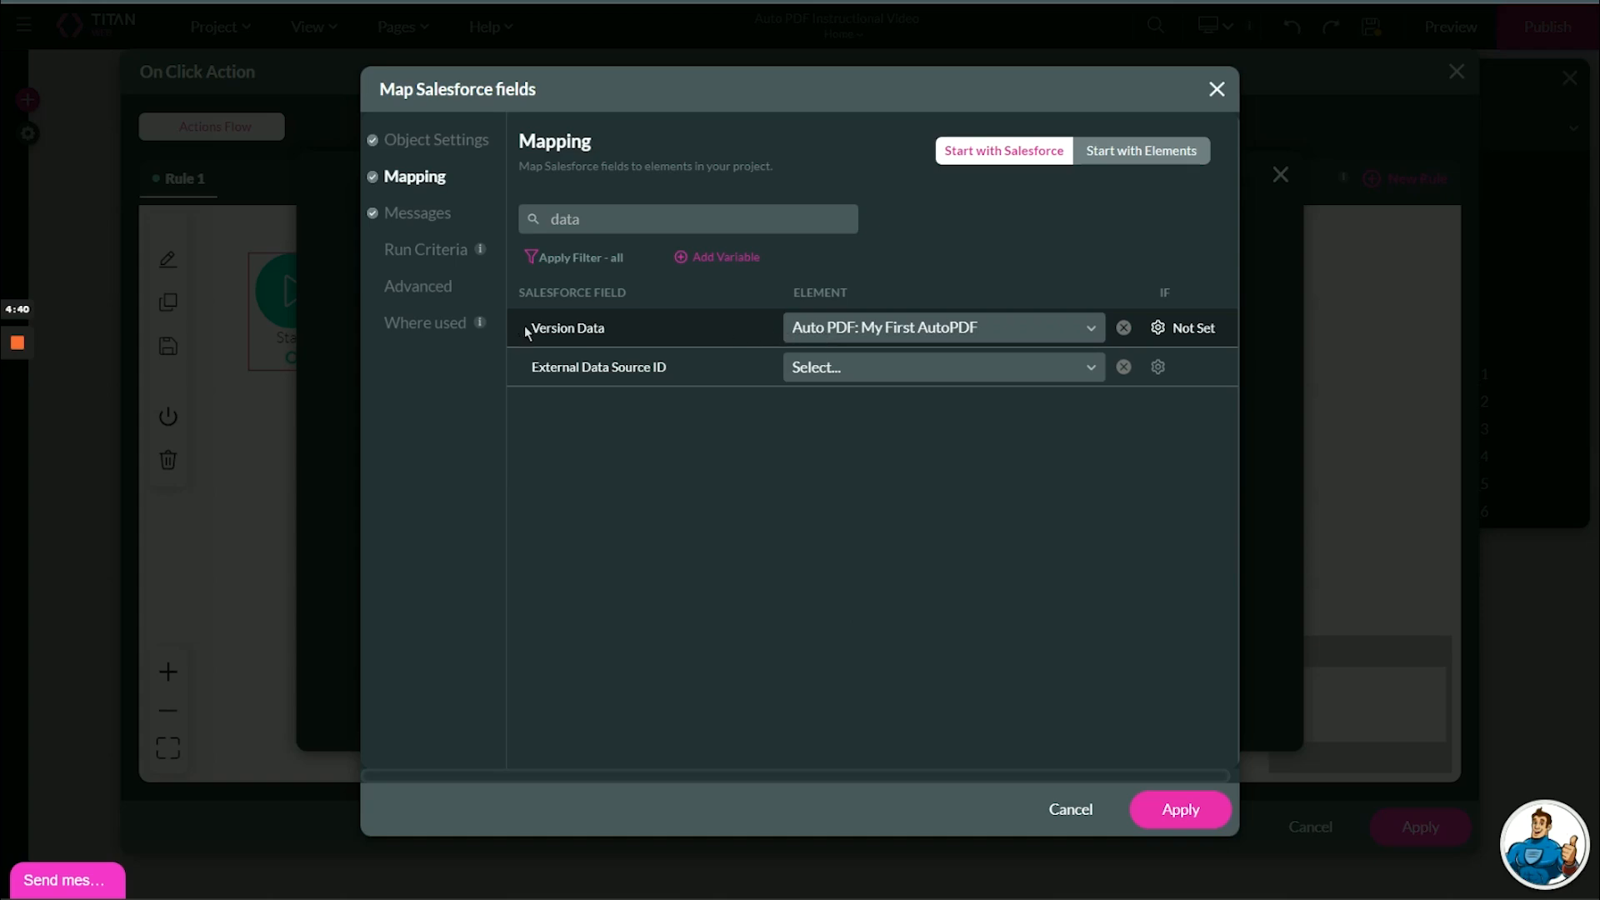
left_click_drag(625, 225, 529, 223)
type("title")
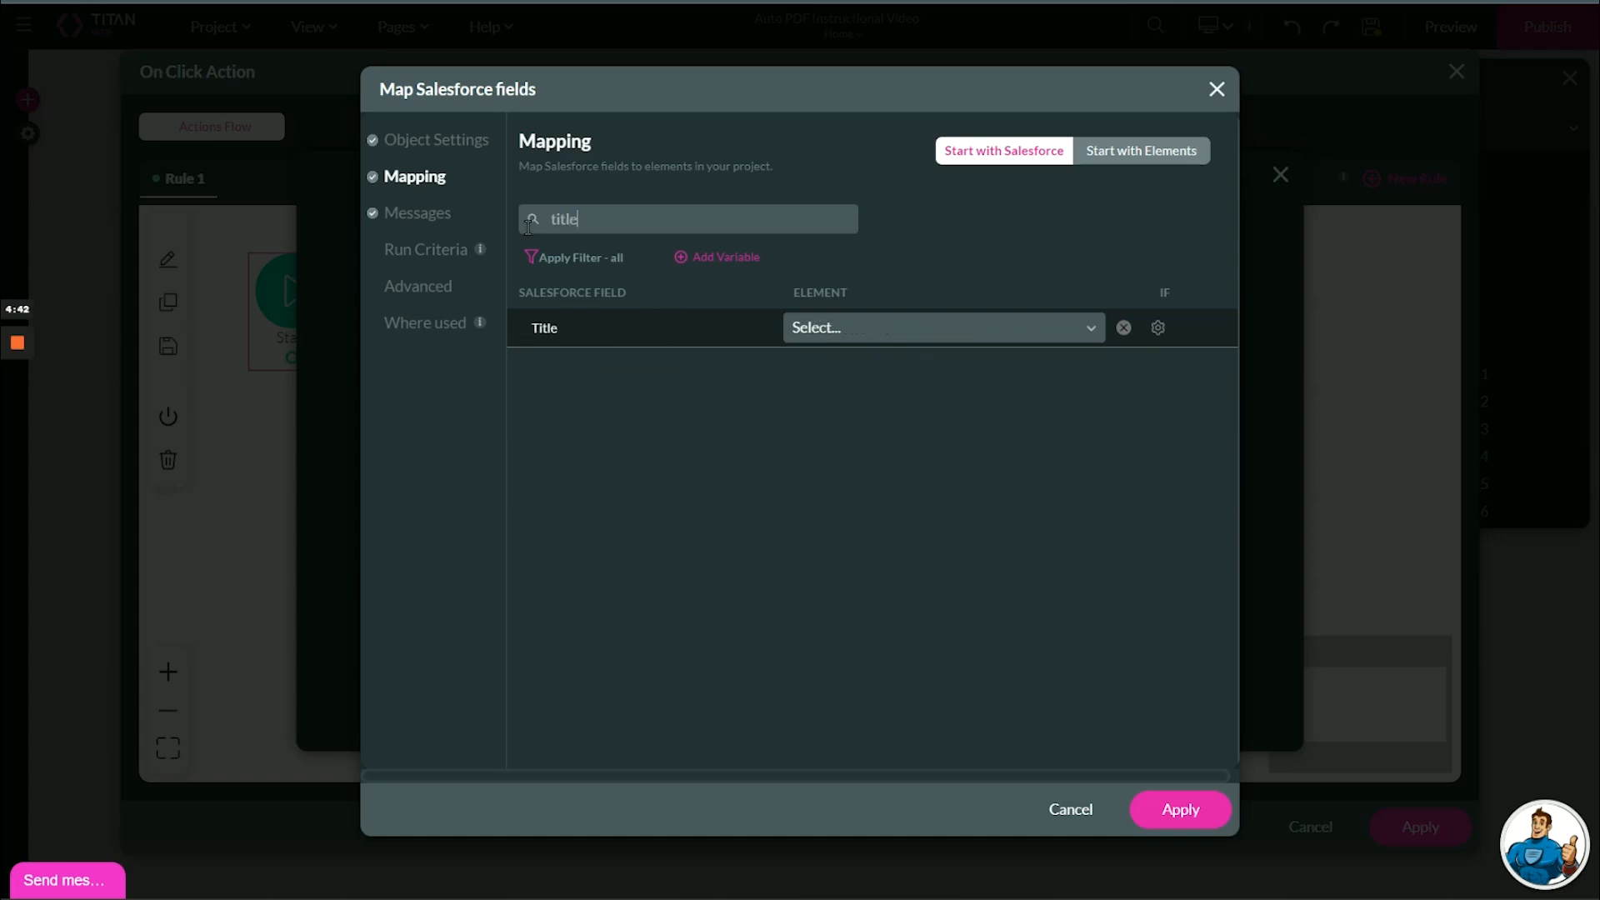
left_click(826, 329)
type("cust")
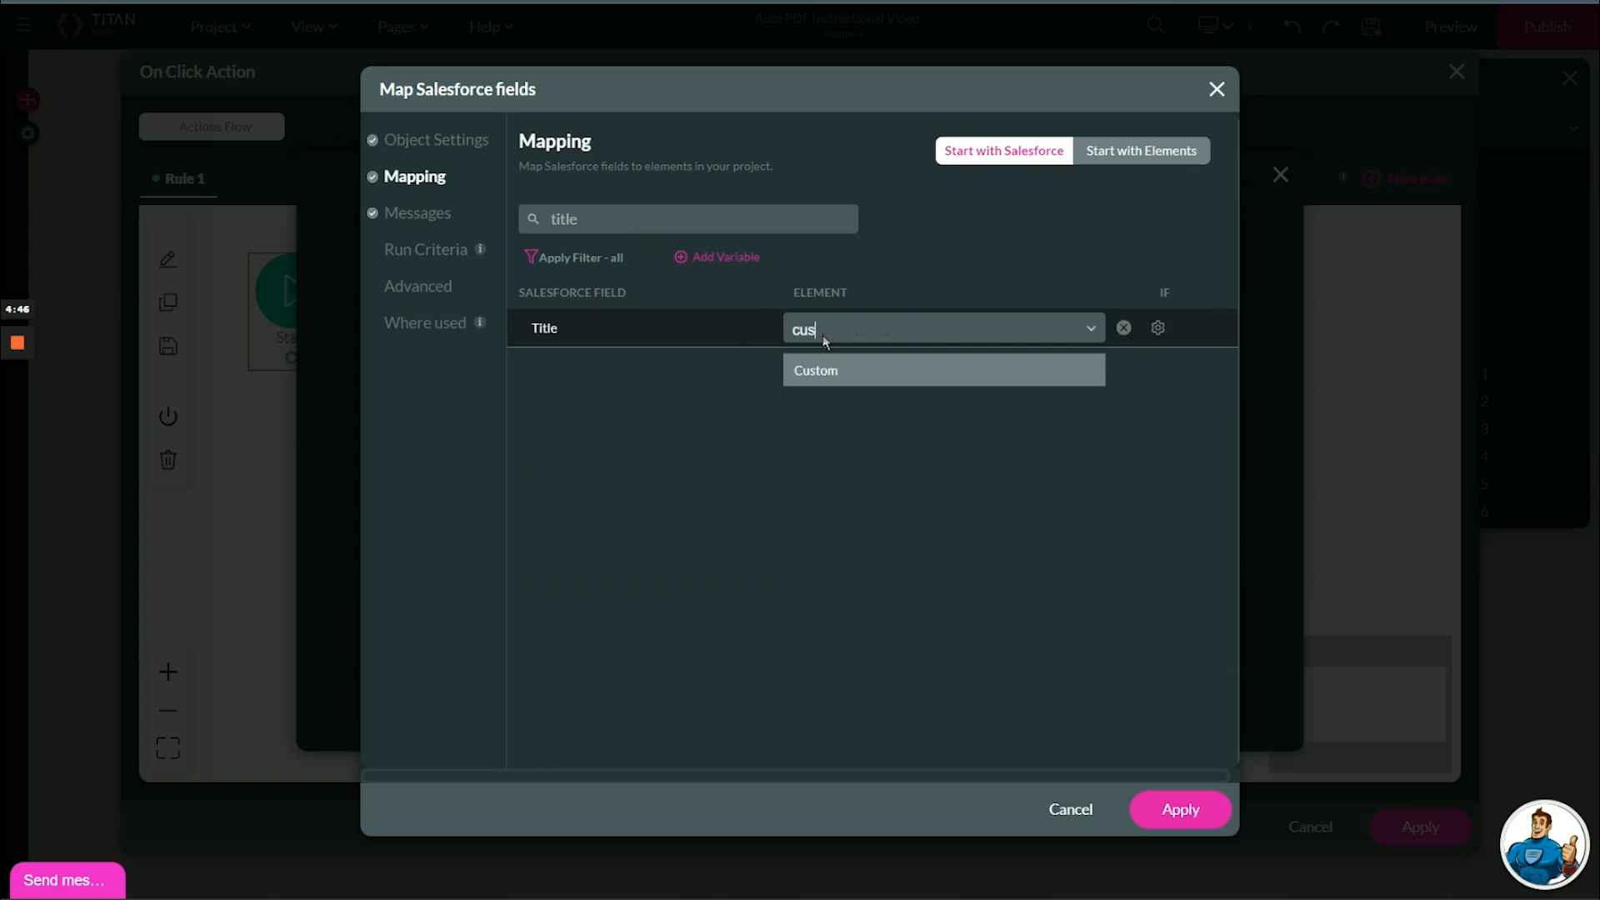
left_click(838, 369)
left_click(949, 329)
type("My uploaded AutoPDF")
left_click(993, 692)
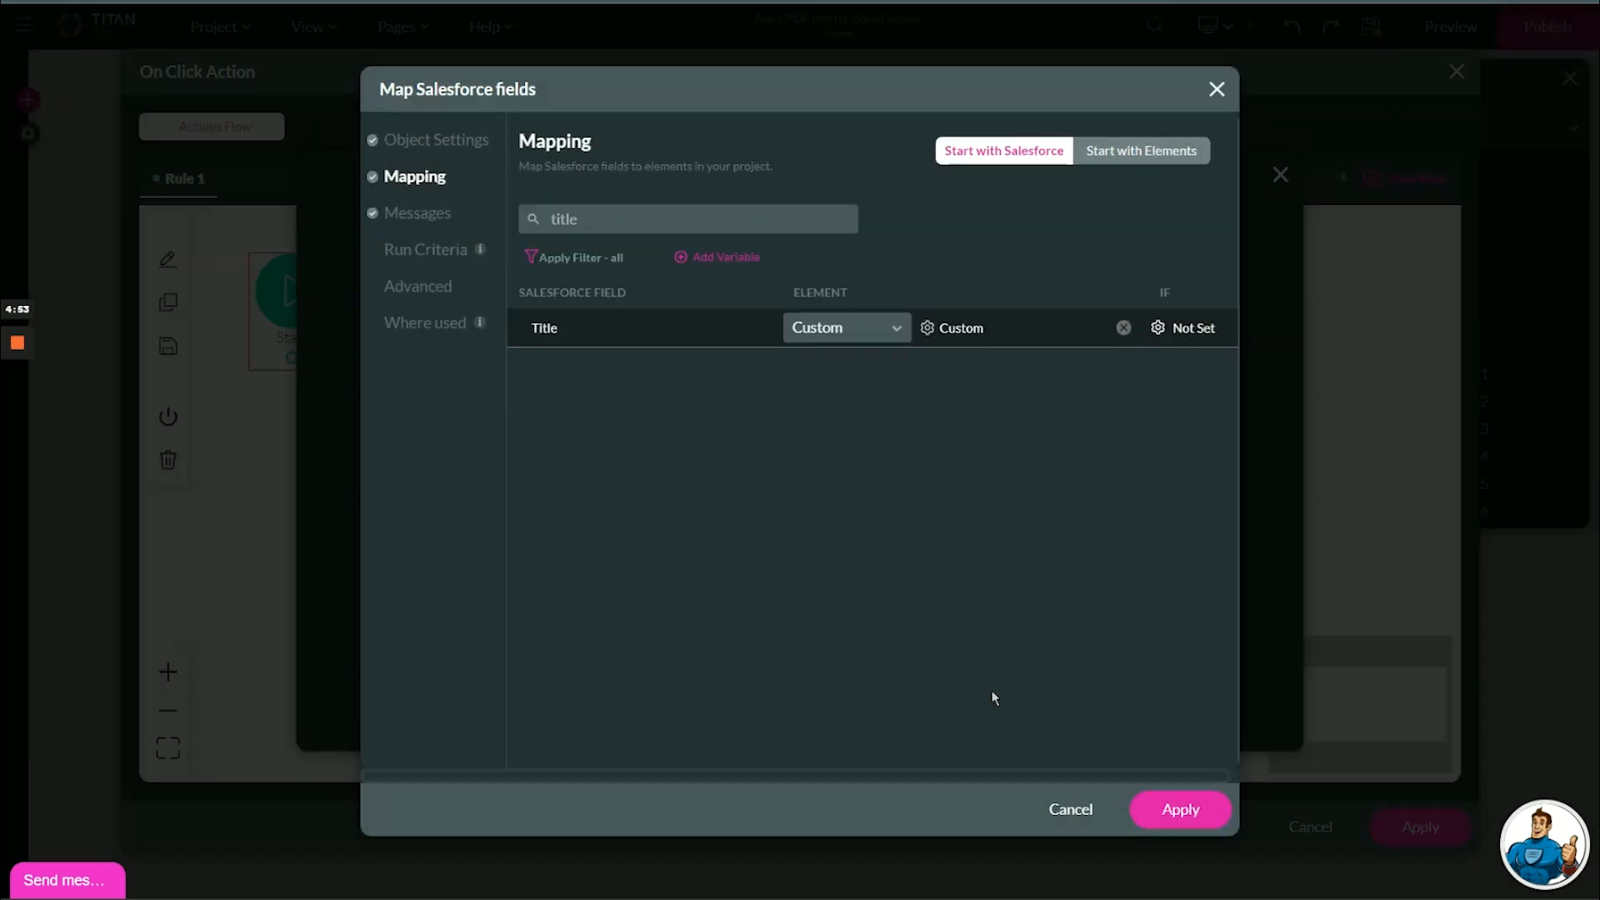
- Apply the mapping and insert the #1 Files (create) integration into Upload to SF's click flow
left_click(1152, 807)
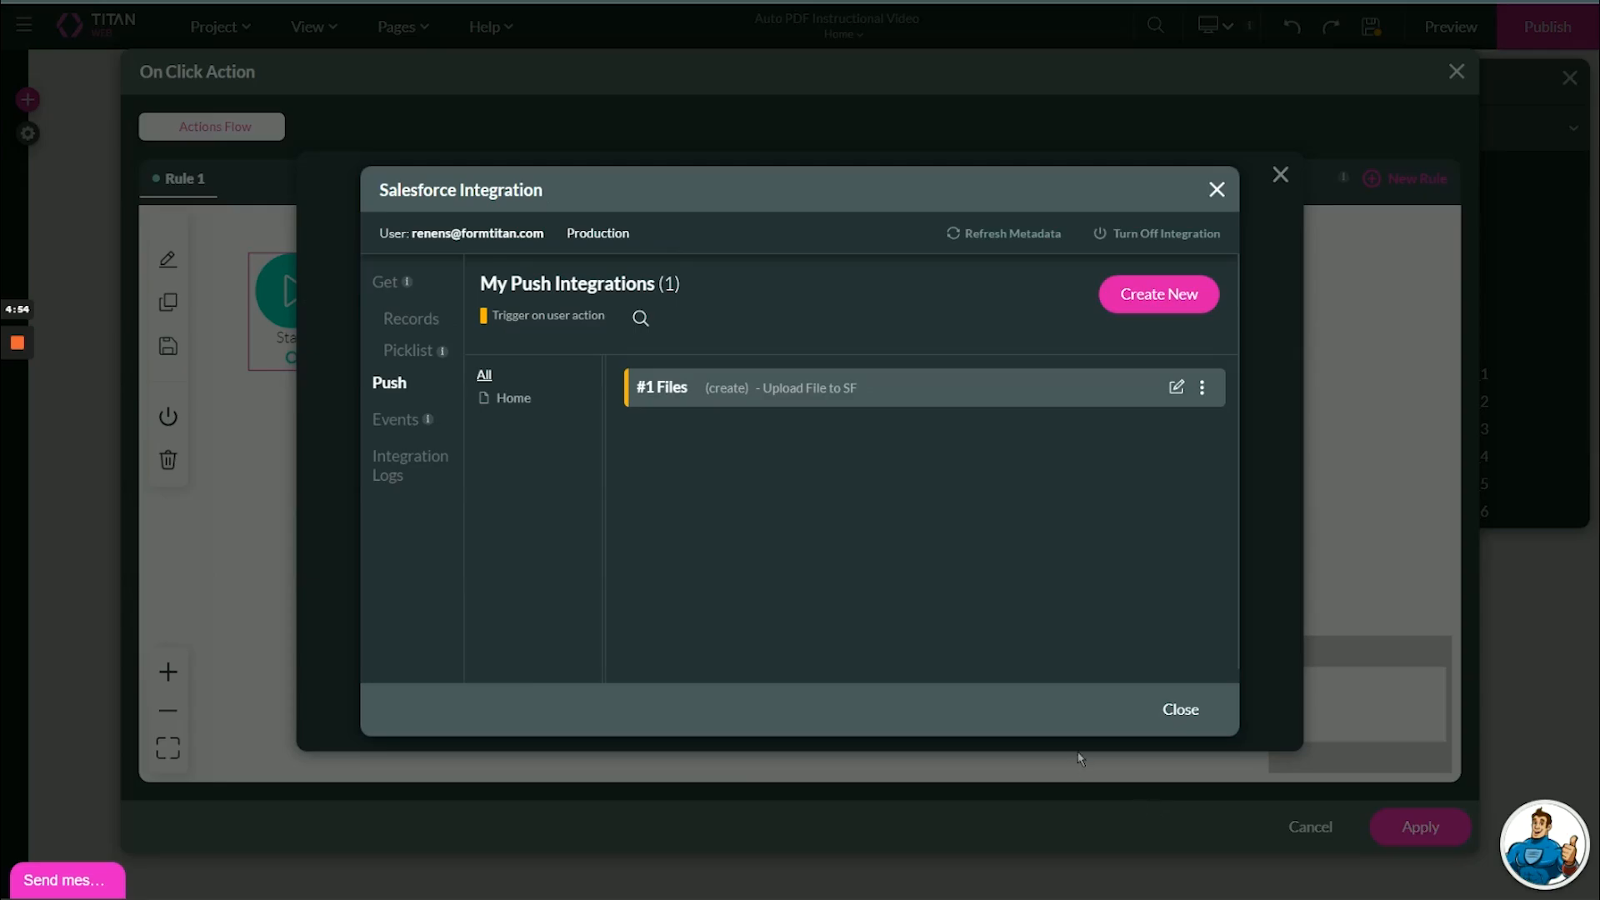
left_click(1161, 707)
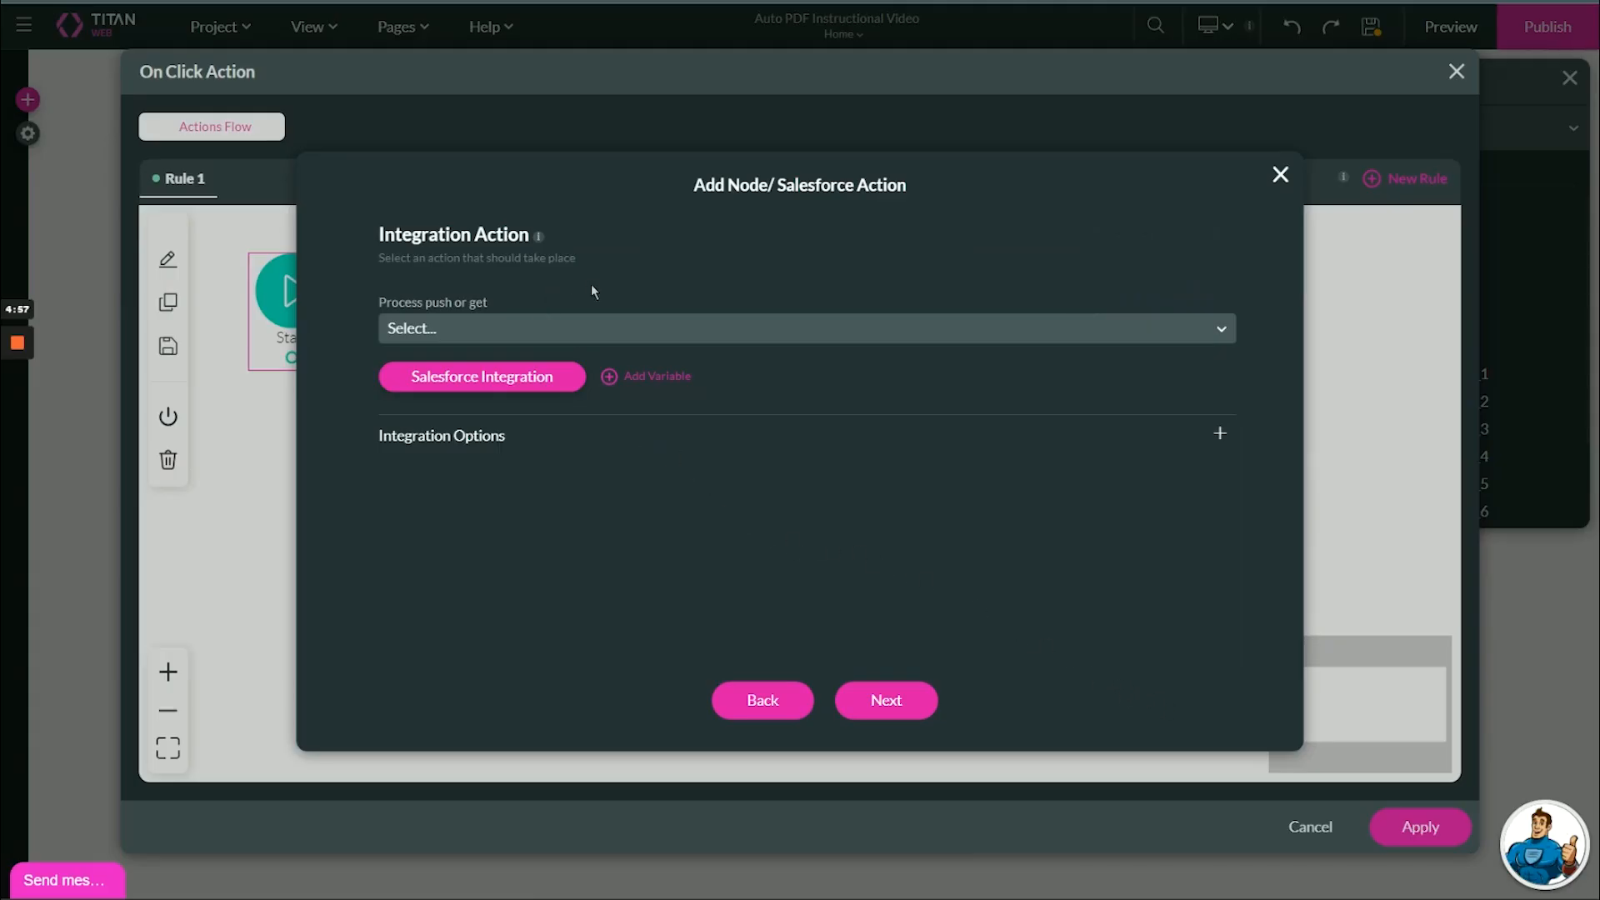
left_click(549, 331)
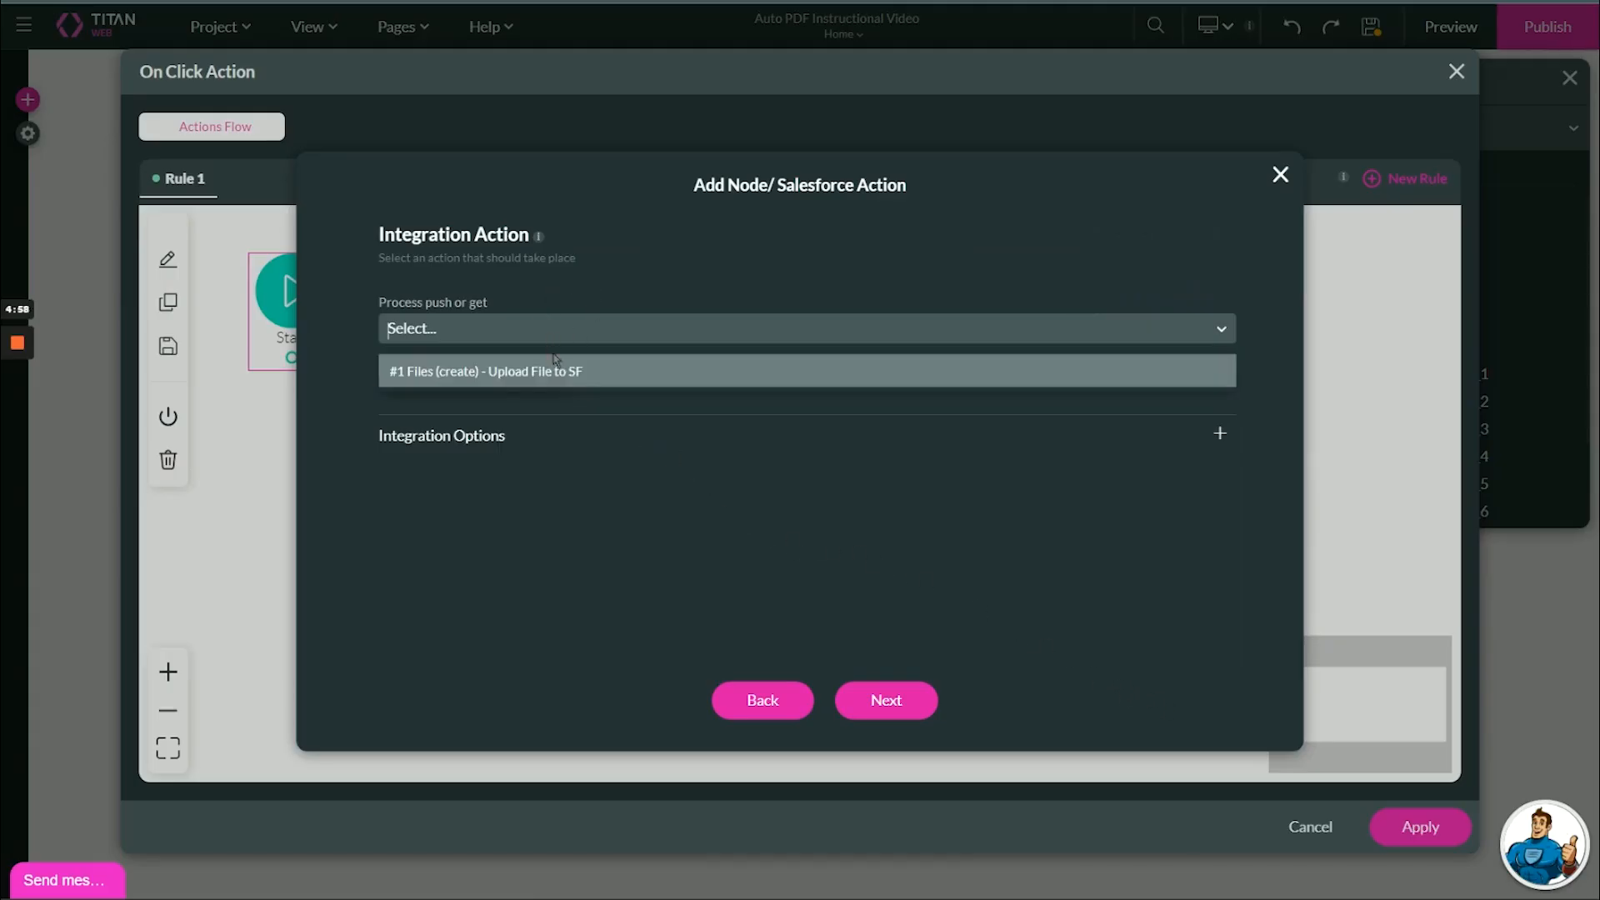
left_click(497, 373)
left_click(886, 707)
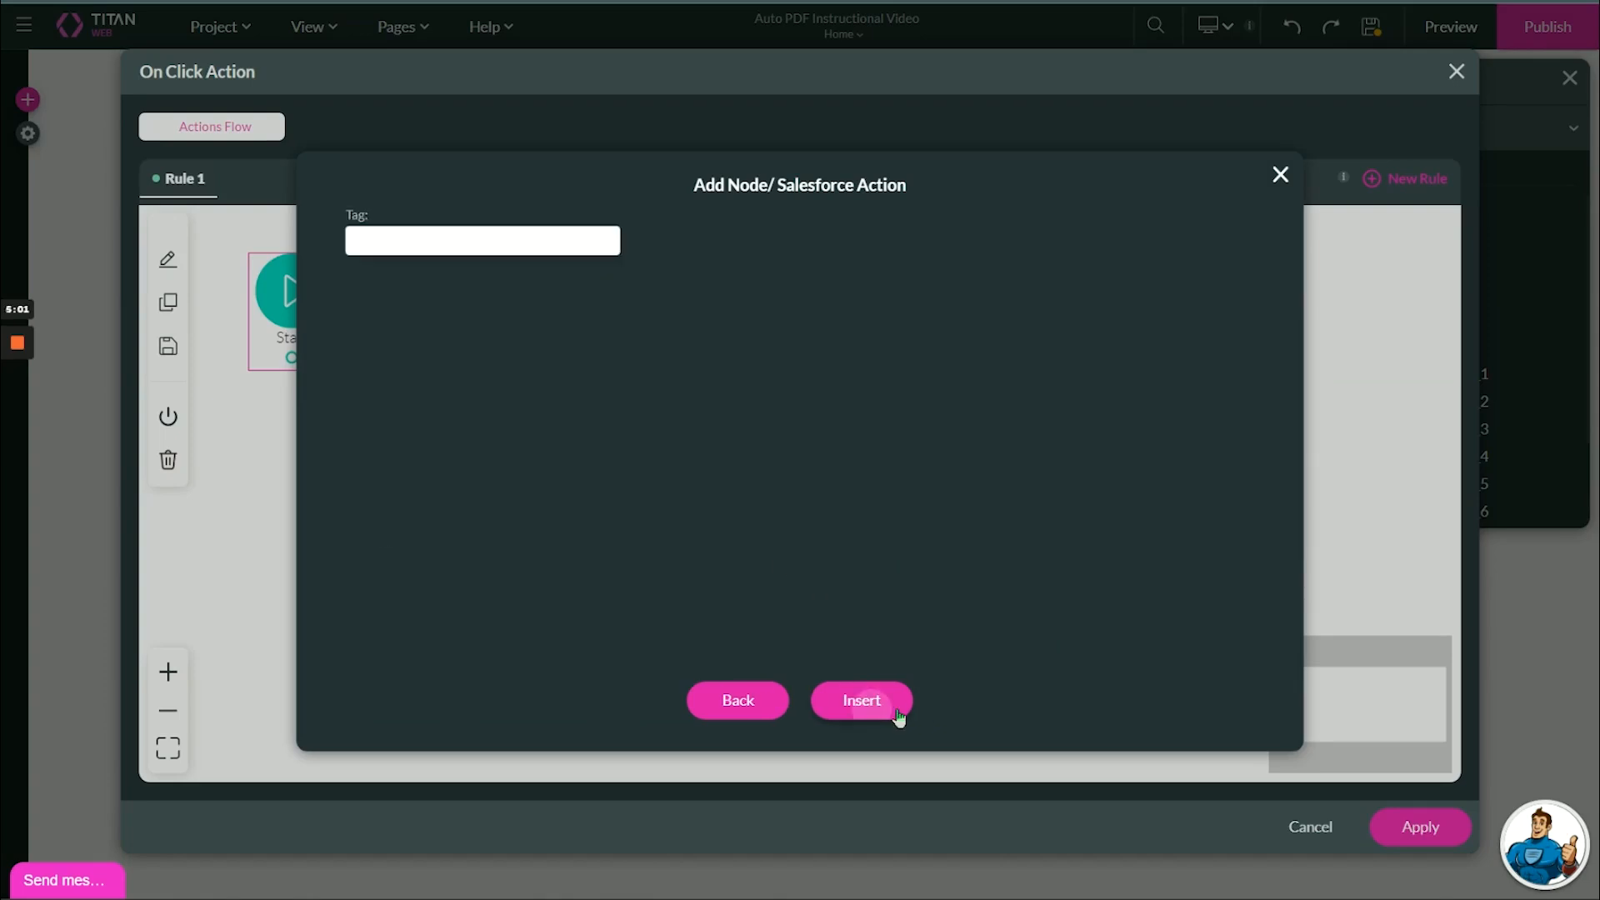
left_click(889, 715)
left_click(1379, 827)
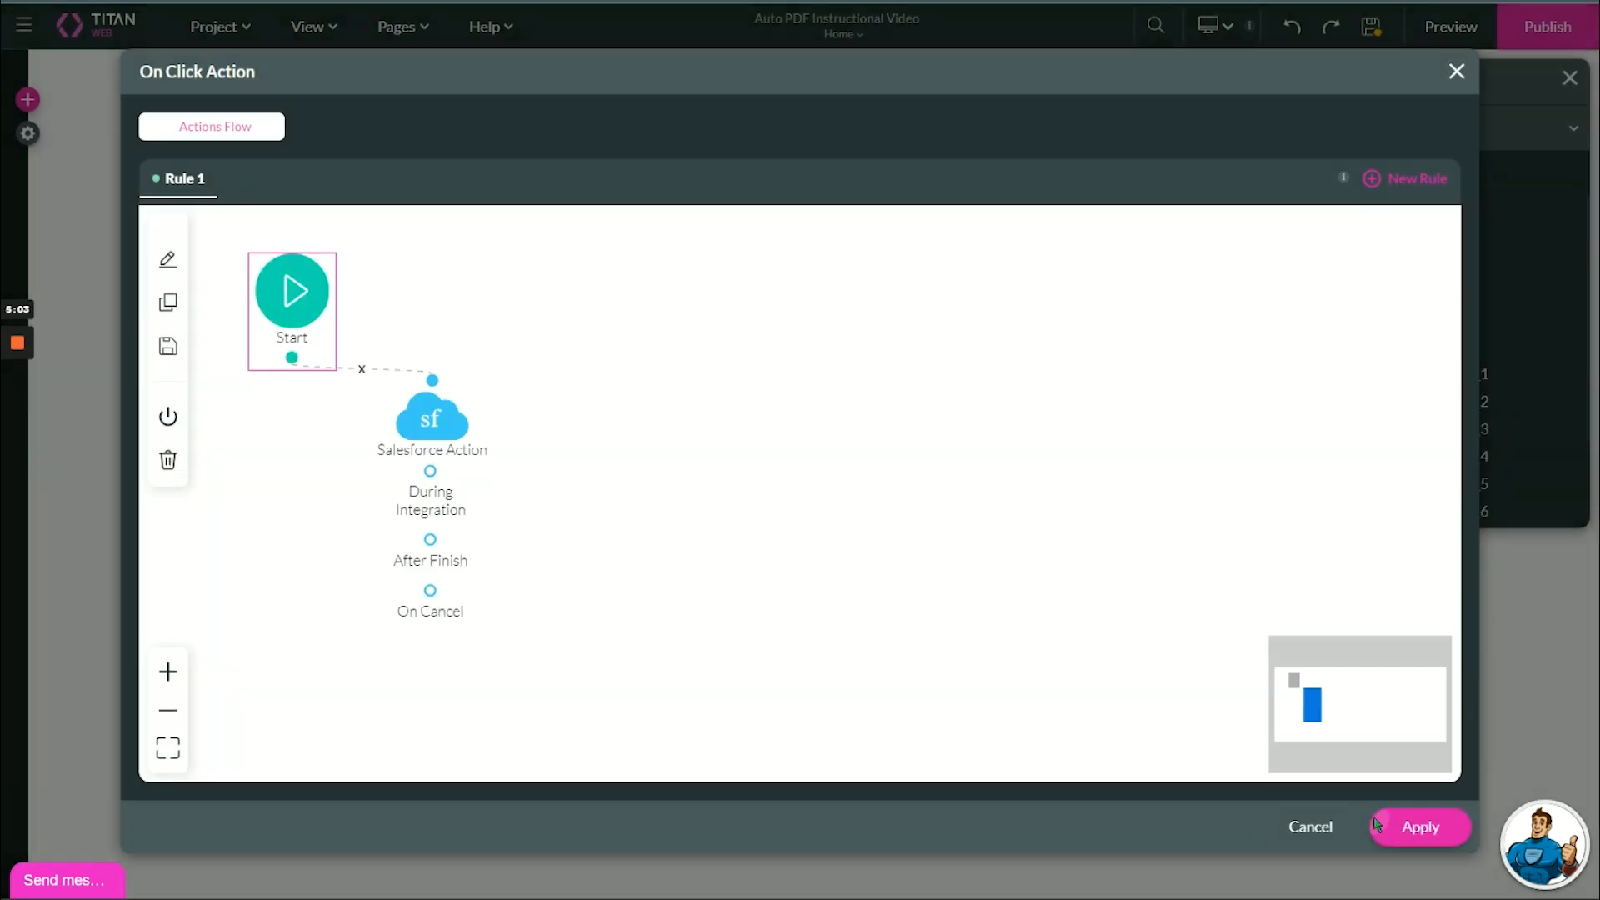
left_click(933, 788)
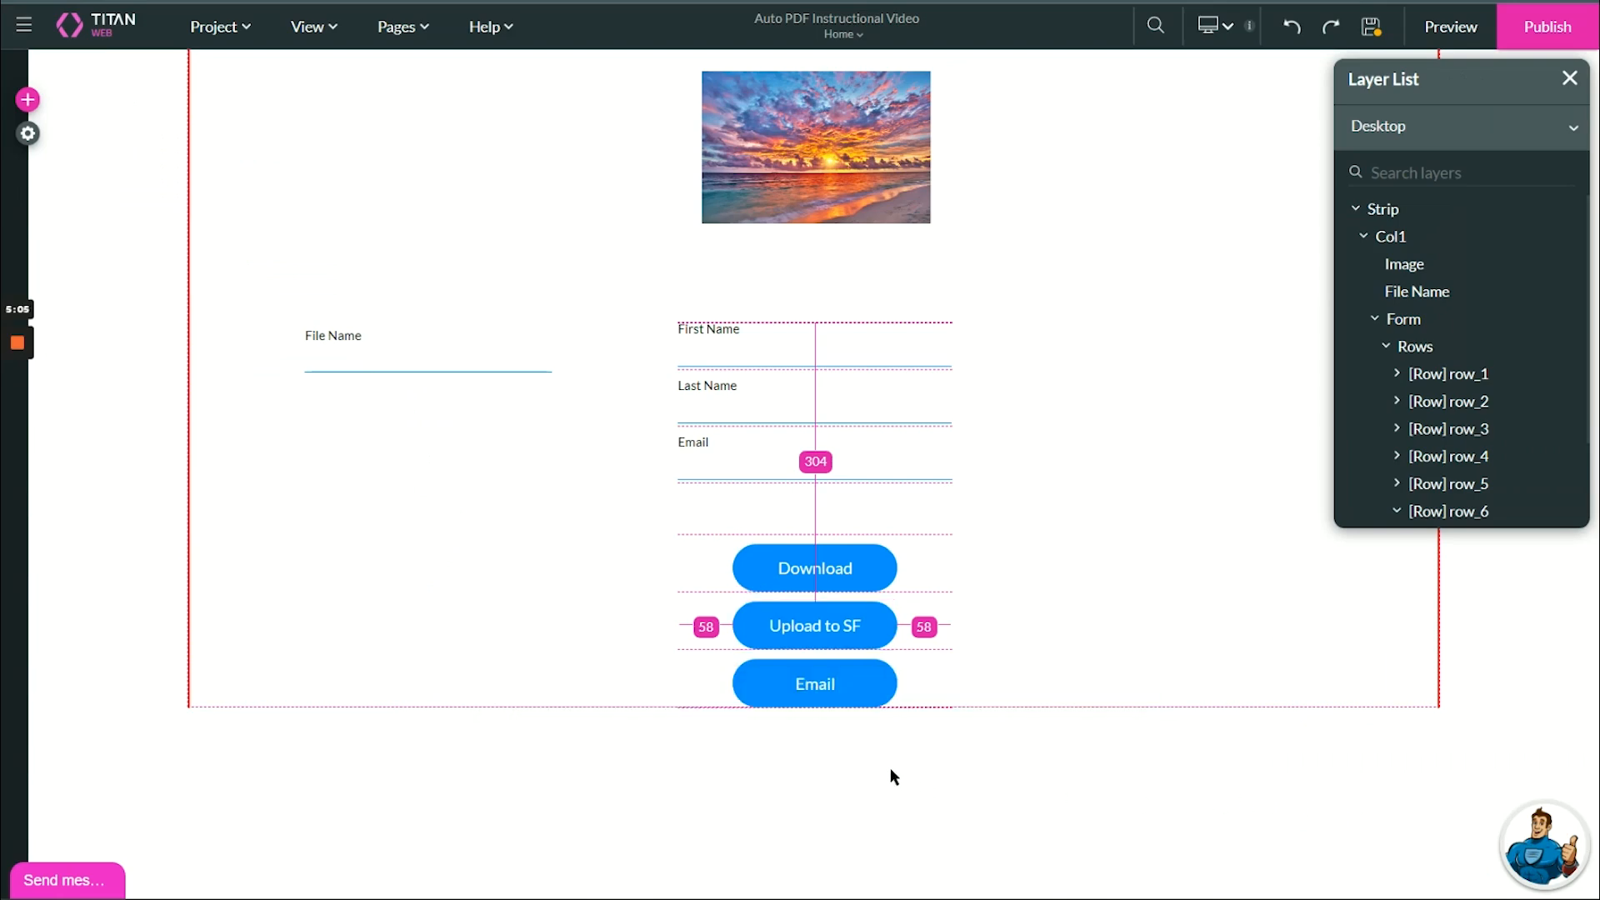
- Add a Send Email step to the Email button's click flow
left_click(772, 691)
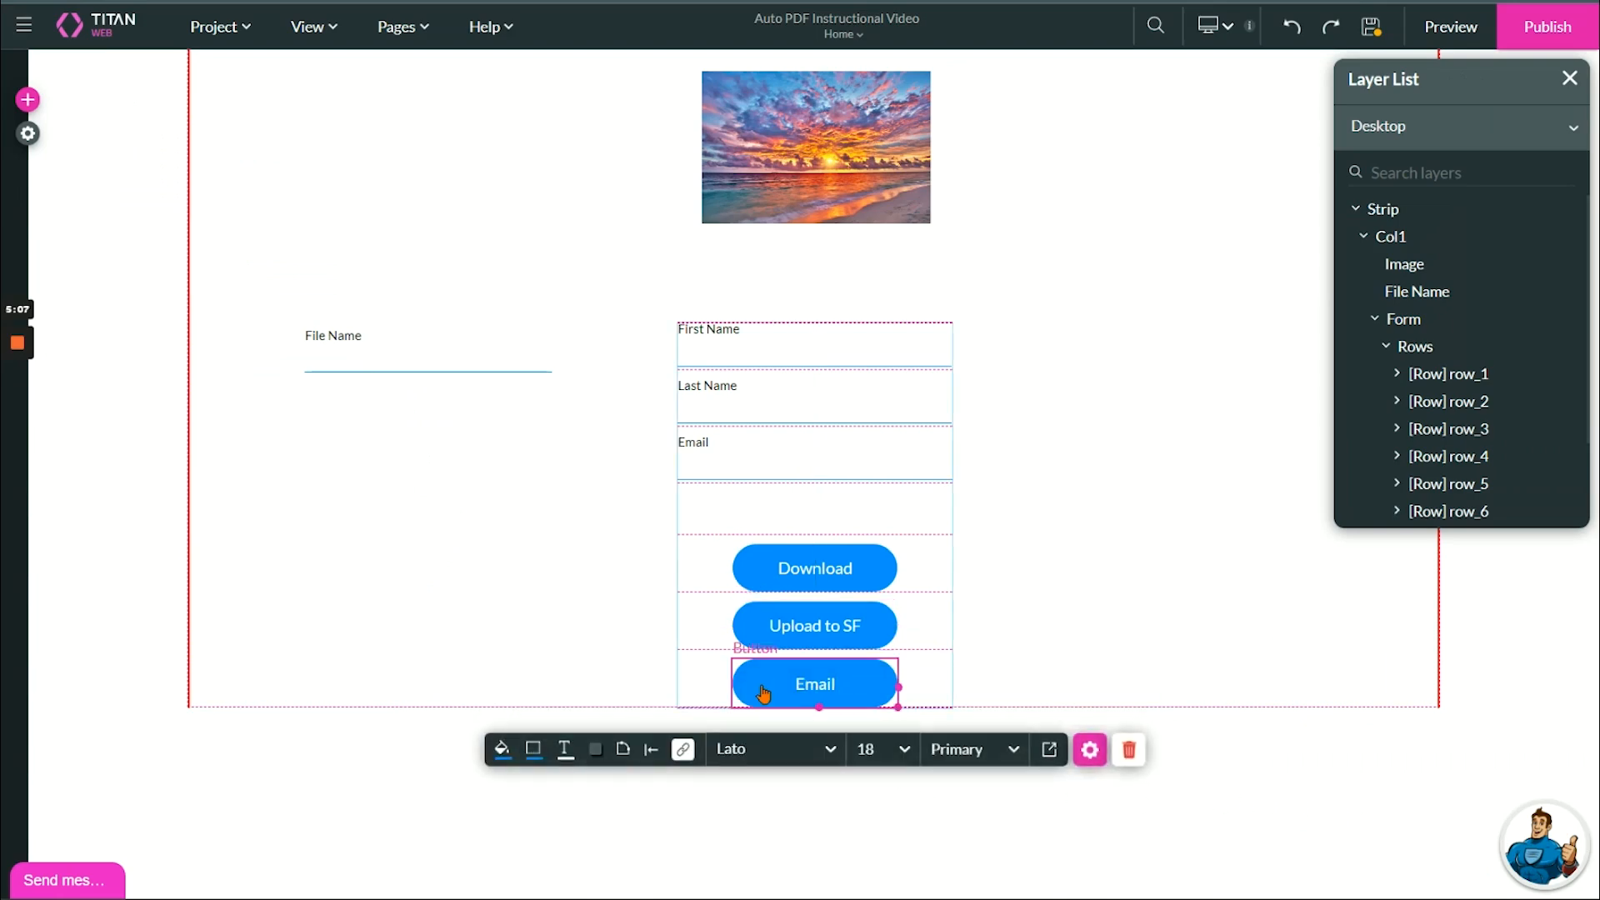
left_click(683, 750)
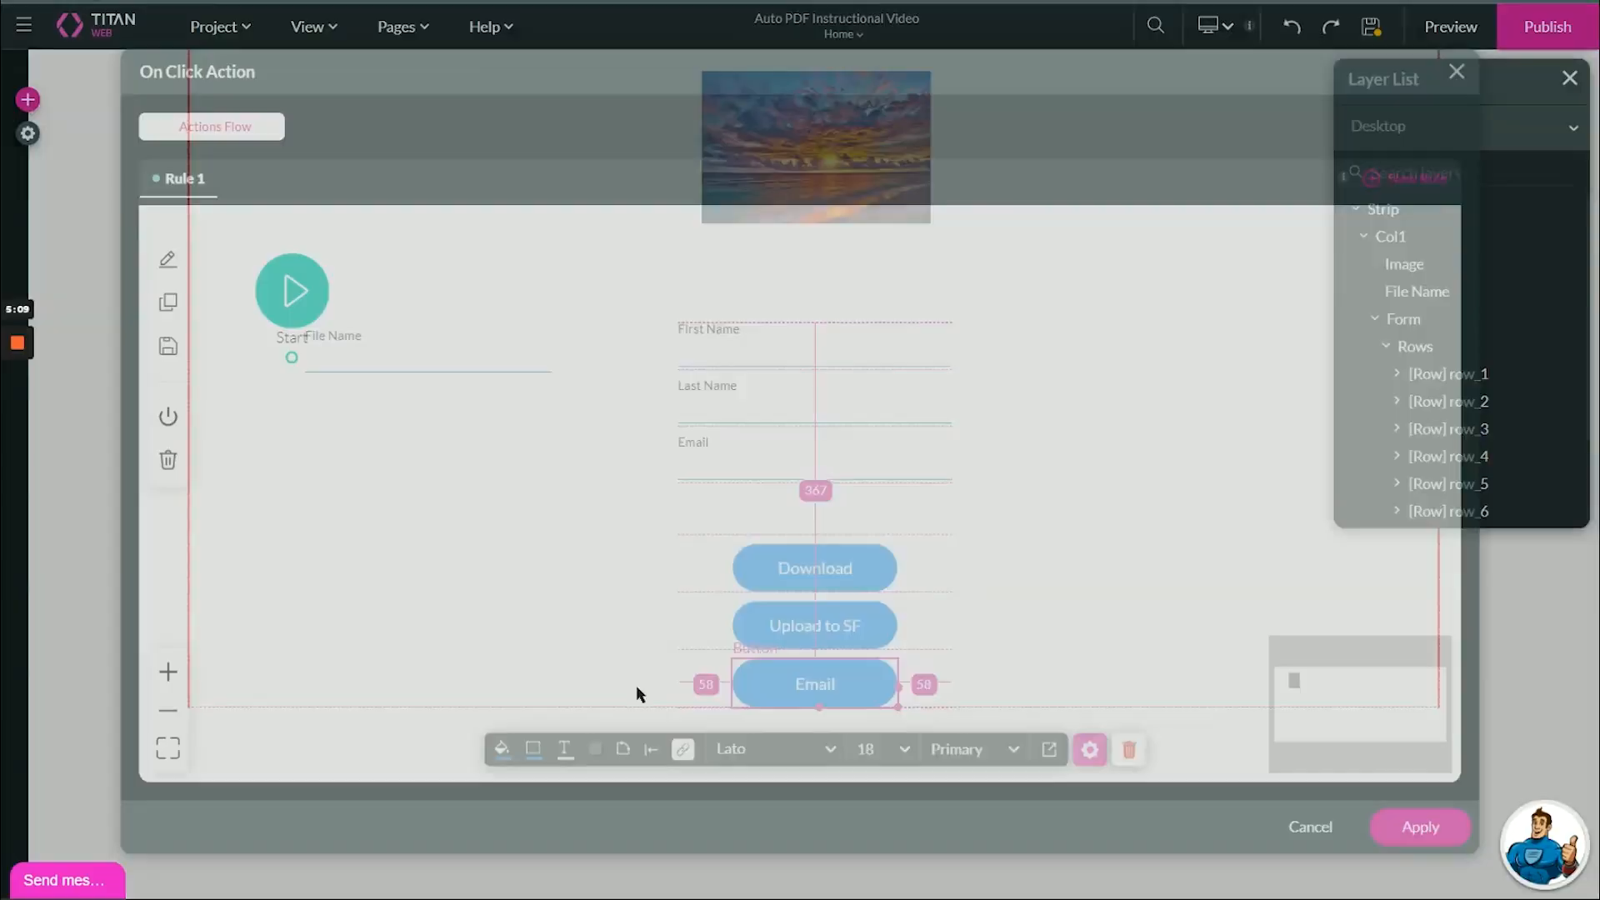
left_click(313, 358)
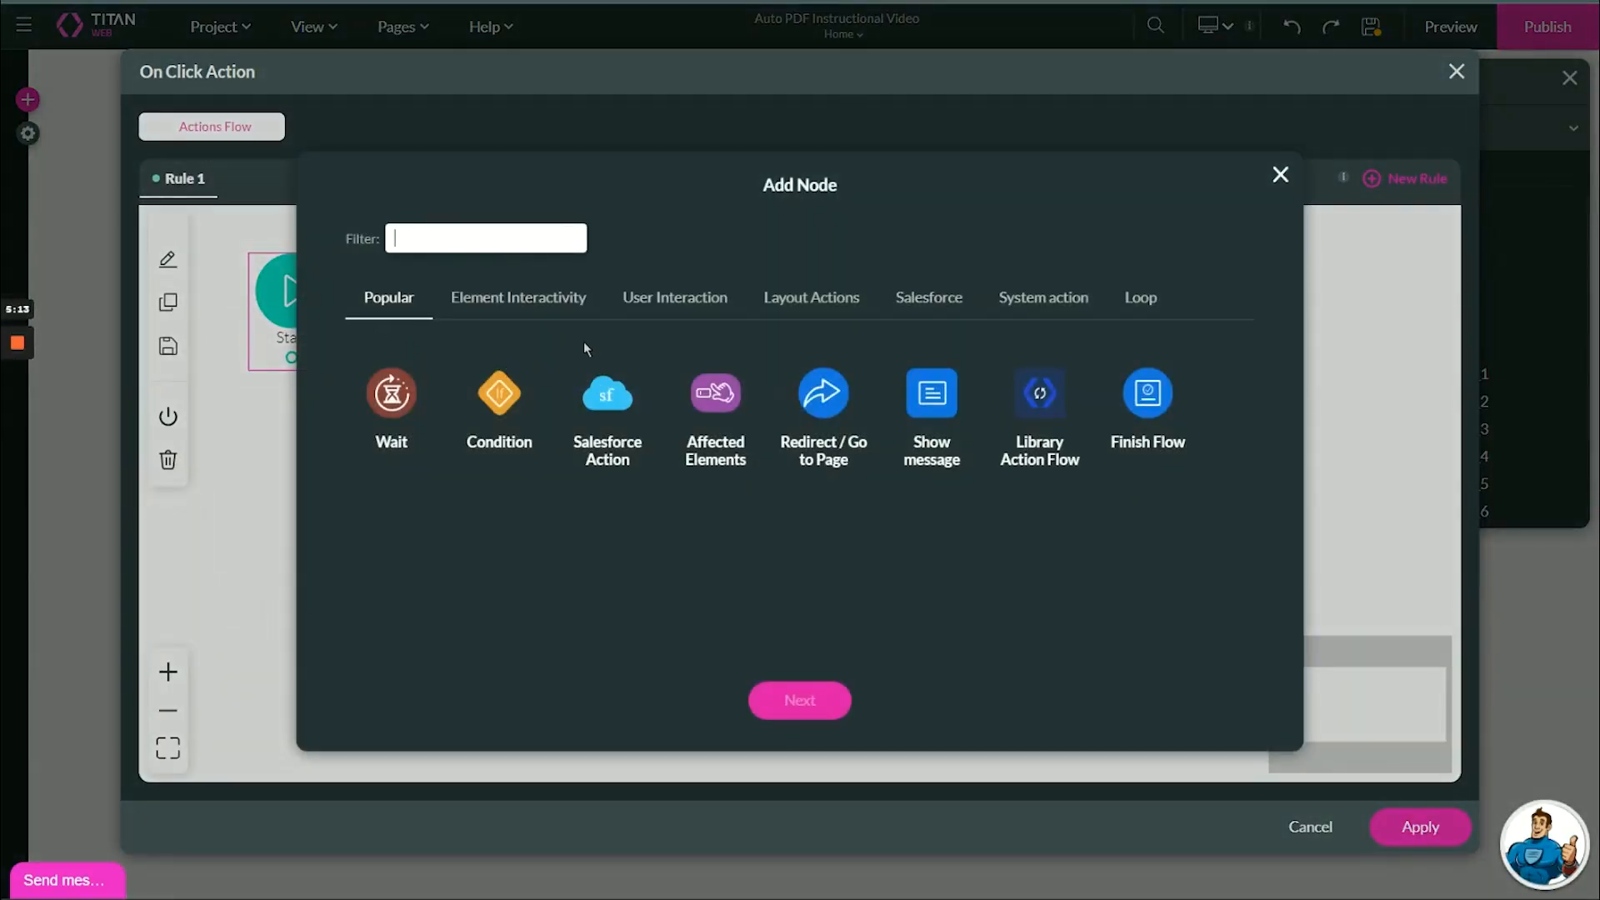
type("ema")
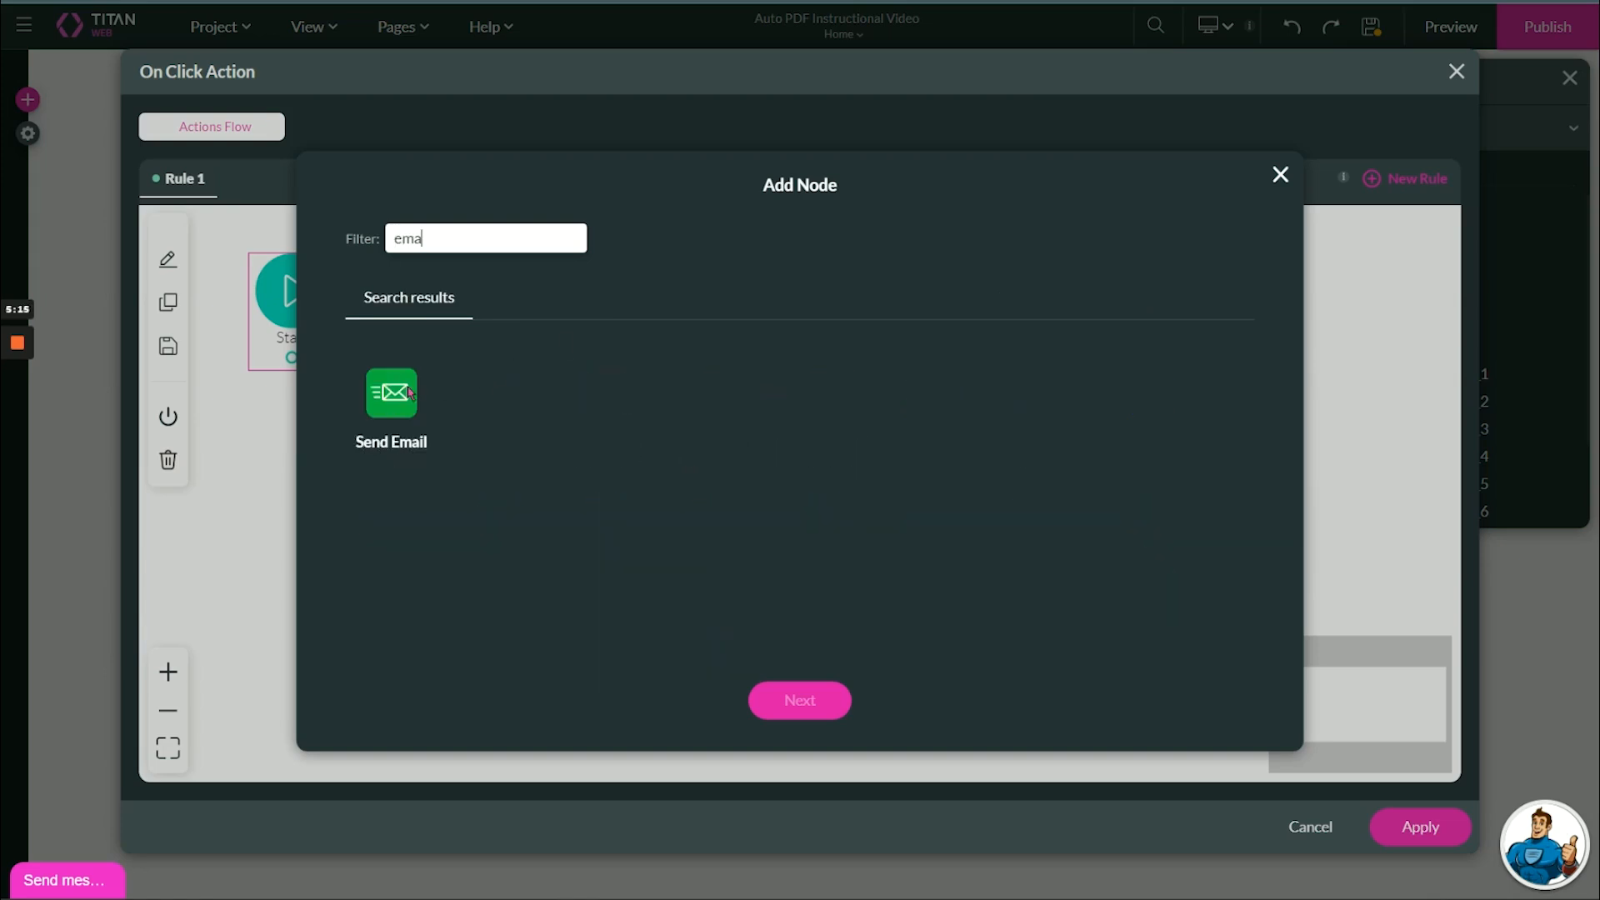
left_click(410, 393)
left_click(800, 699)
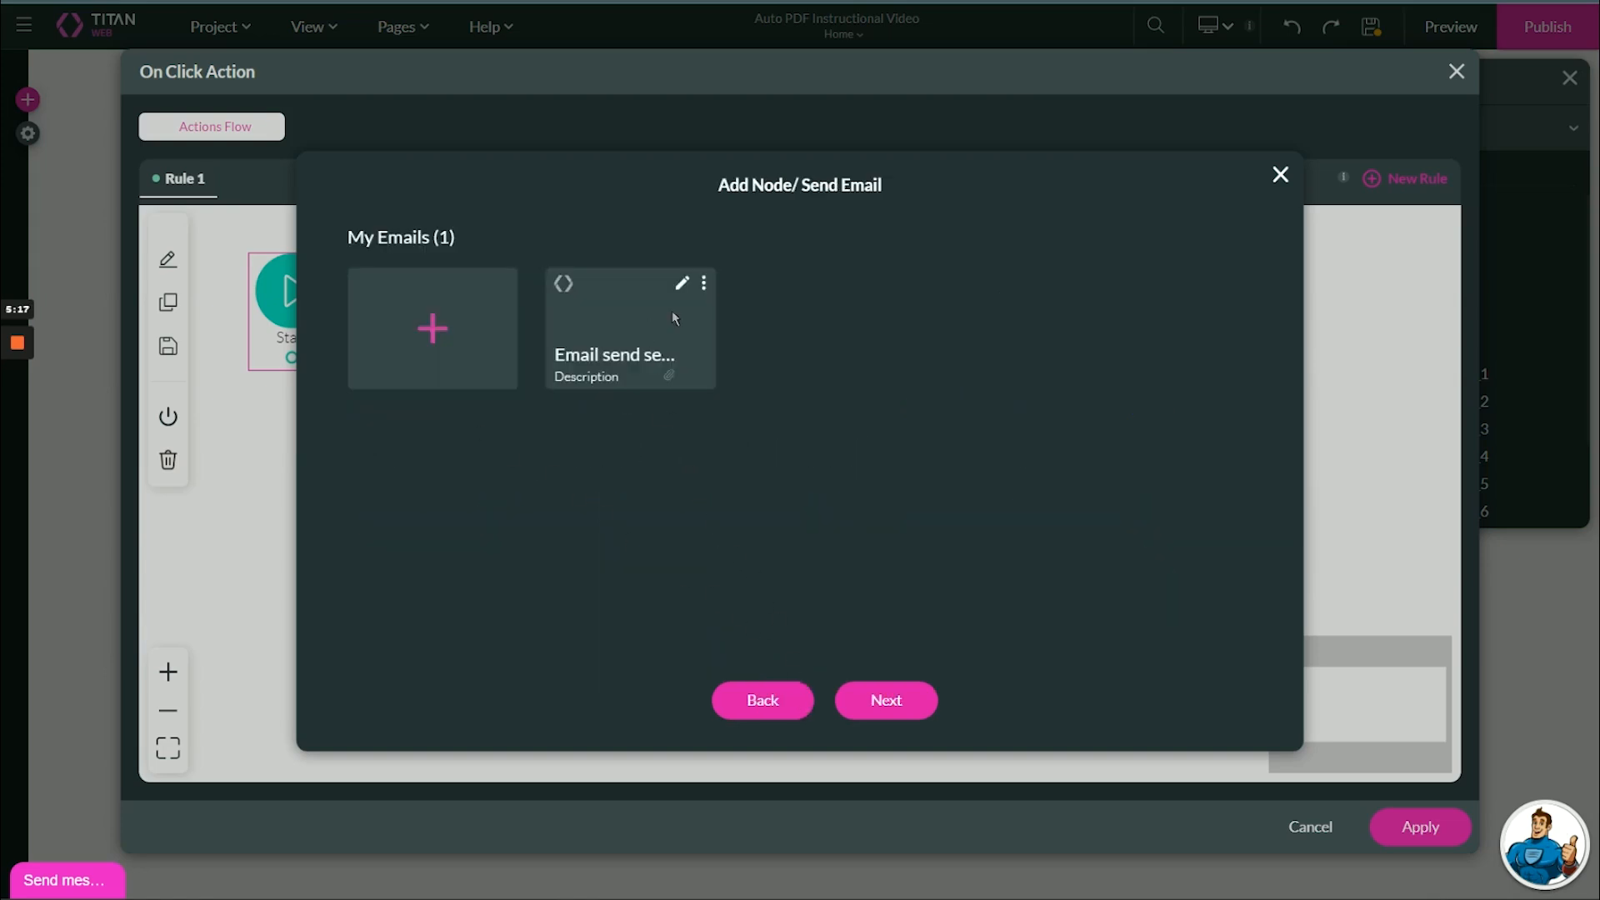
- Attach [Auto PDF] My First AutoPDF to the email settings and save them
left_click(682, 284)
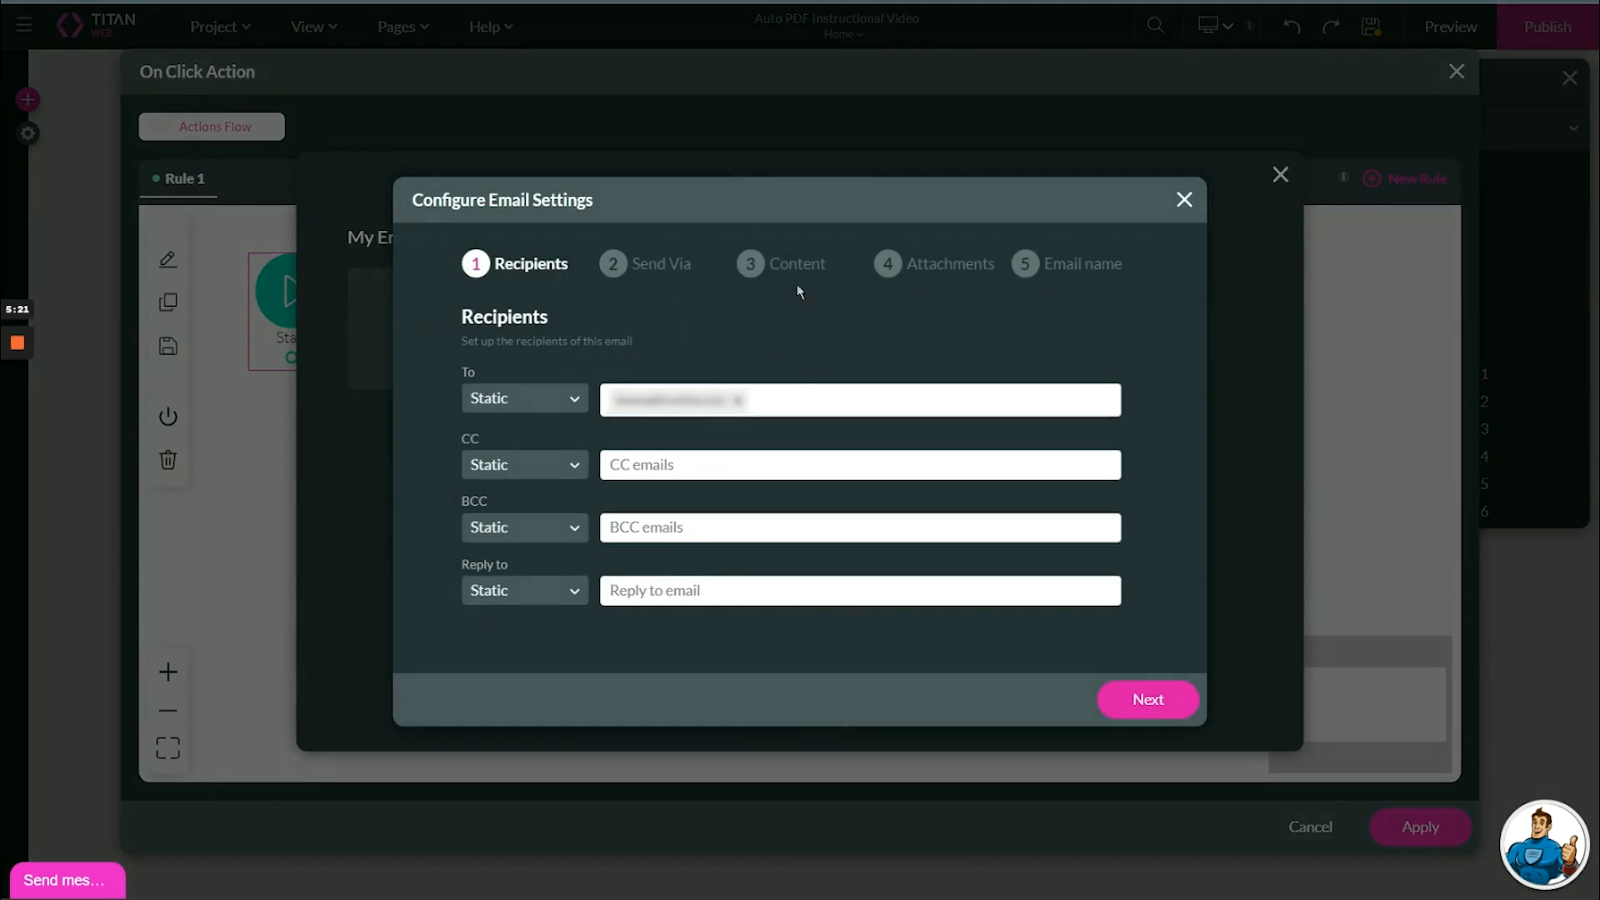
left_click(877, 265)
left_click(800, 265)
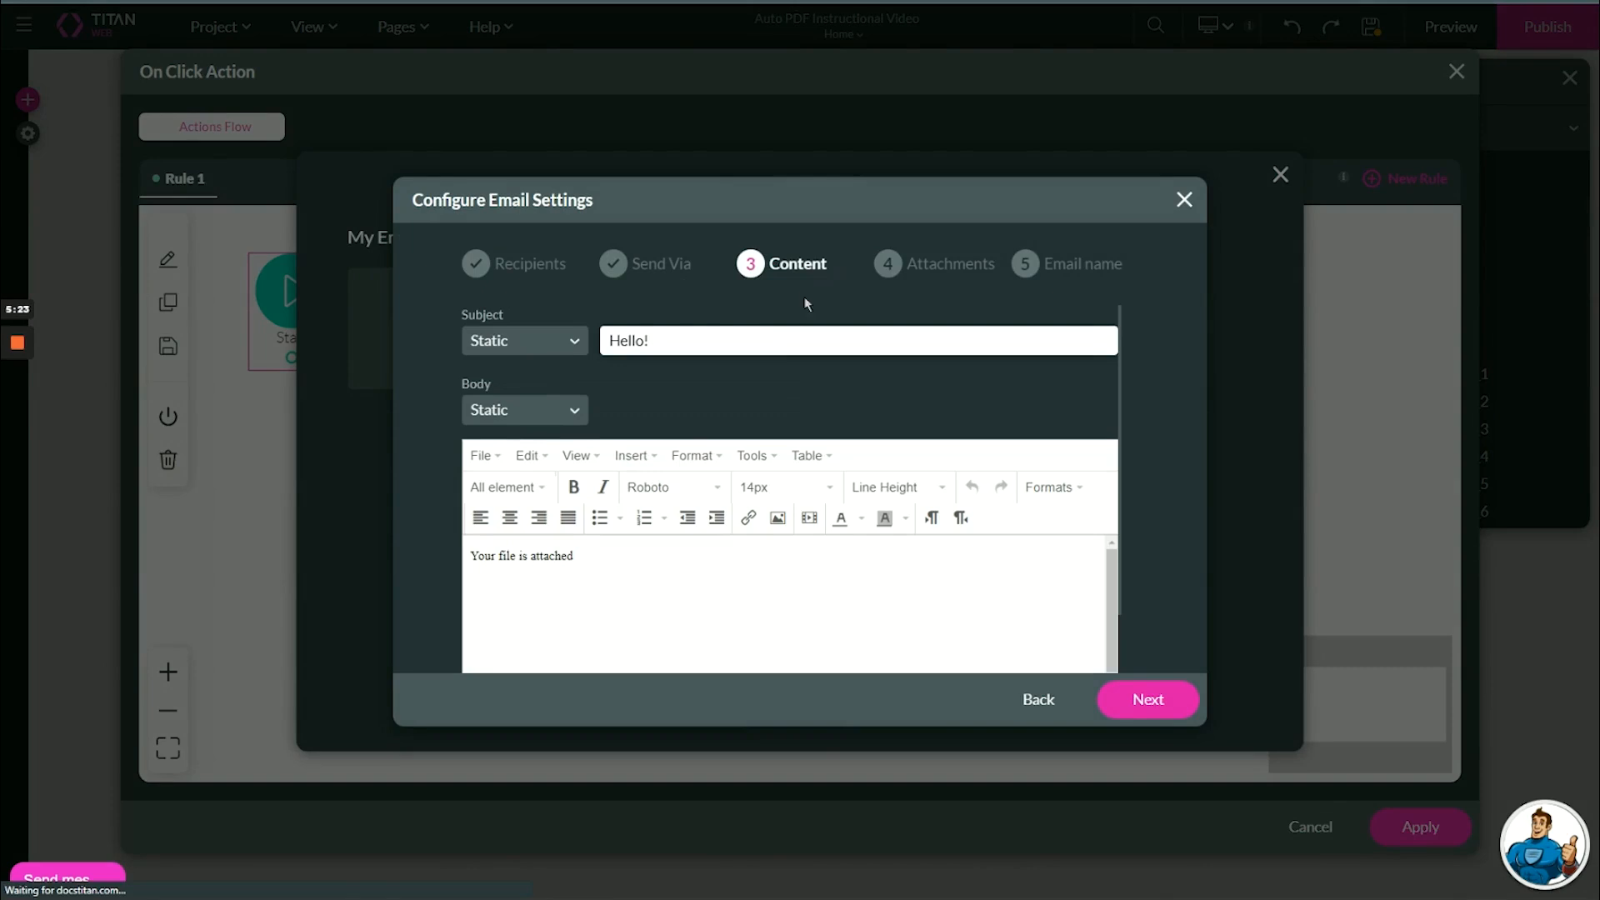
left_click(927, 262)
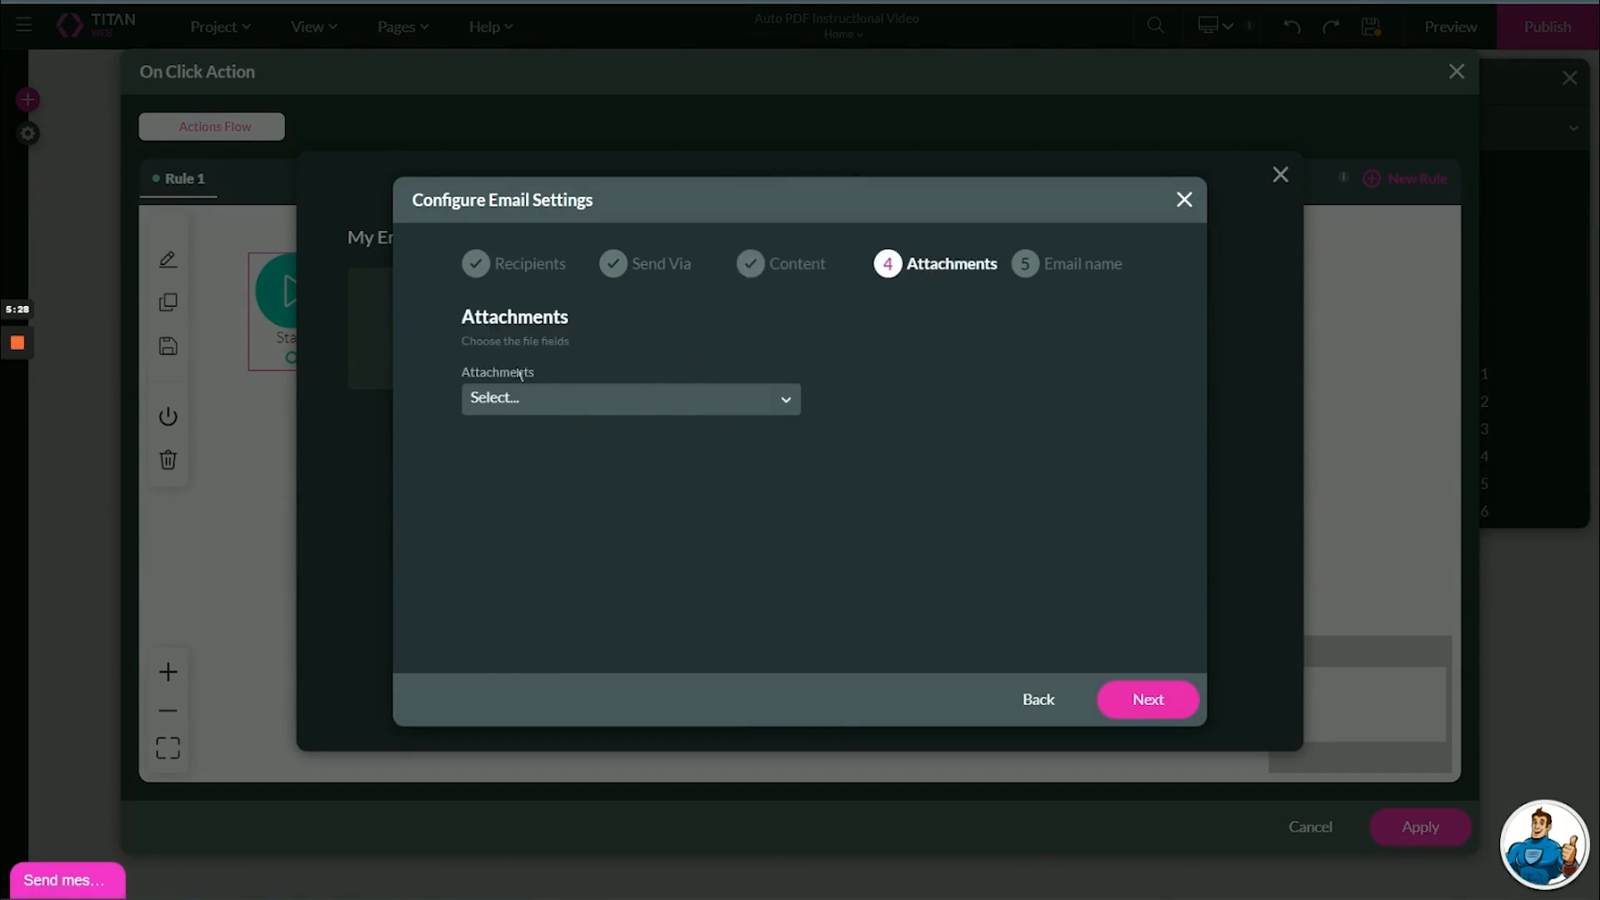
left_click(504, 394)
left_click(513, 449)
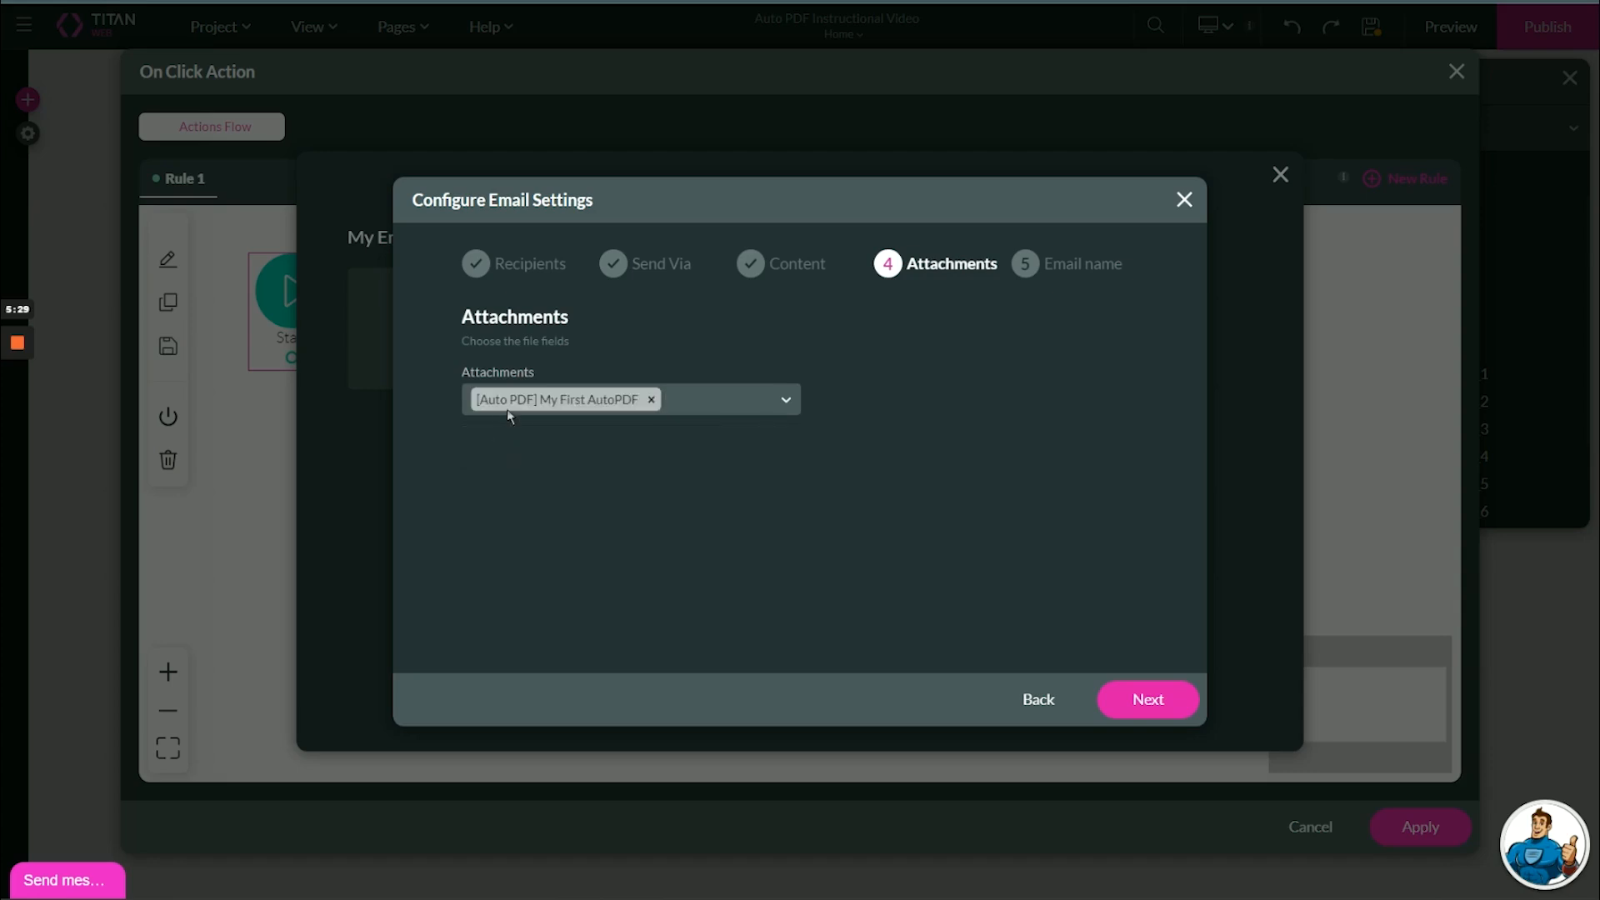
left_click(1150, 702)
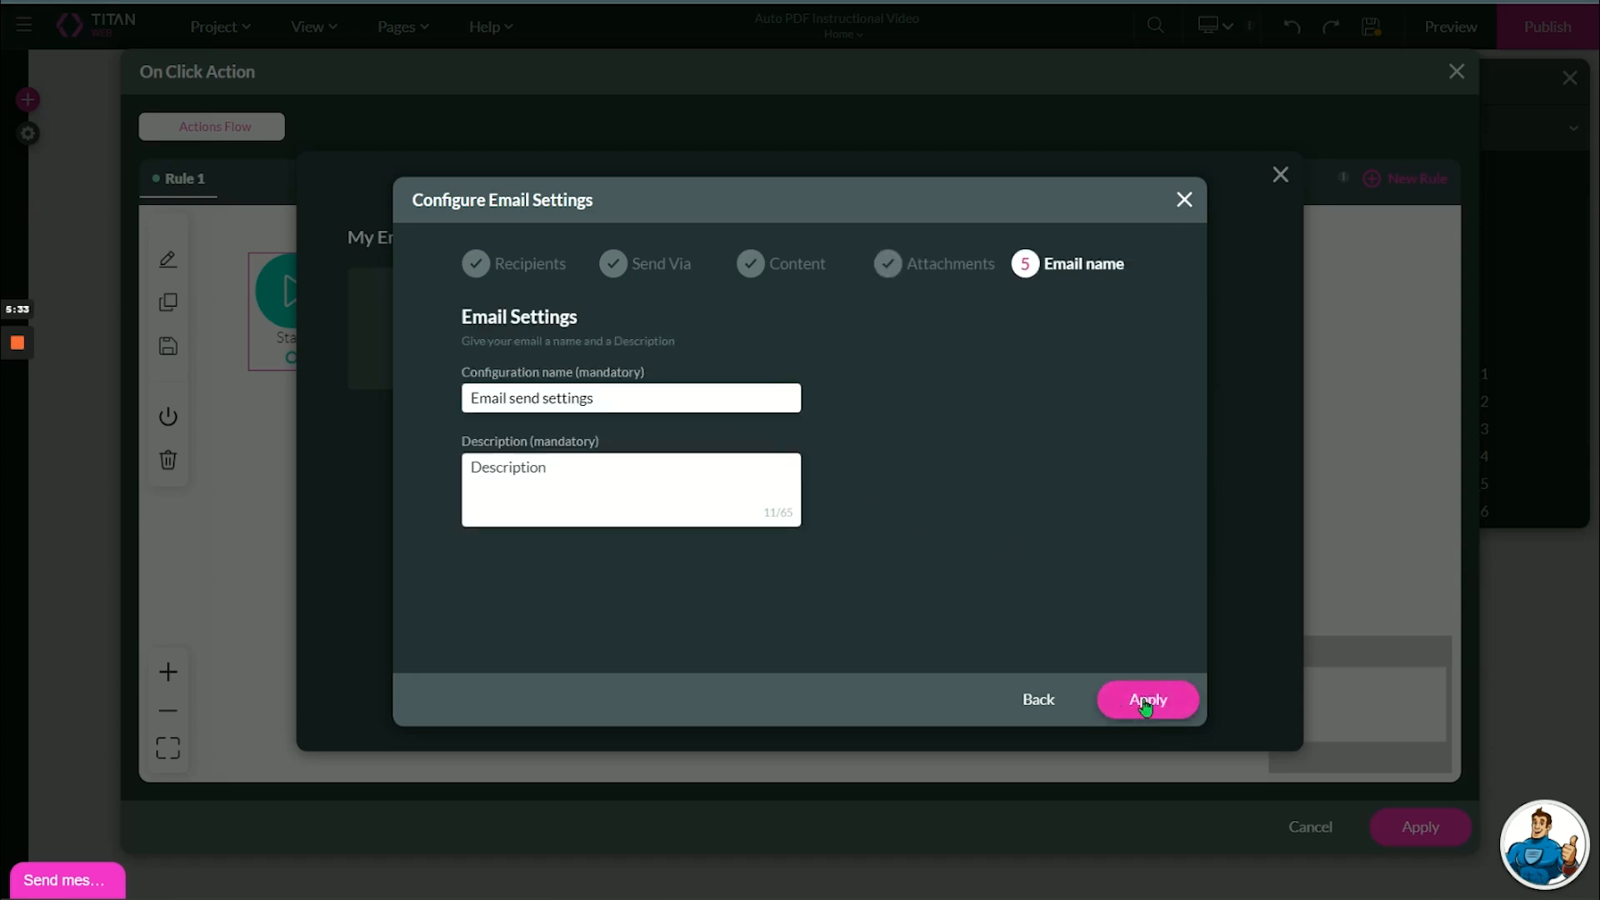
left_click(1143, 701)
- Choose the saved email settings, insert the Send Email step and apply the click action
left_click(907, 711)
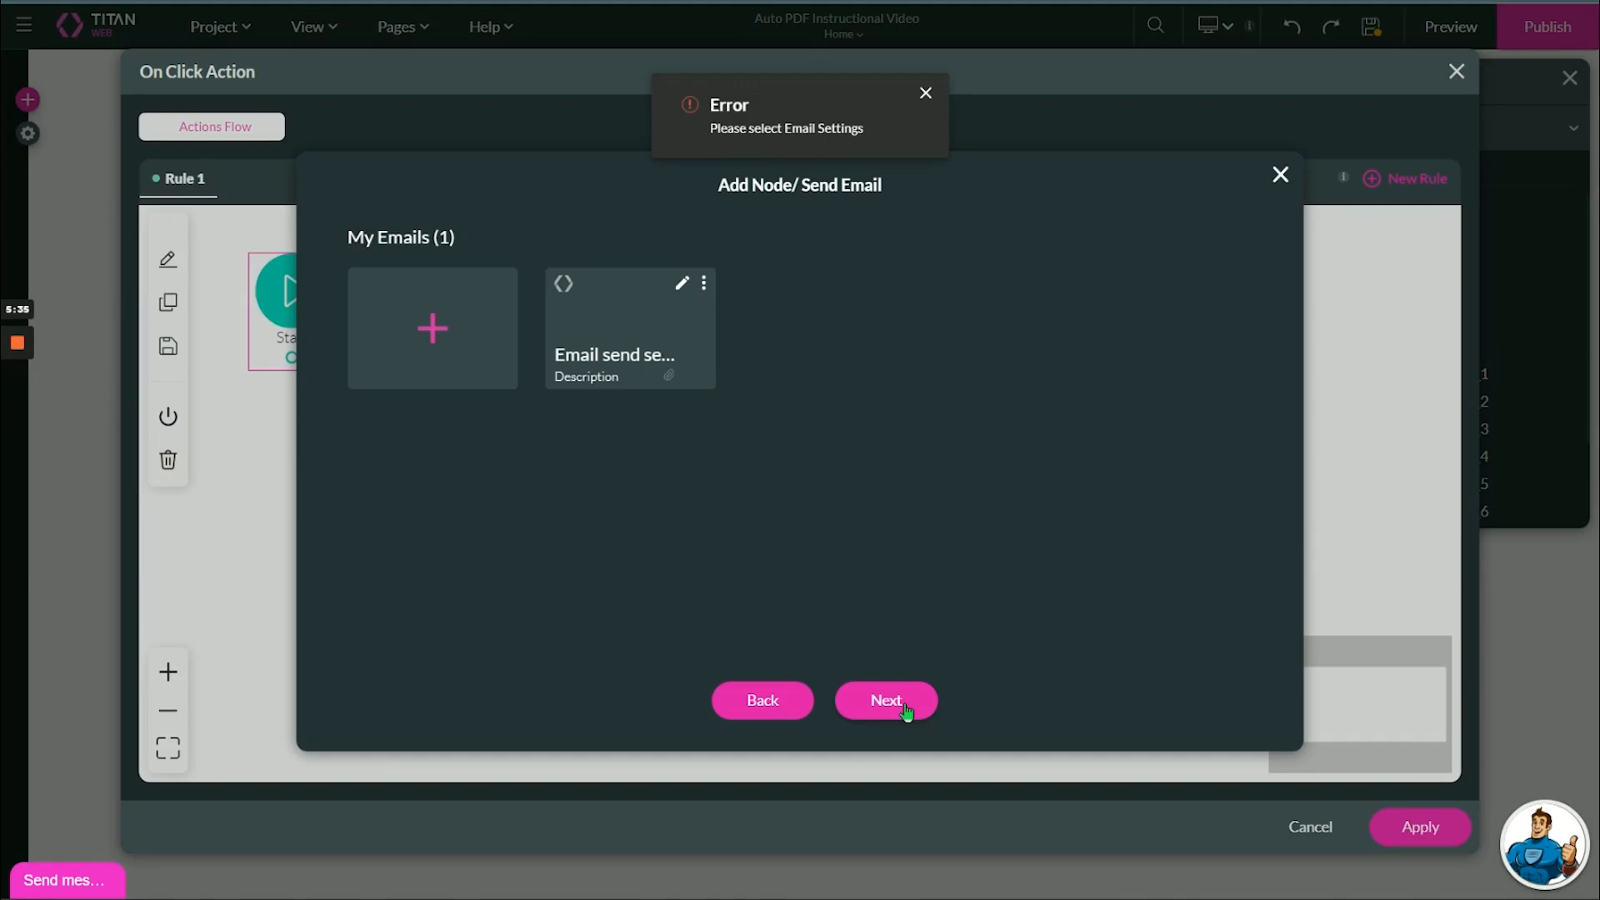
left_click(634, 350)
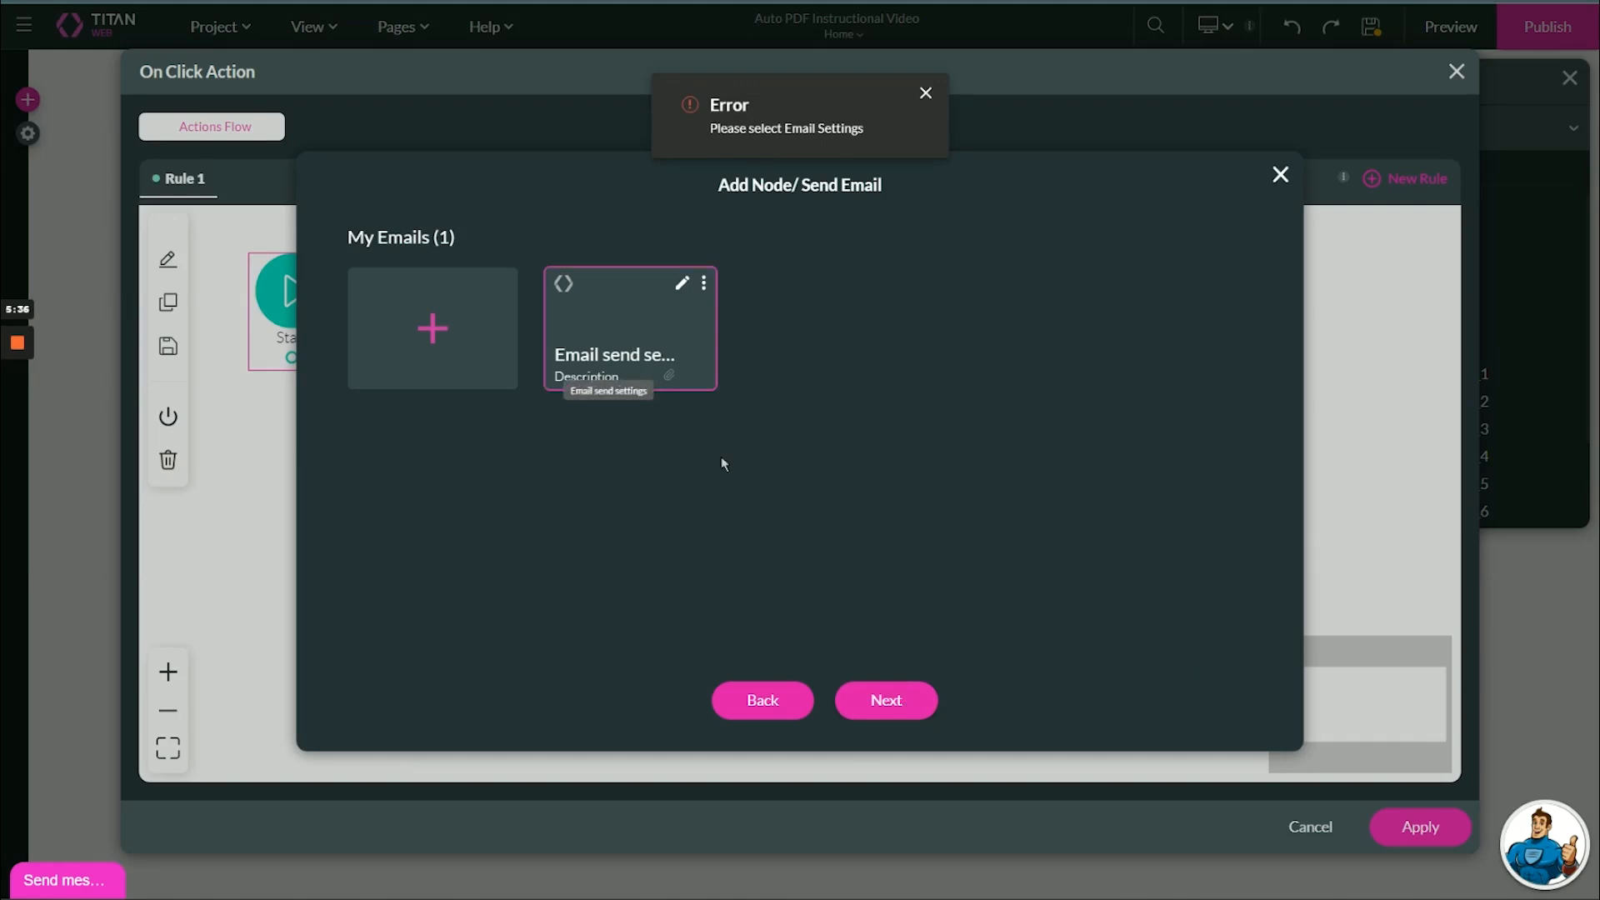
left_click(883, 699)
left_click(889, 704)
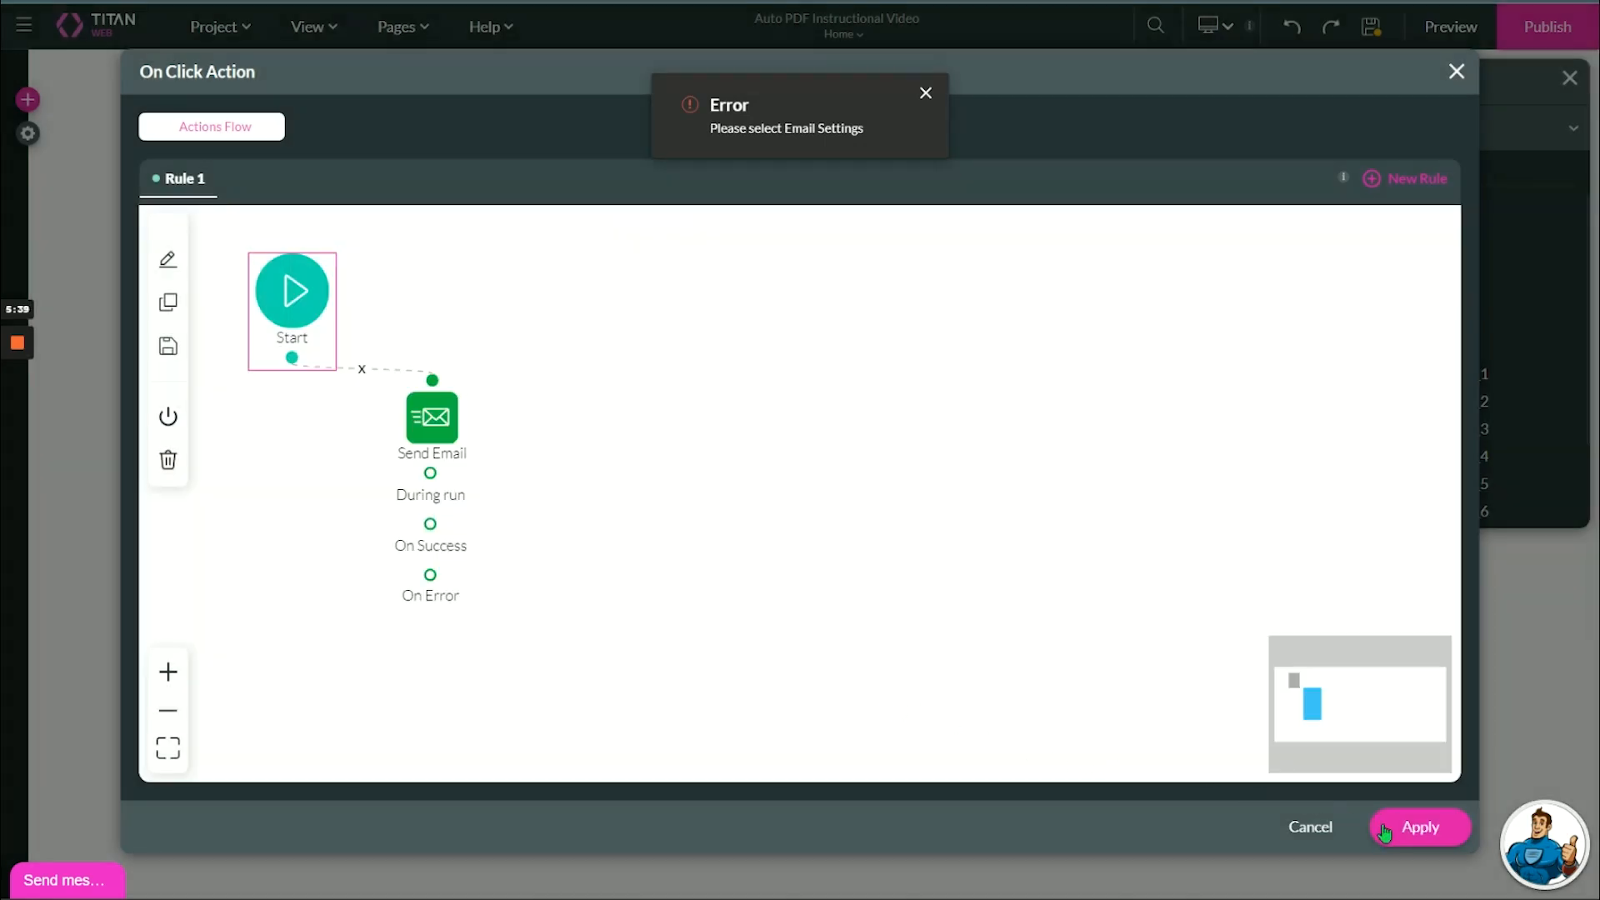
left_click(1417, 827)
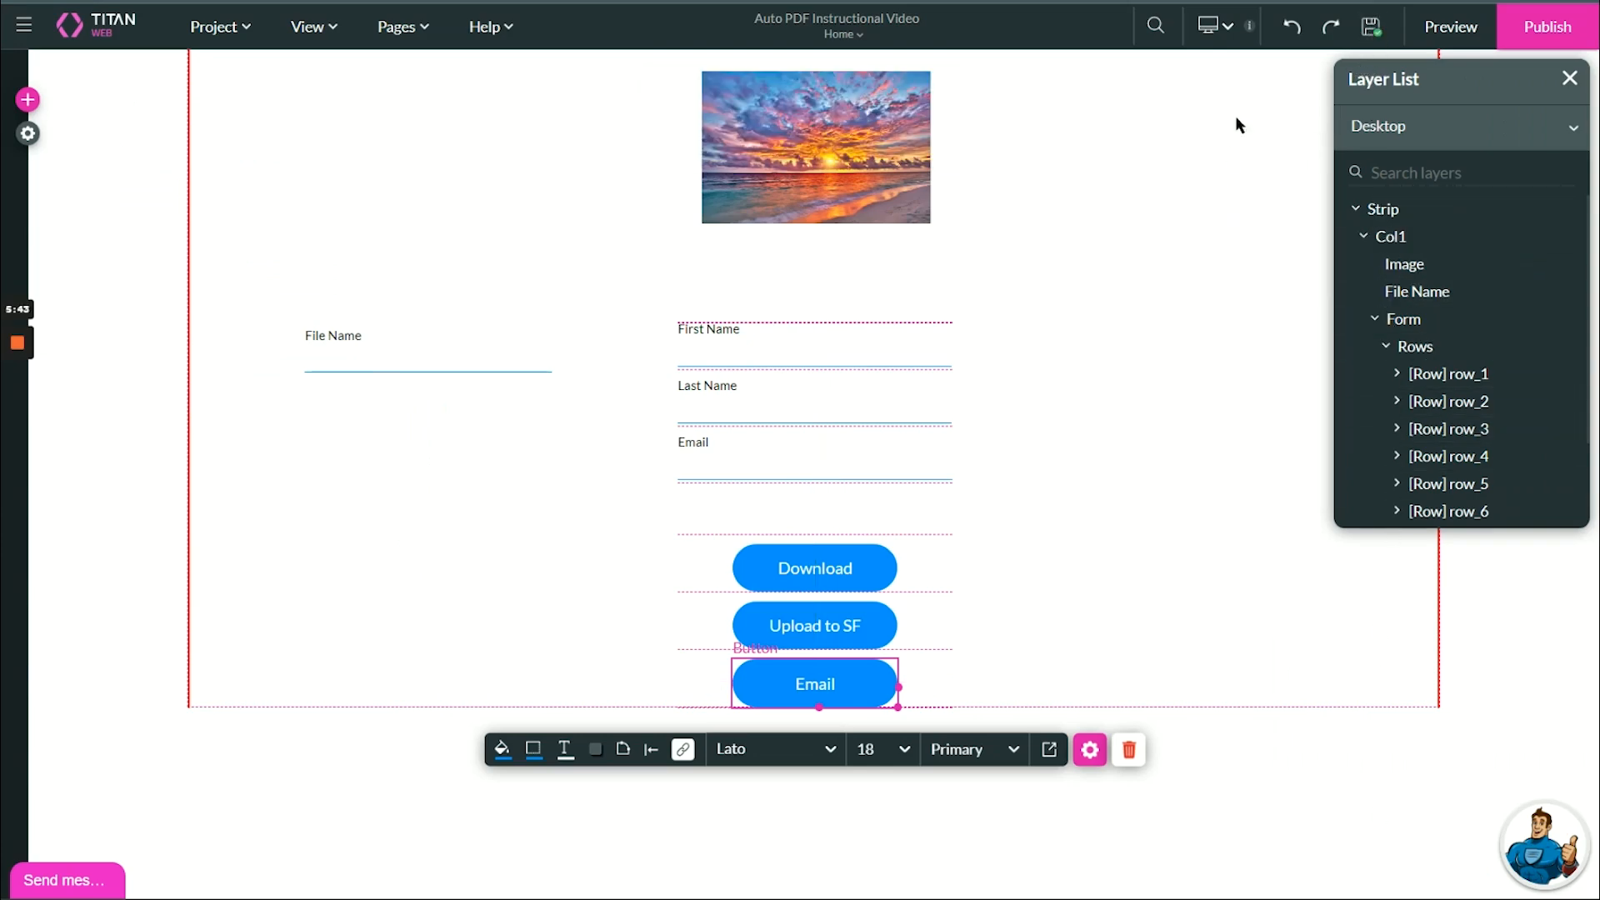
- Preview the form and fill in sample first name, last name and email values
left_click(1428, 28)
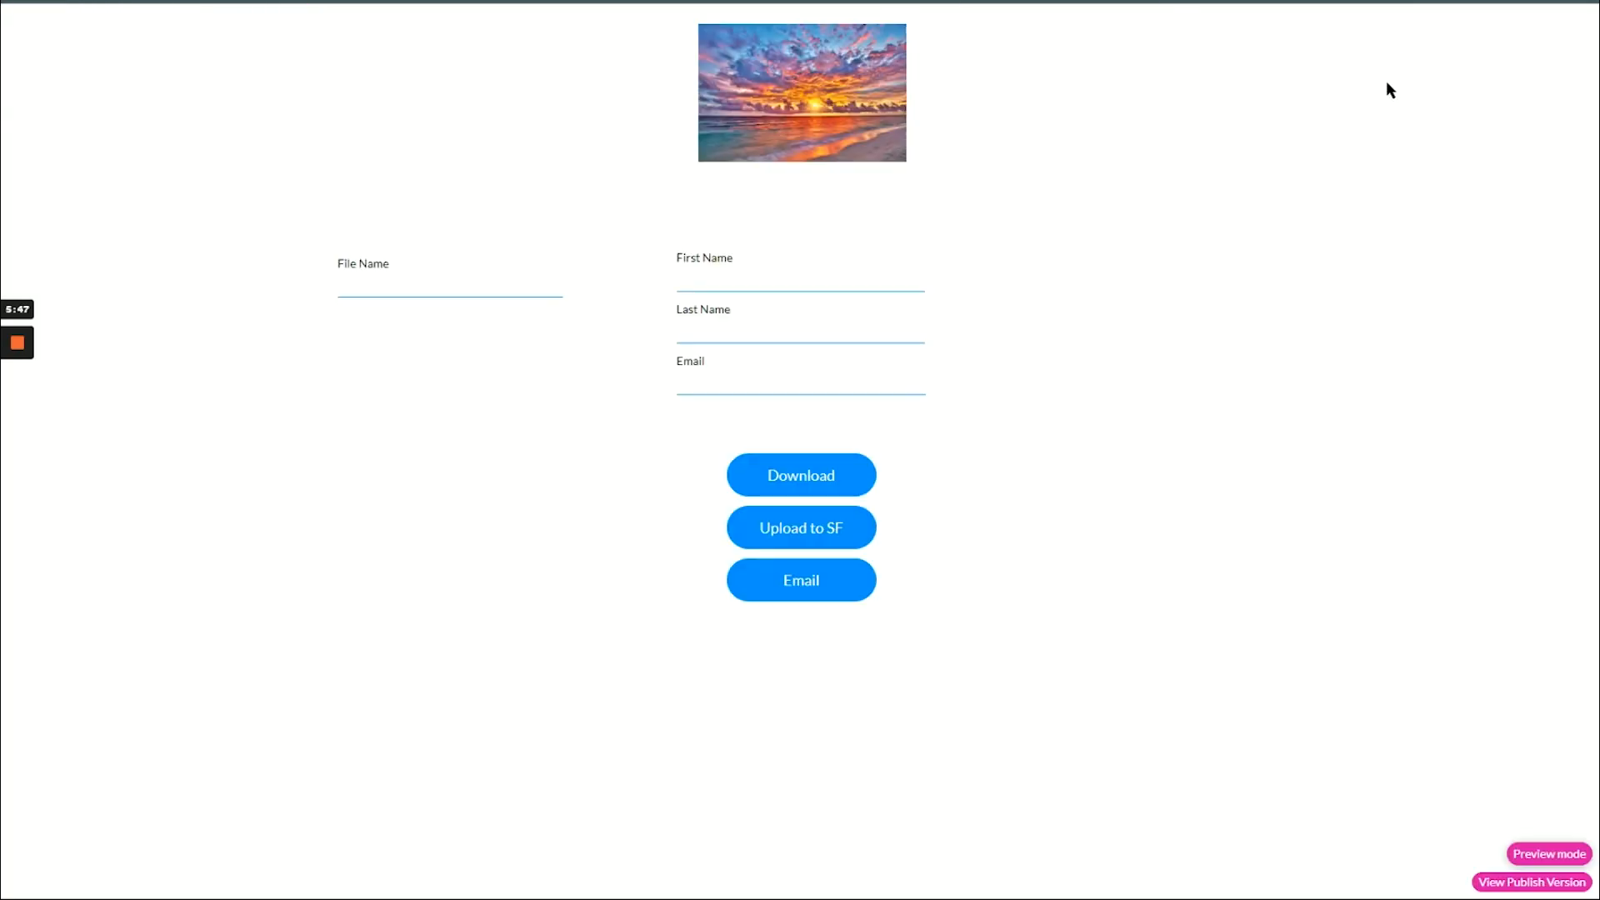
left_click(840, 274)
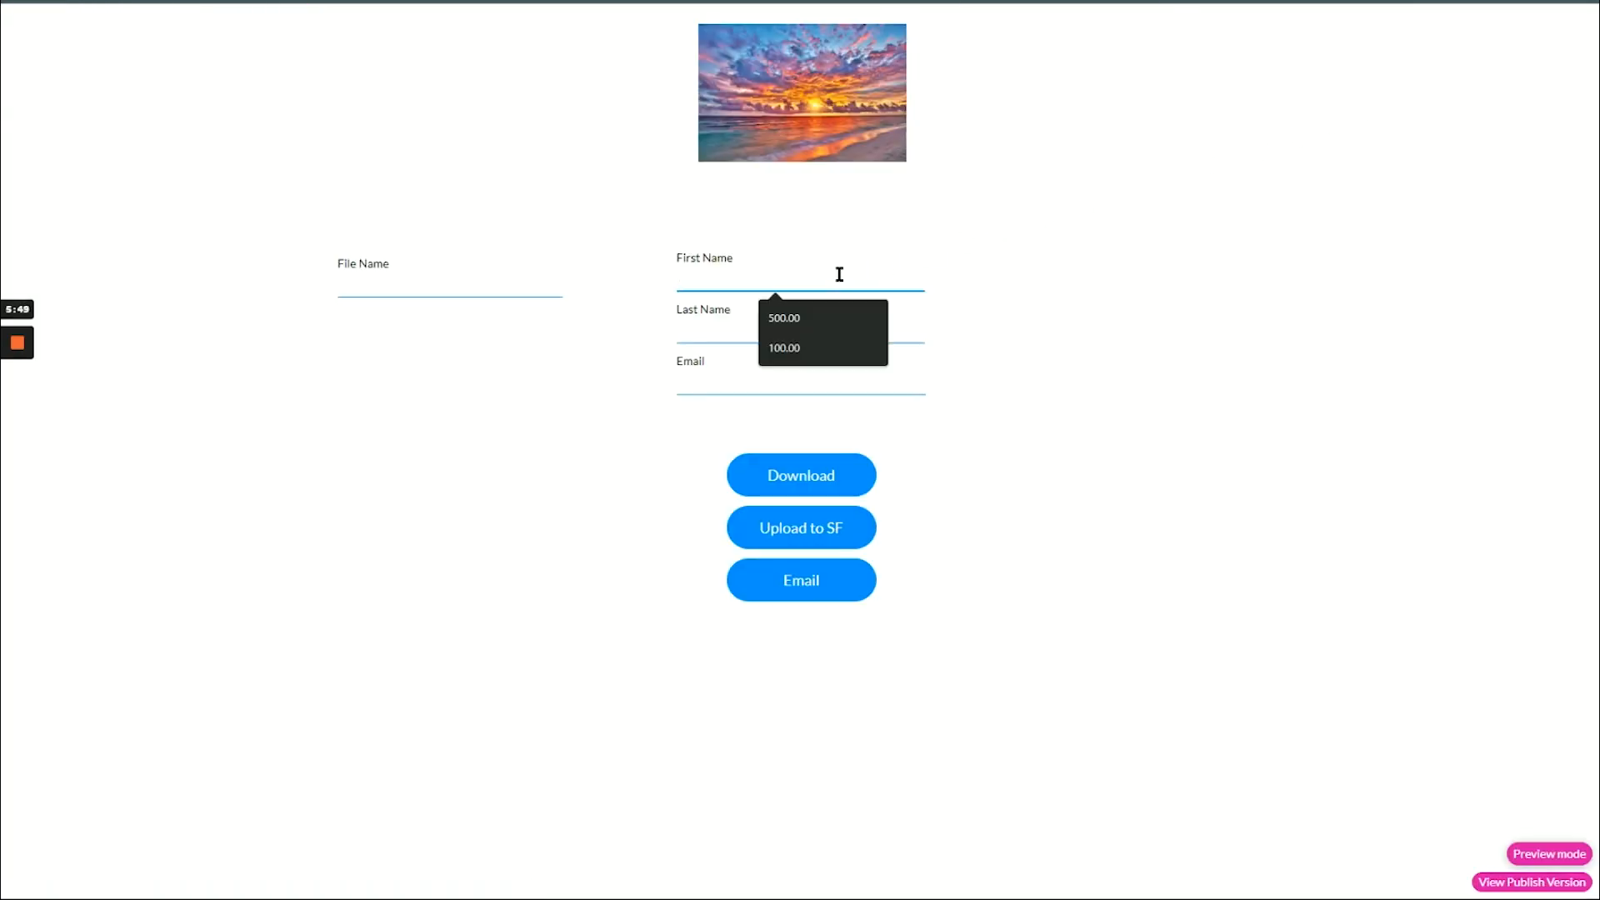
type("dskdjsadlk")
key("Tab")
type("dkfdjflksj")
key("Tab")
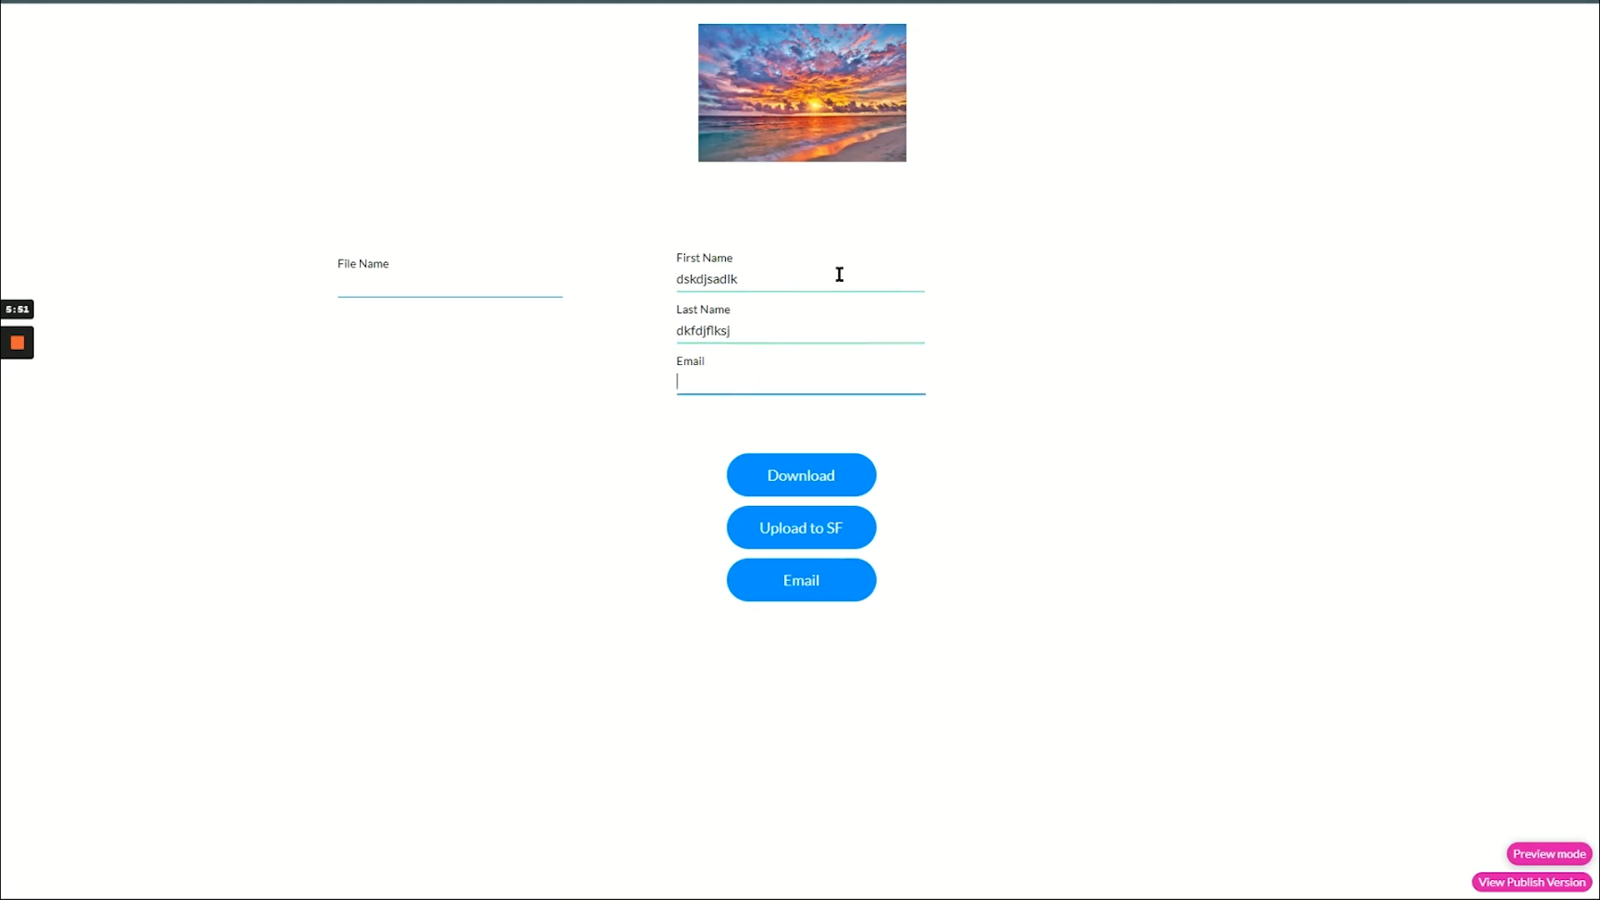
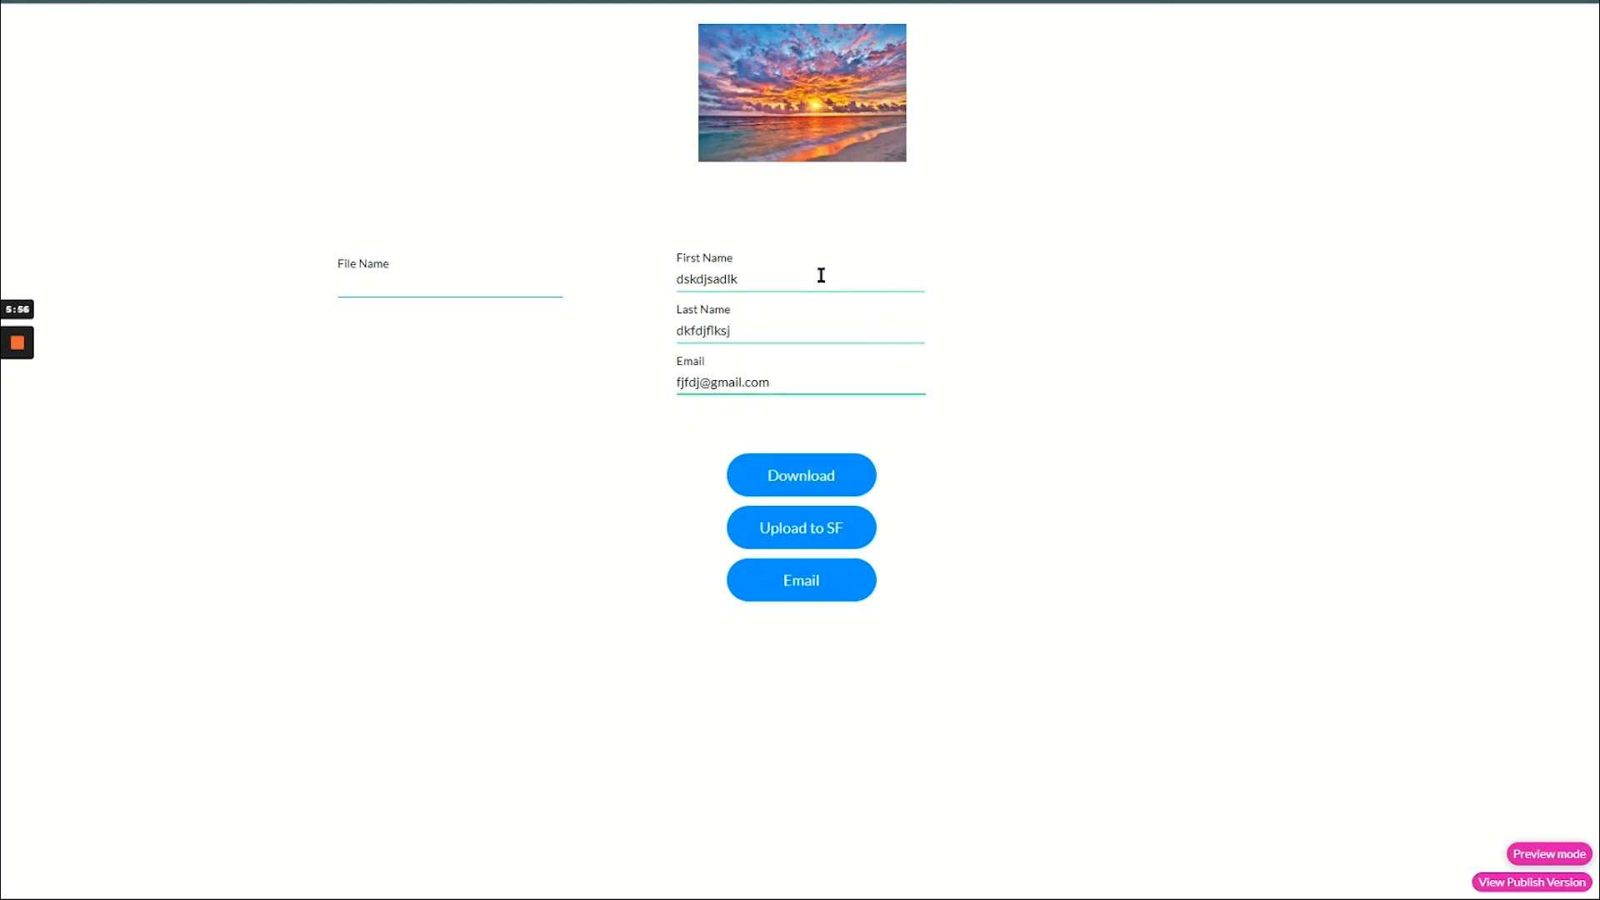
- Enter 'My Dynamic File Name' as the file name and download the form as a PDF
left_click(534, 289)
type("My Dyna")
type("mkc")
key("BackSpace")
key("BackSpace")
type("ic File Name")
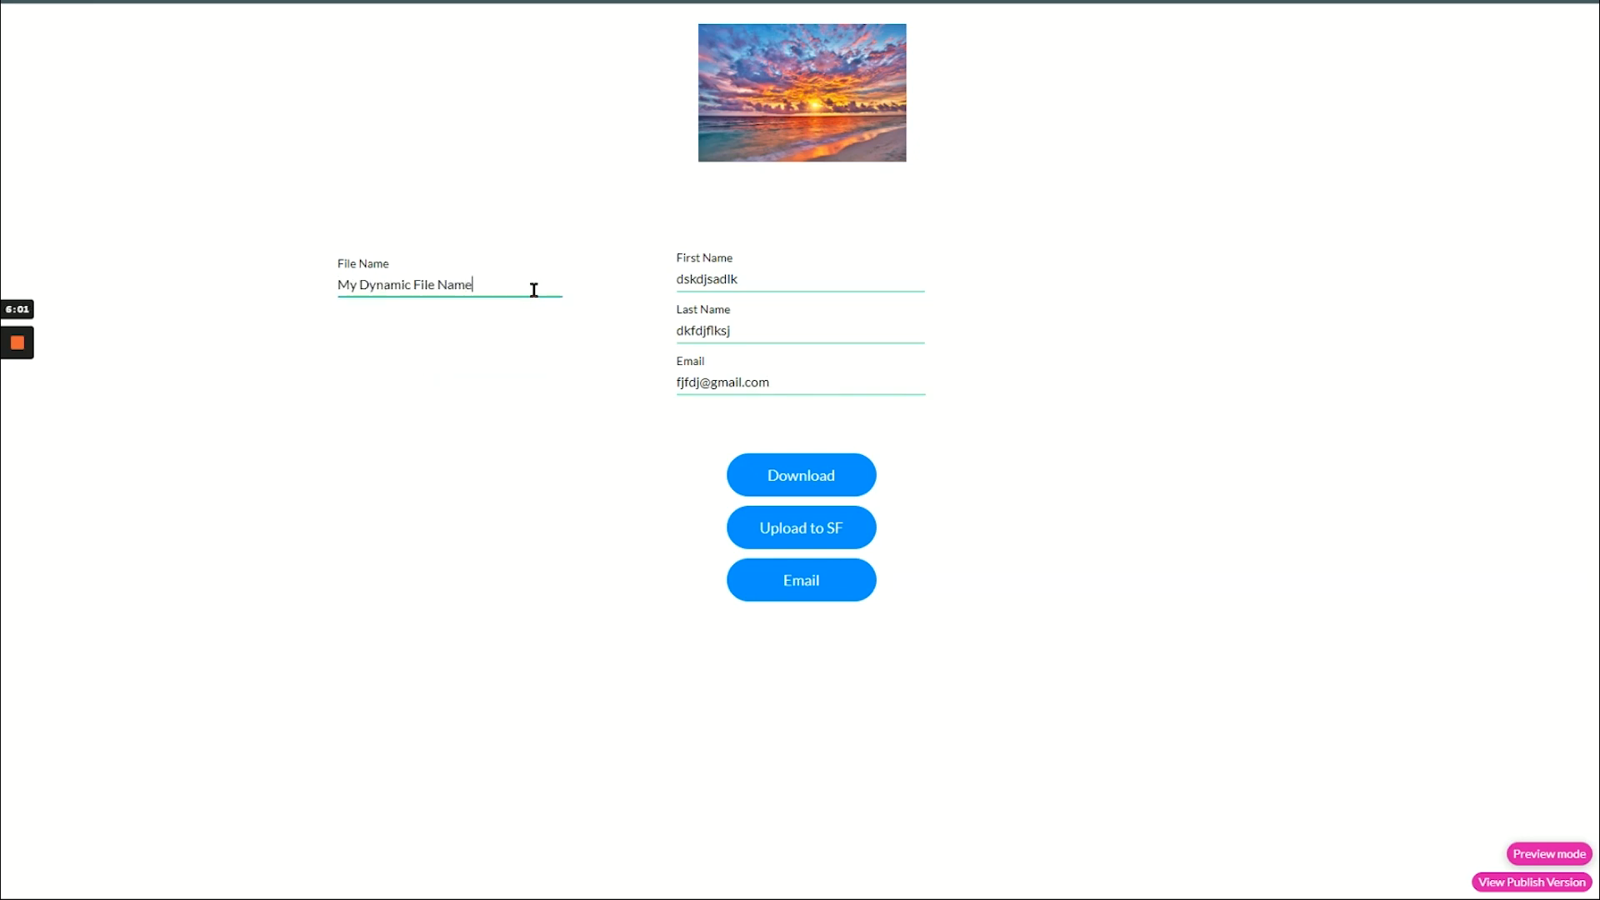
left_click(490, 345)
left_click(791, 481)
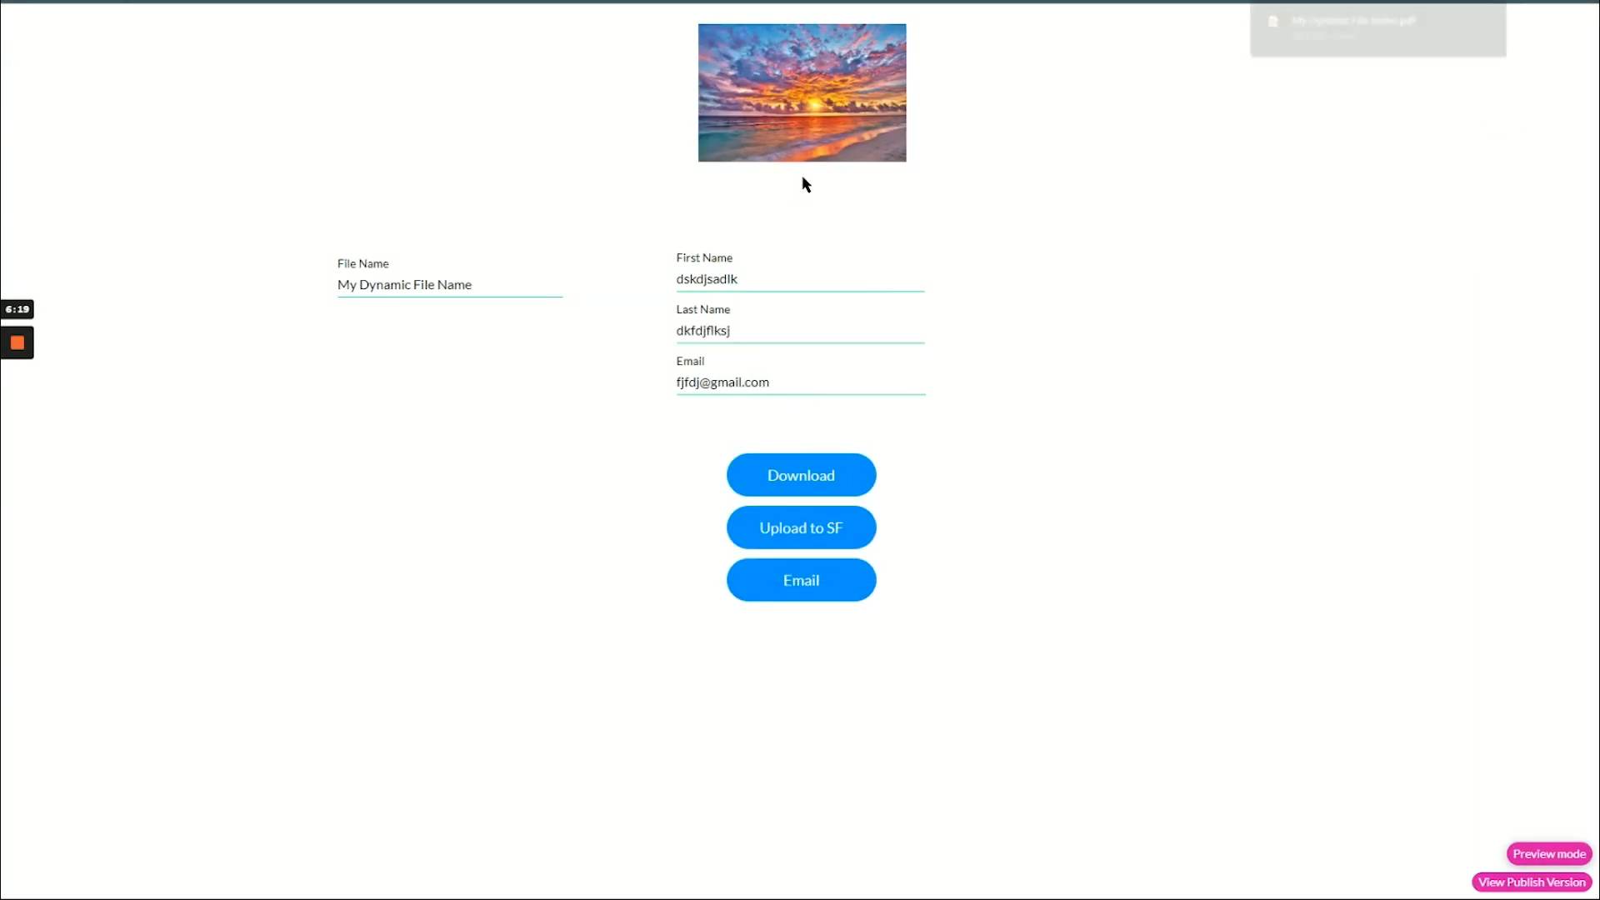
mouse_move(1380, 37)
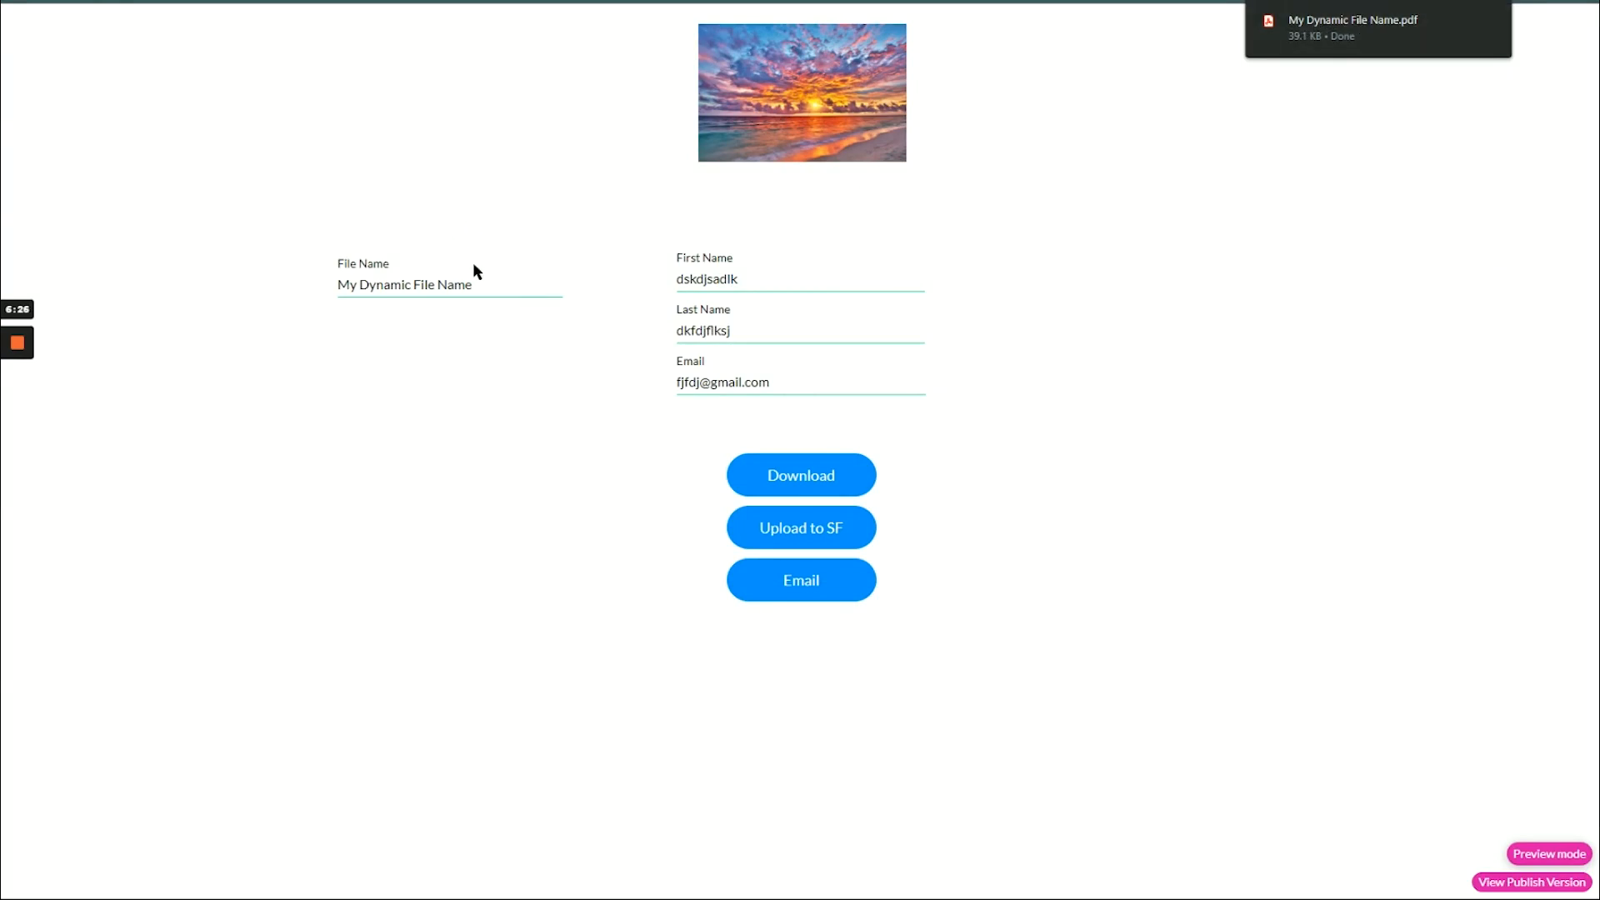
left_click(1294, 37)
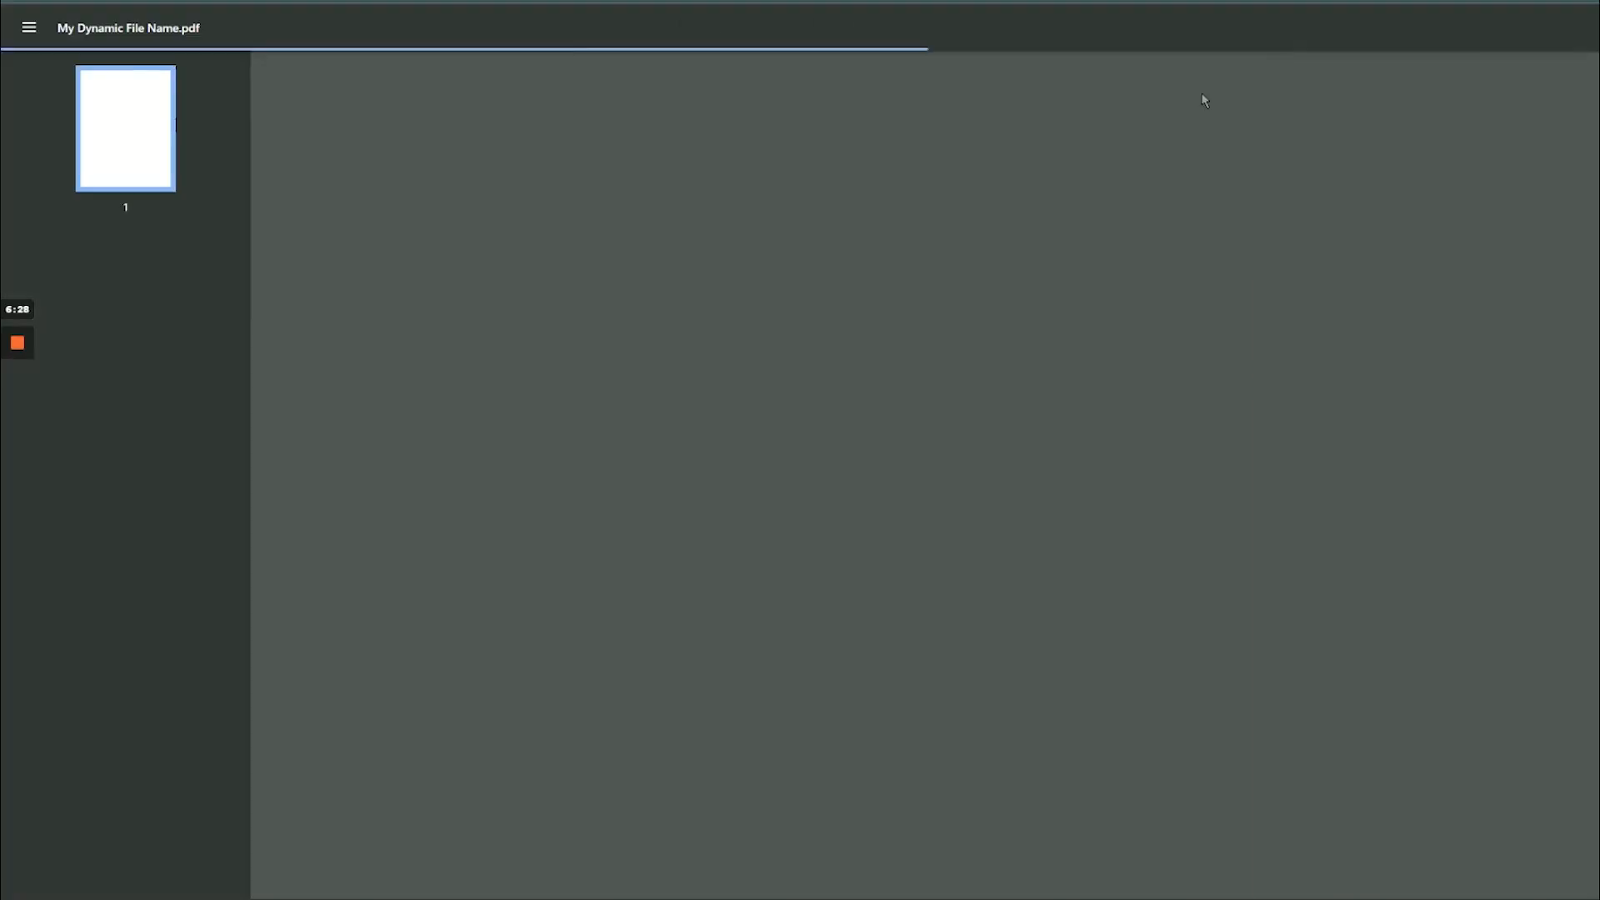
scroll(932, 209, "up", 5)
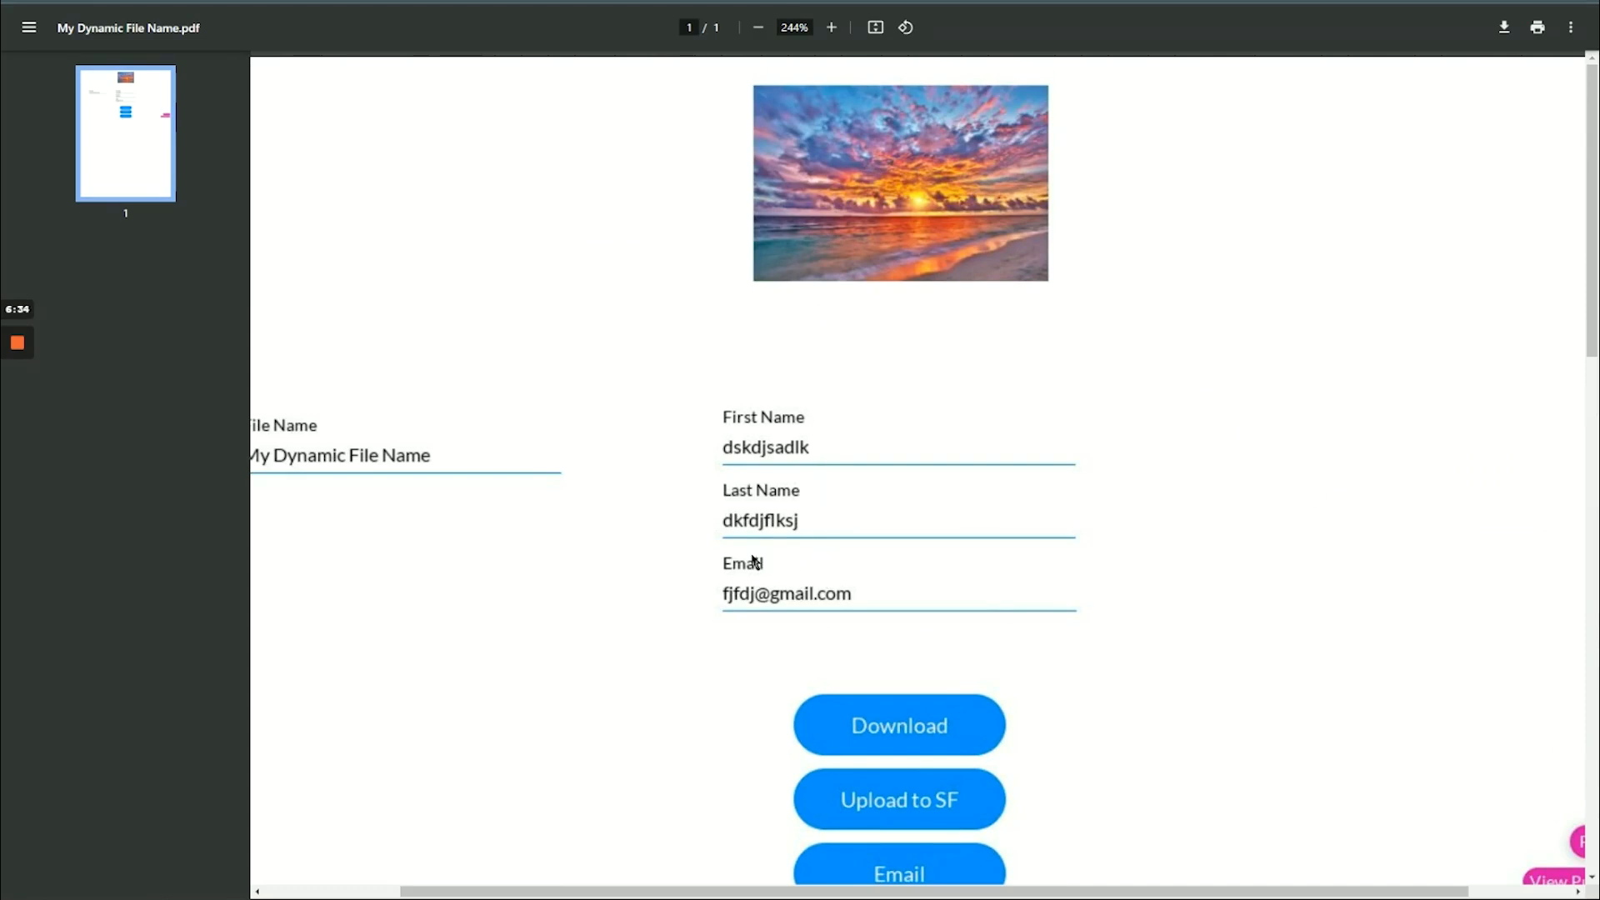
scroll(713, 486, "down", 2)
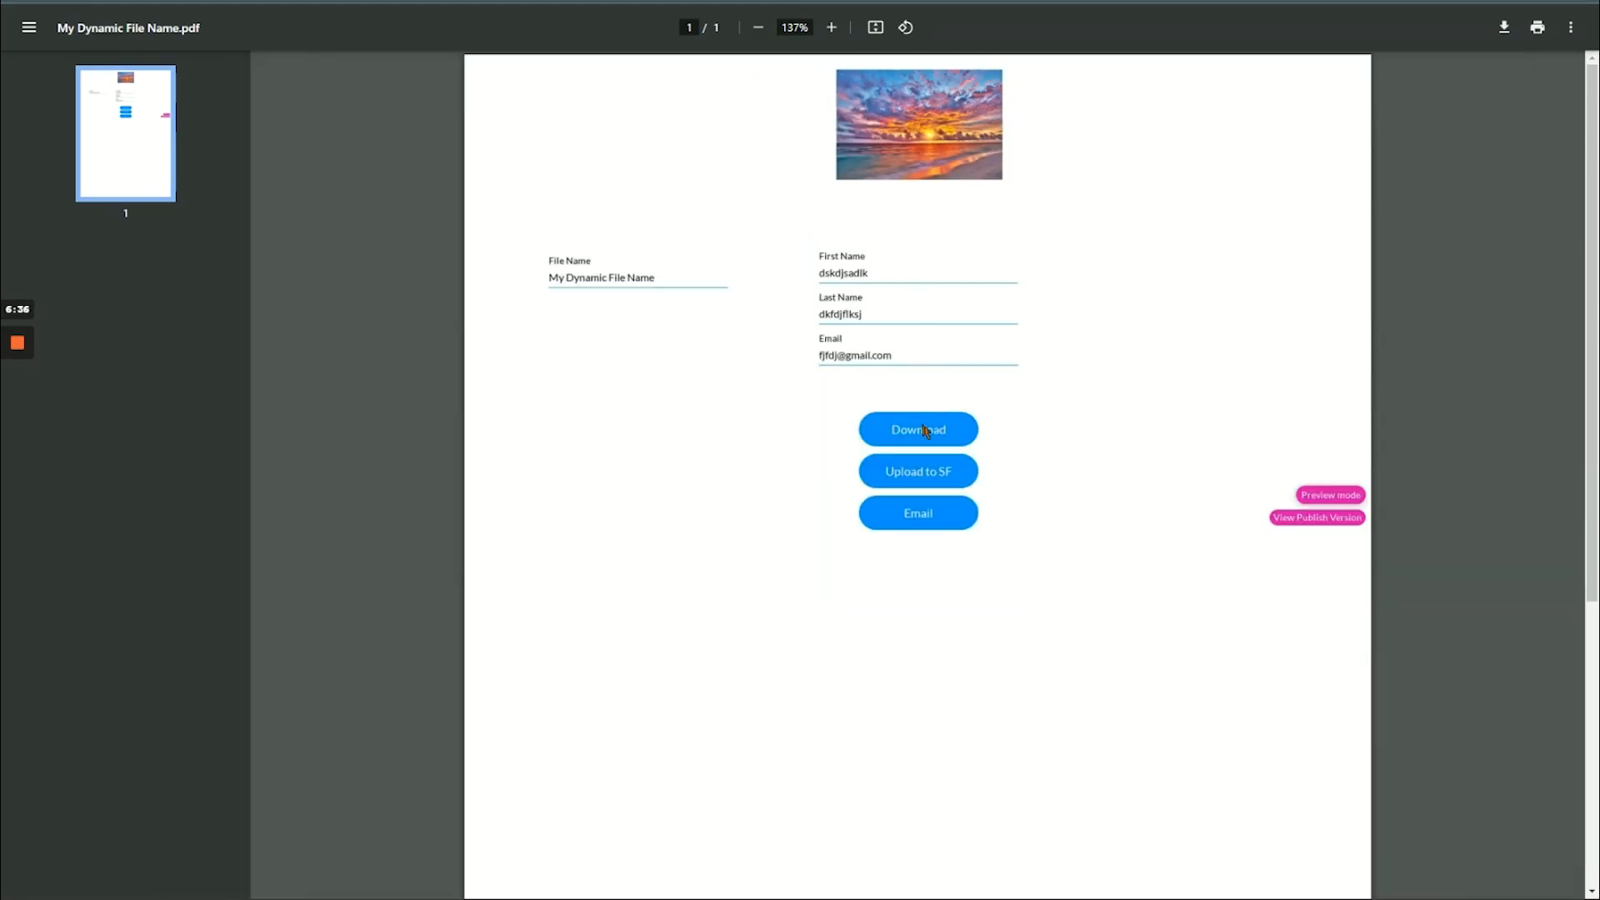
key("ctrl+w")
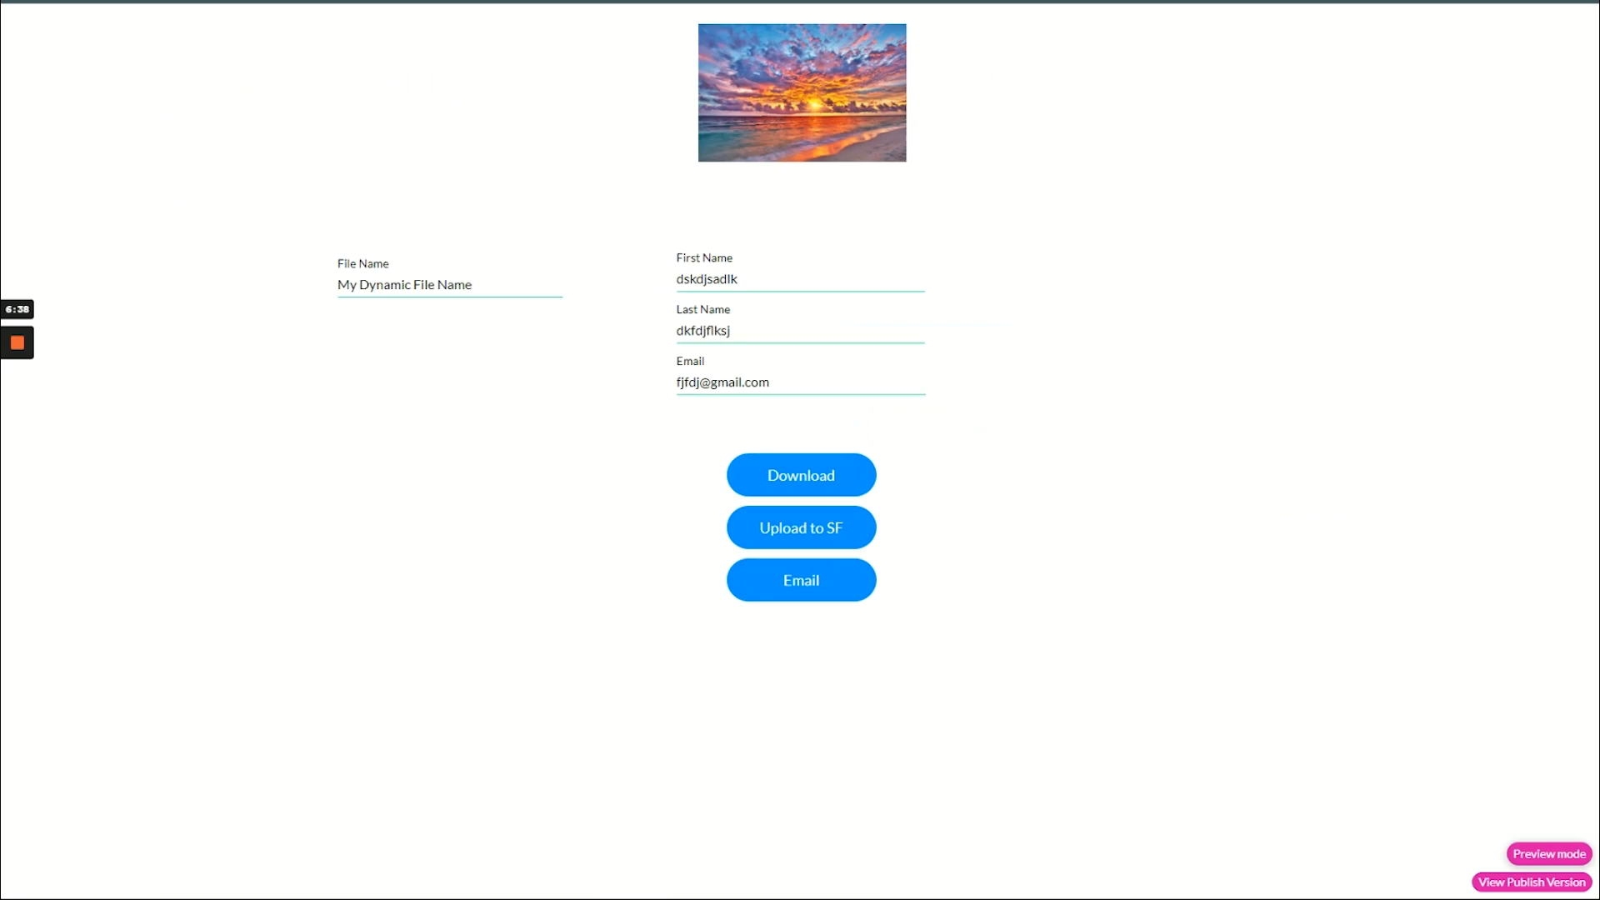
- Upload the PDF to Salesforce, then check the latest entry in Project settings' Salesforce Integration Logs
left_click(746, 538)
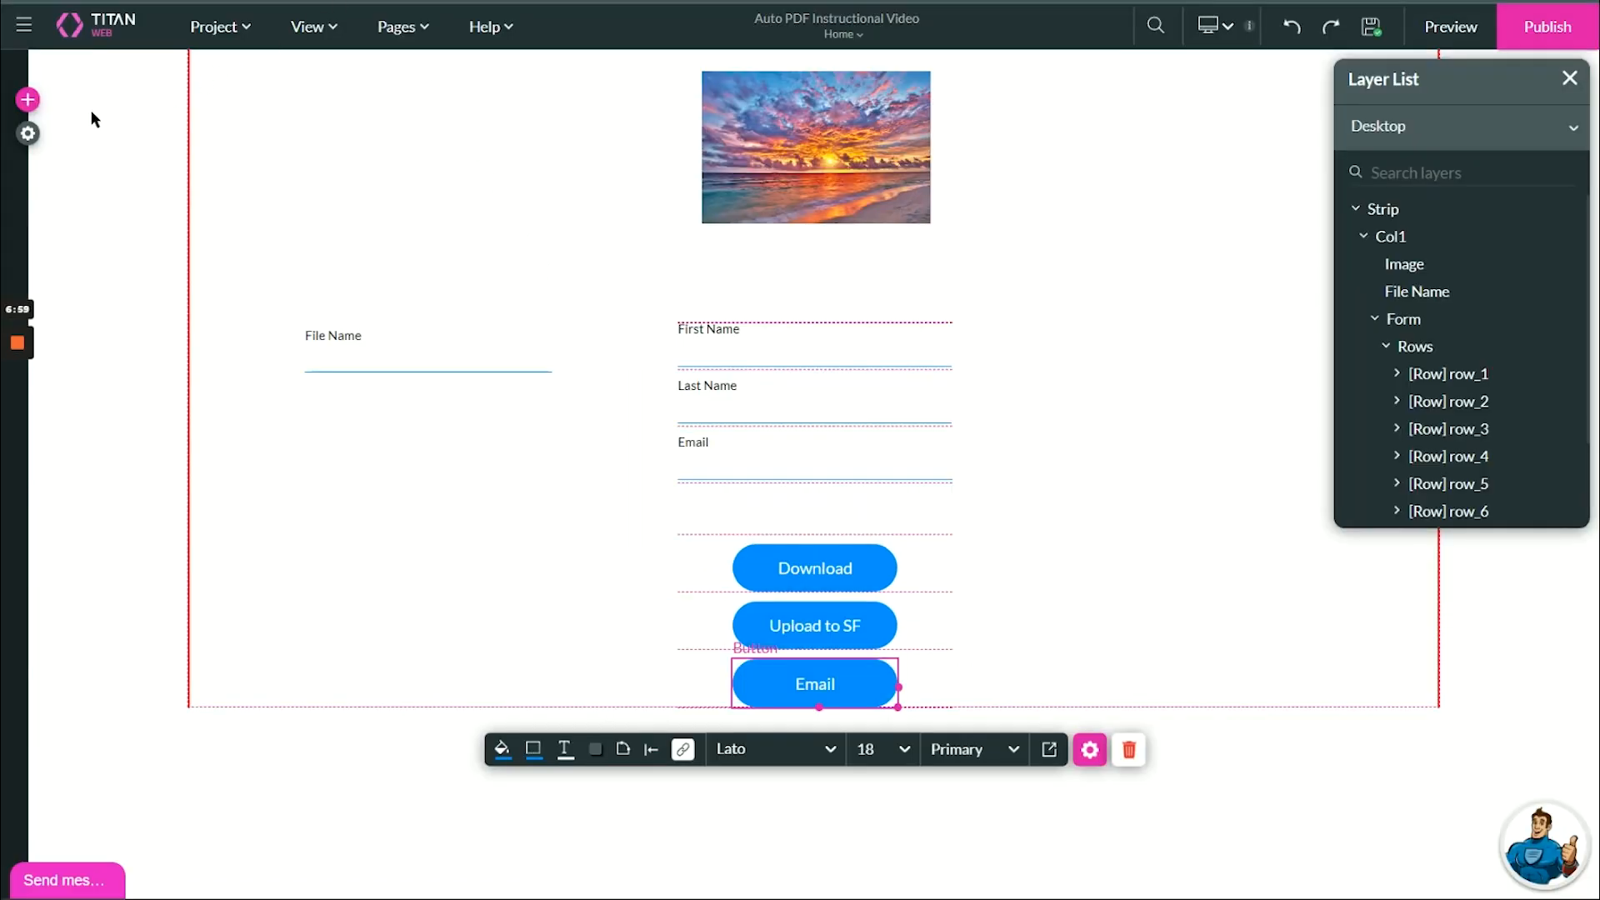
left_click(28, 134)
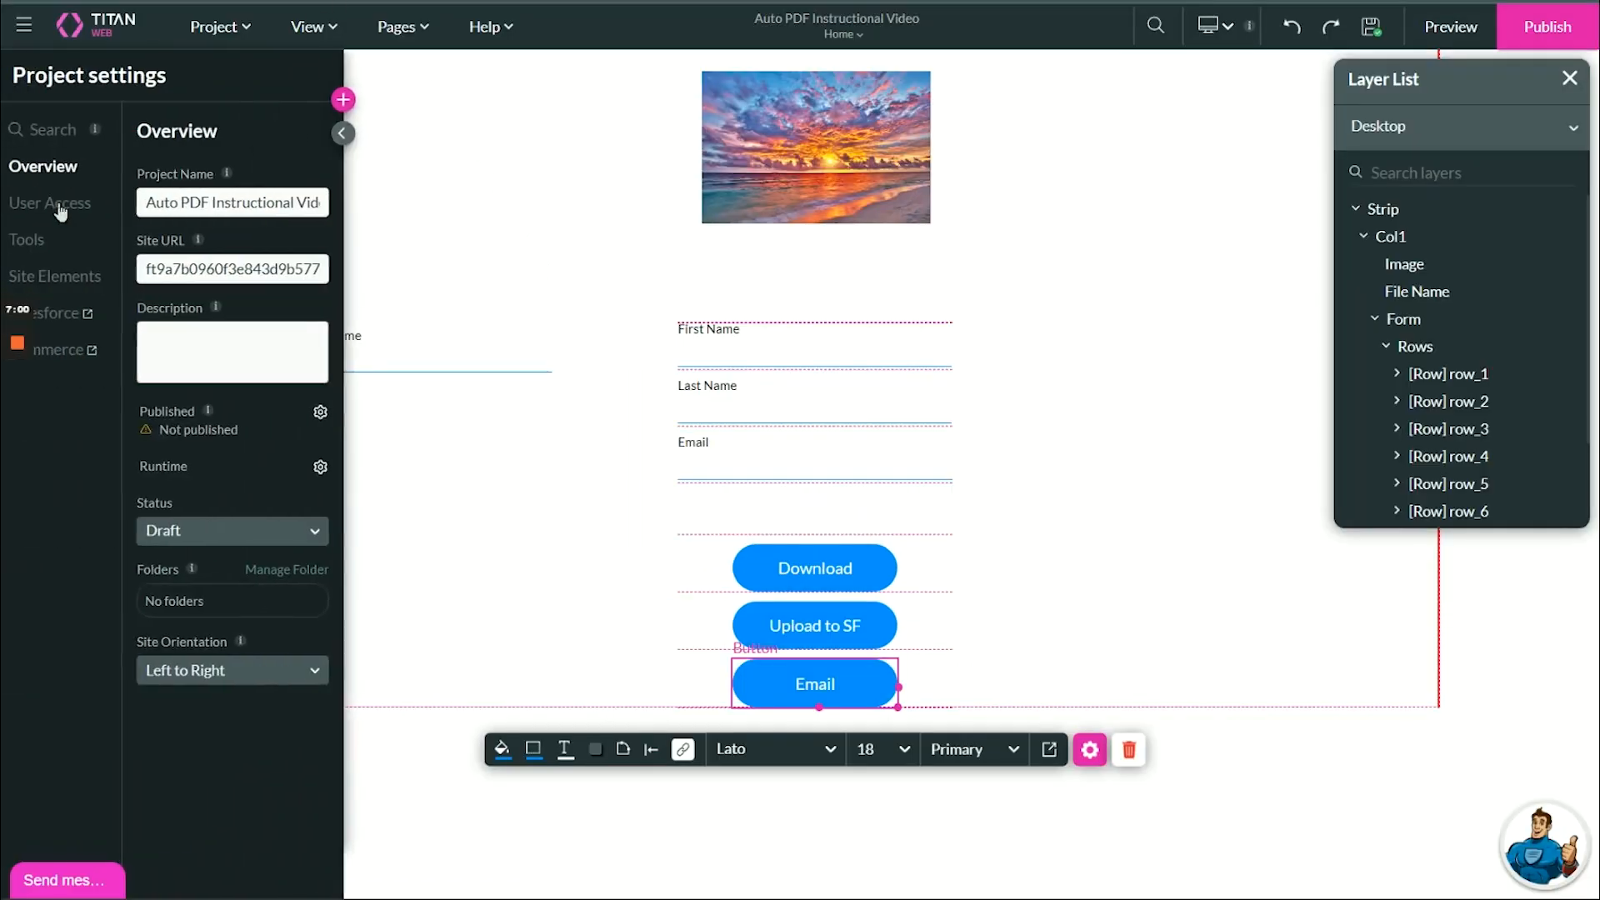
left_click(73, 315)
left_click(379, 477)
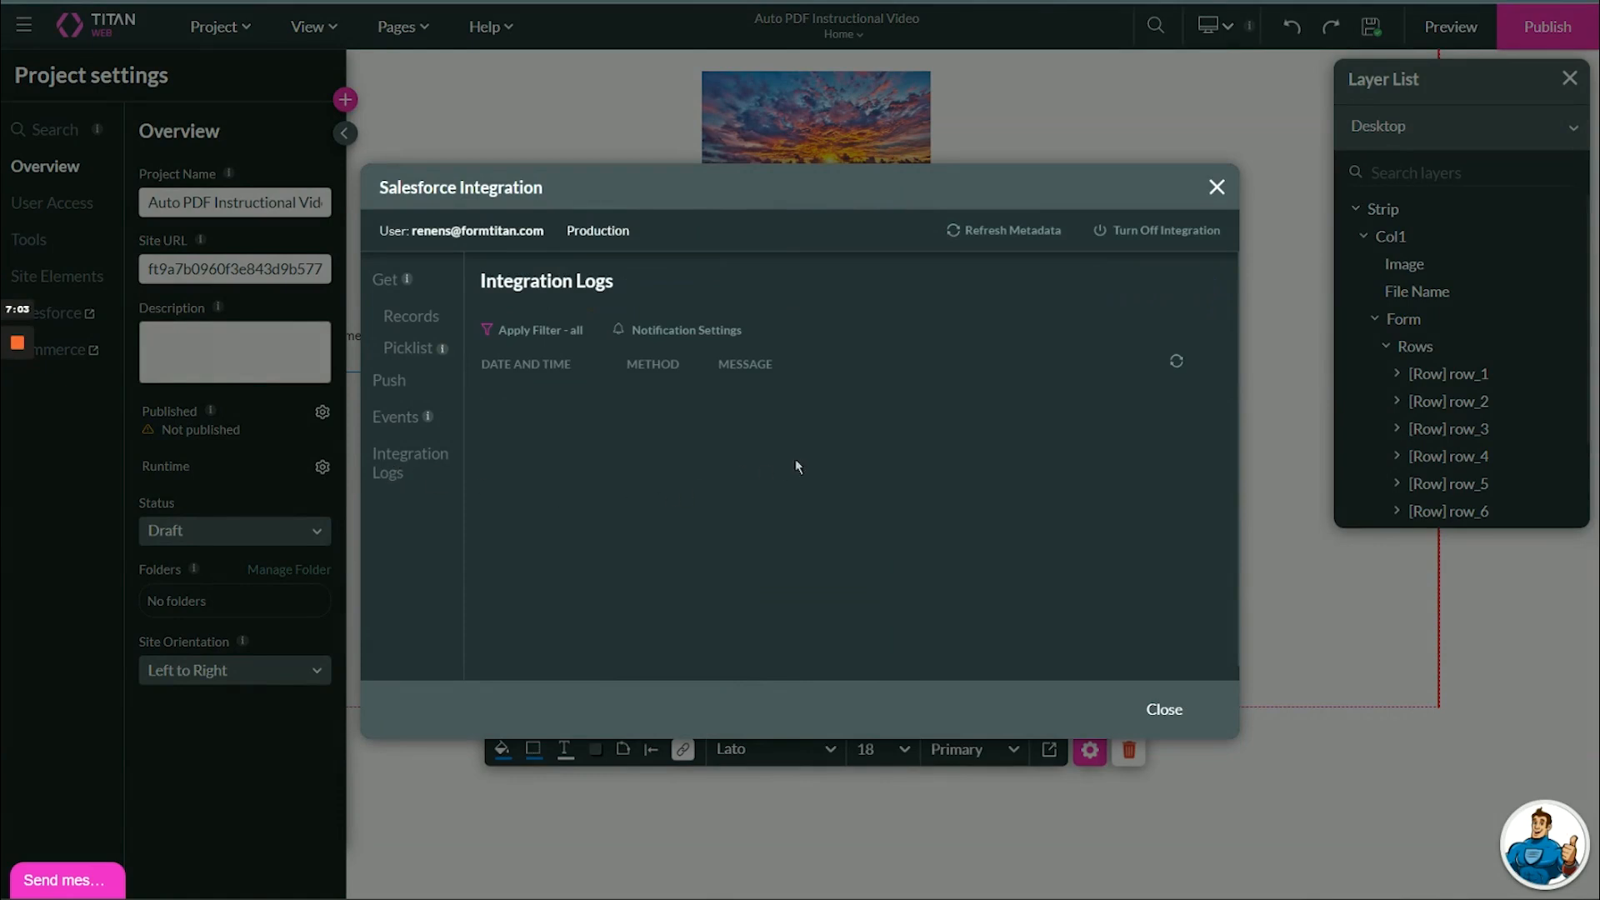
left_click_drag(723, 415, 1086, 402)
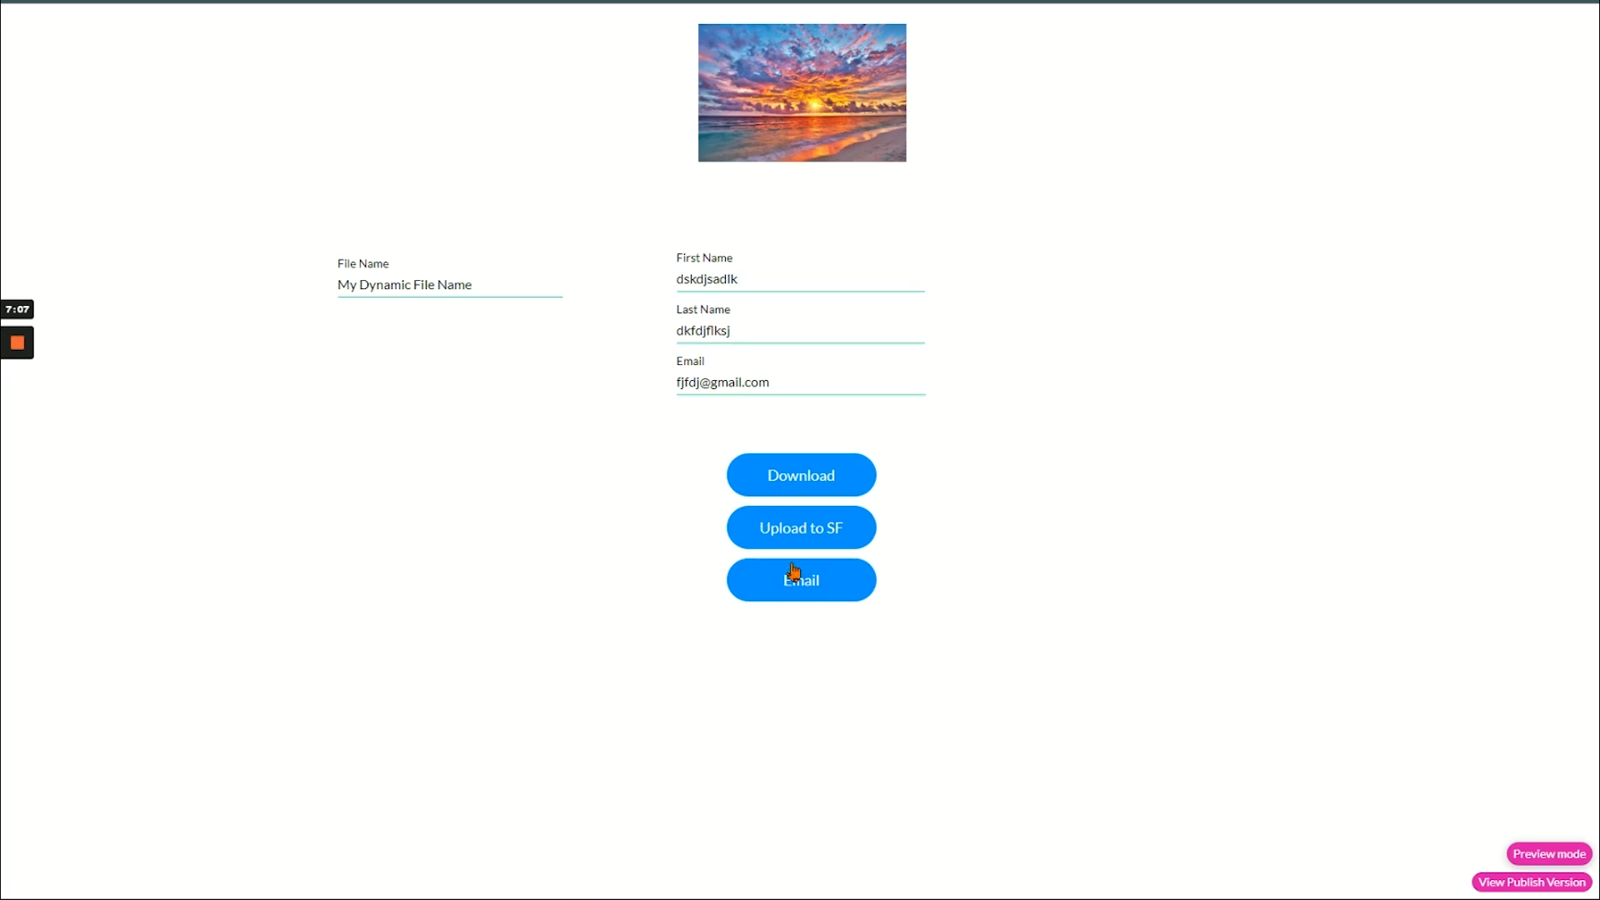
- Email the PDF and view the My Dynamic File Name.pdf attachment in Gmail, then return to preview
left_click(792, 577)
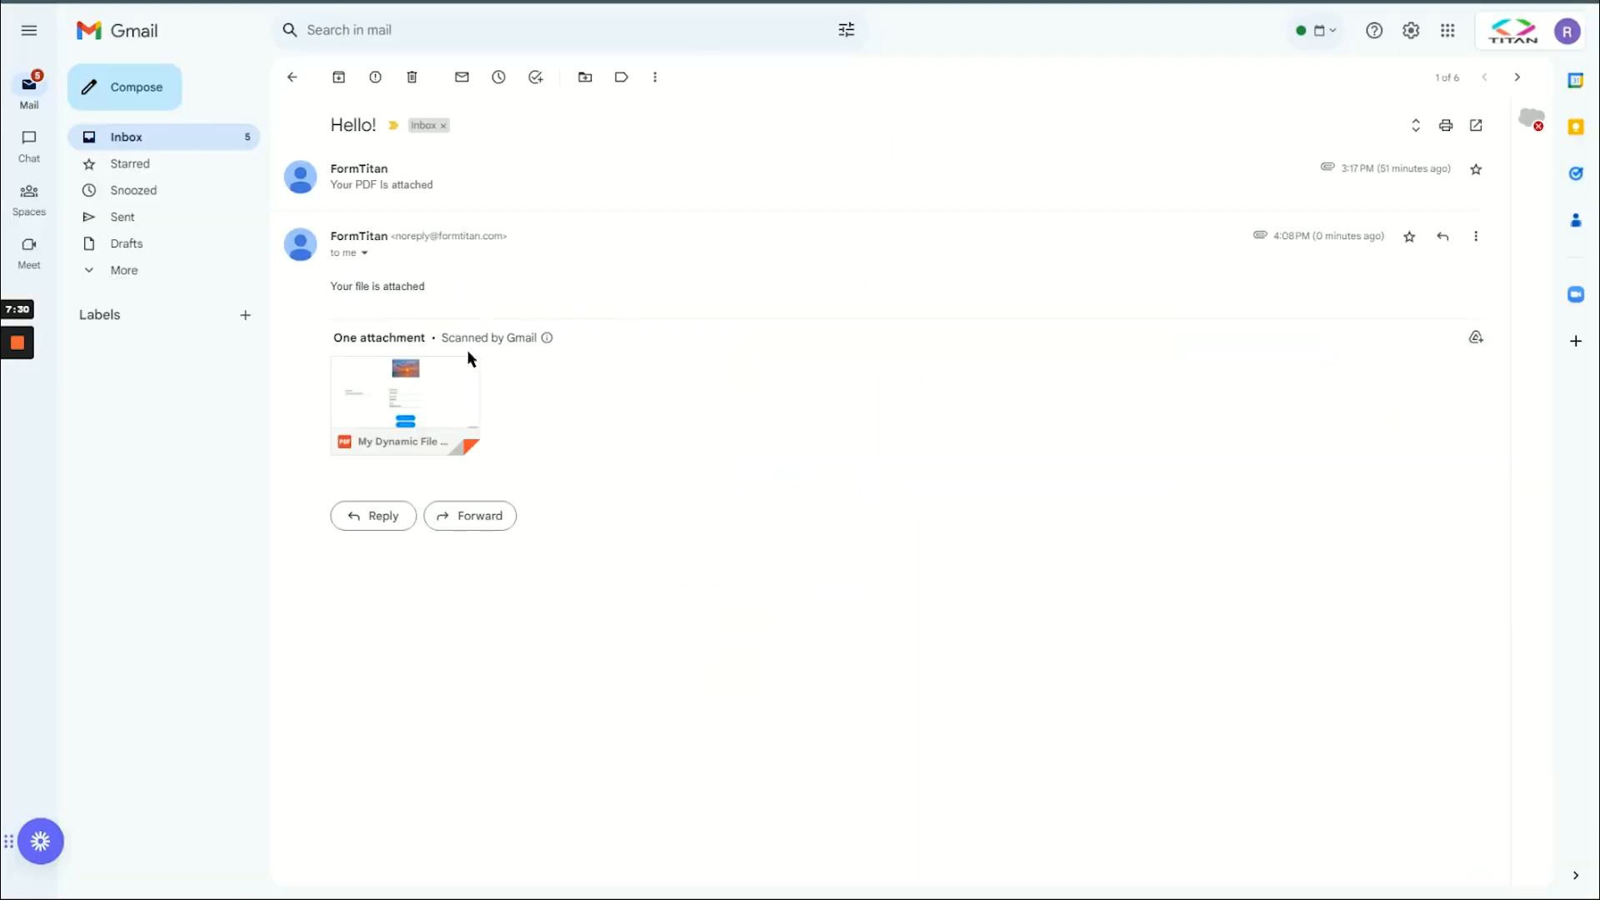
left_click(469, 359)
key("ctrl+plus")
key("ctrl+plus")
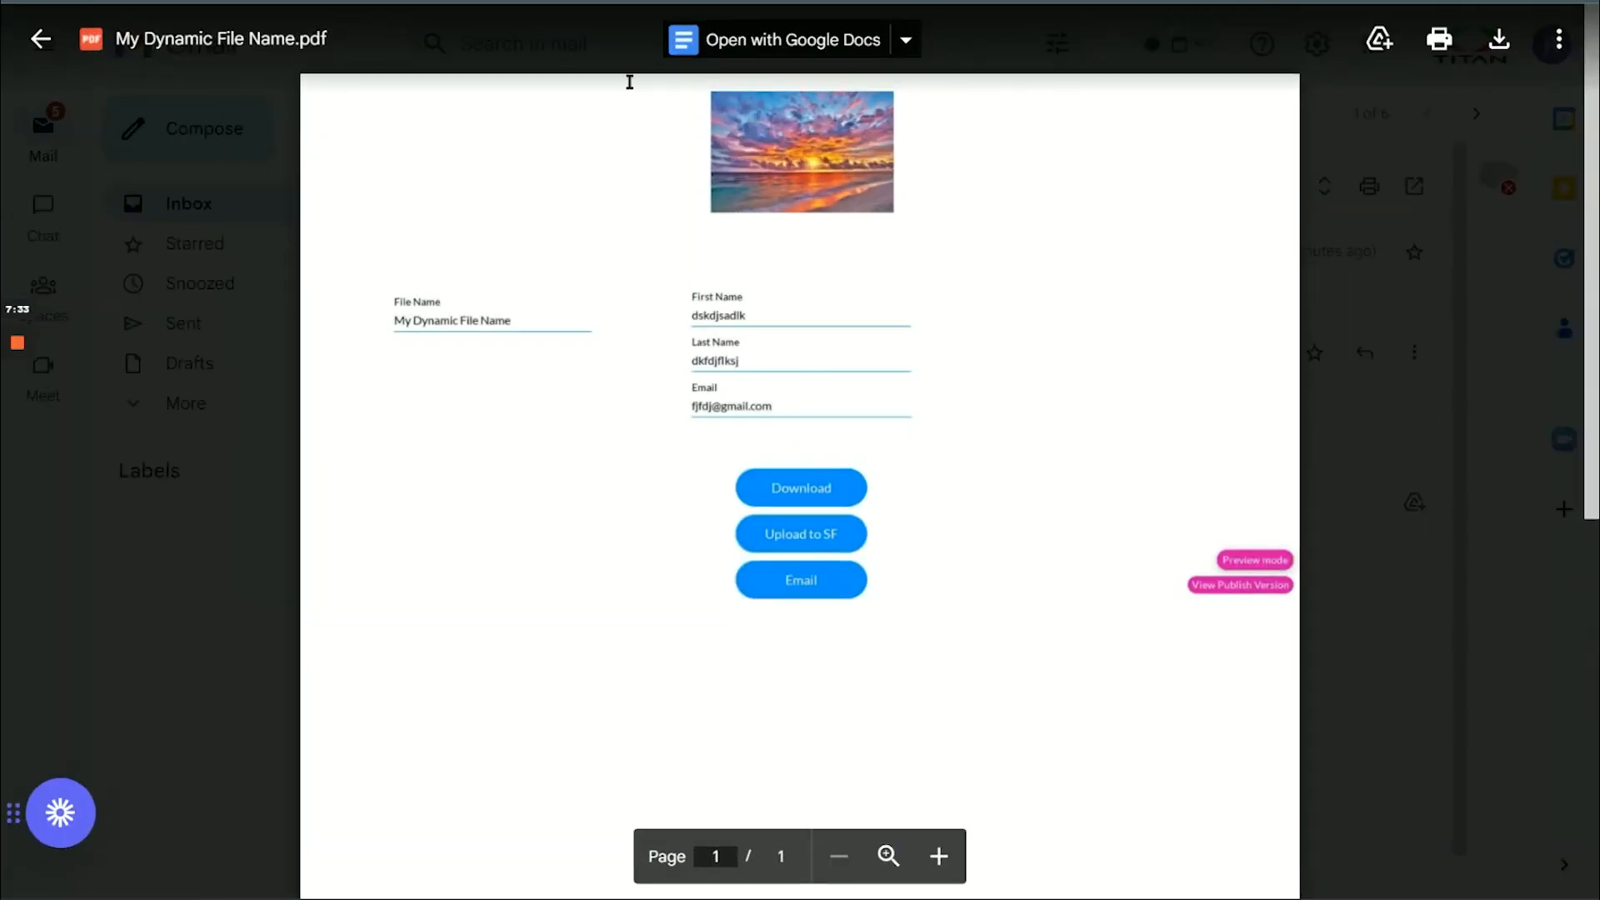
left_click(616, 2)
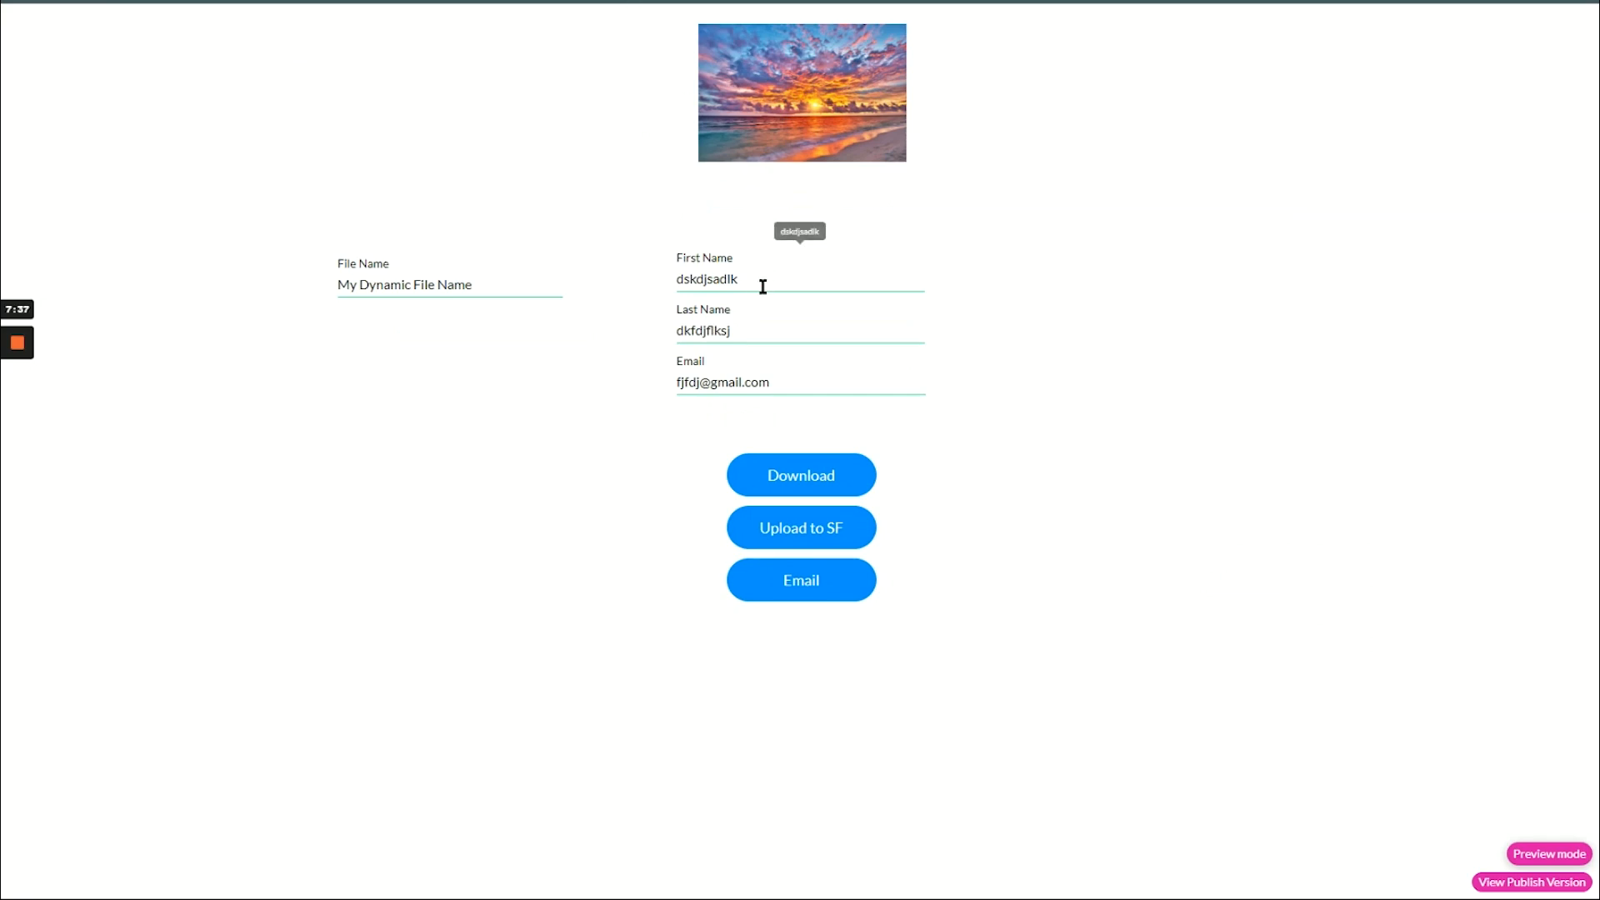